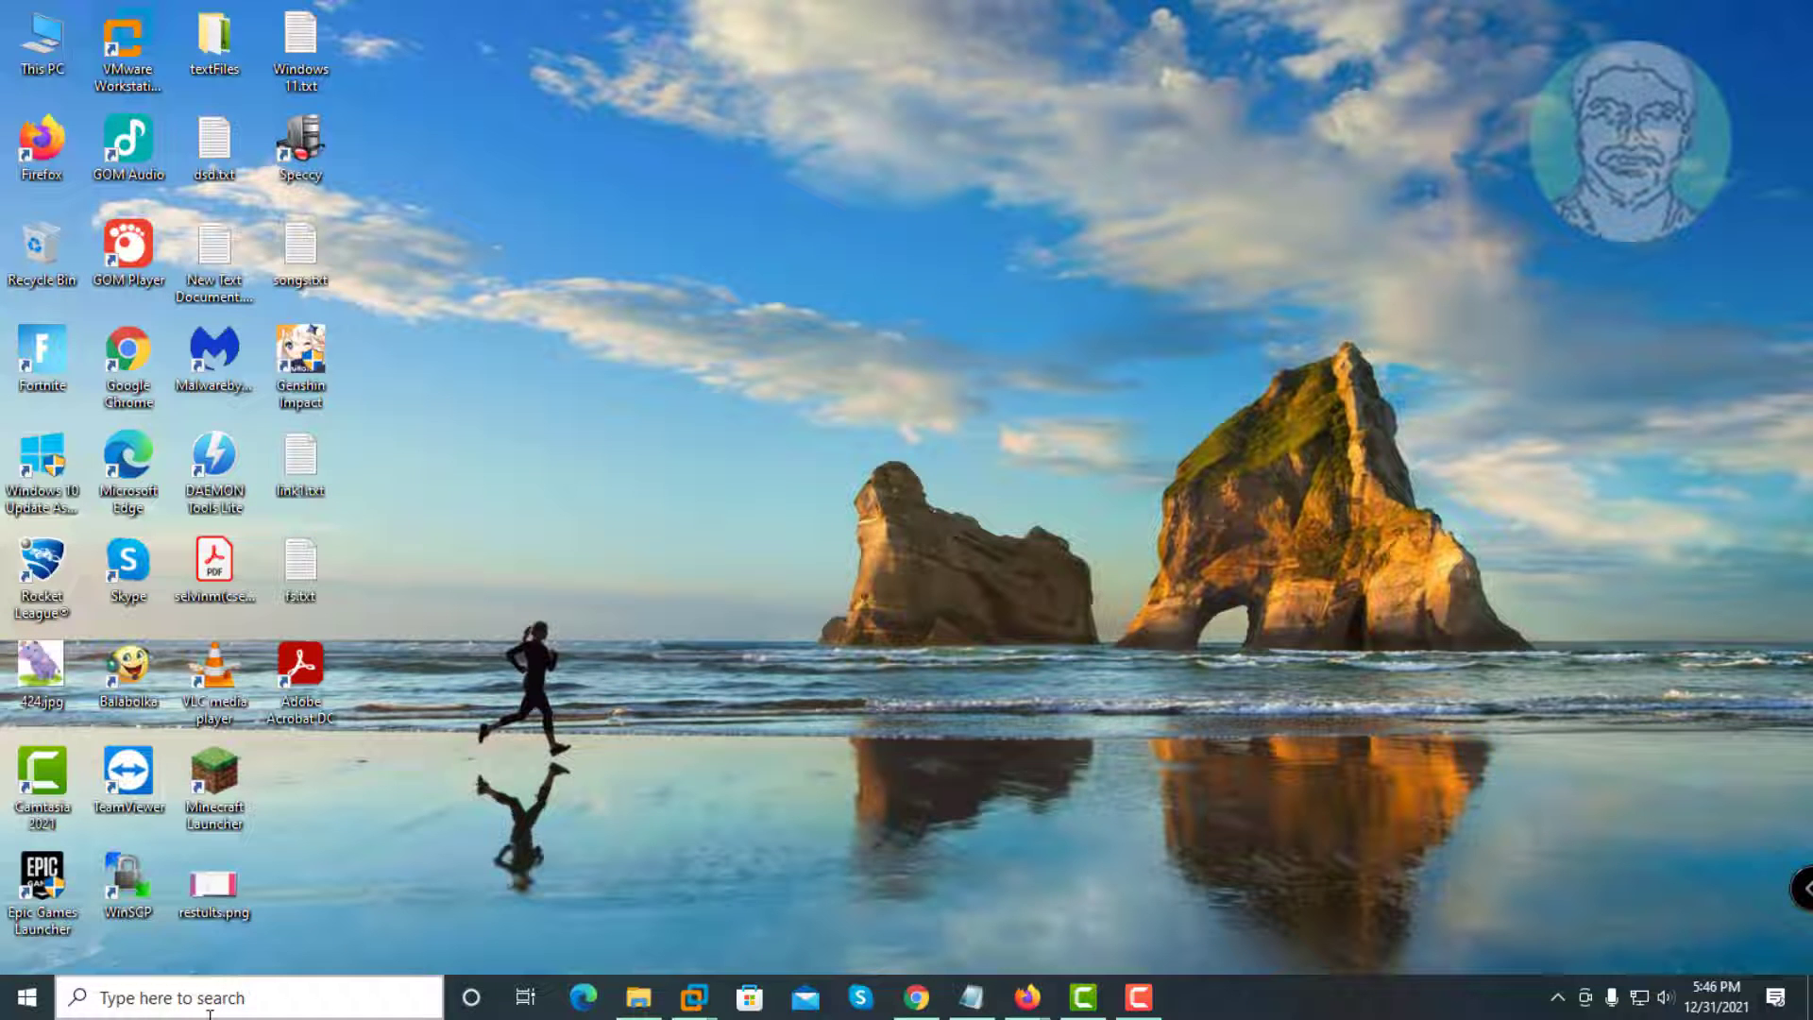
Step: Search taskbar for cmd and run Command Prompt as administrator
{"action": "left_click", "coordinate": [210, 998]}
{"action": "type", "text": "cmd"}
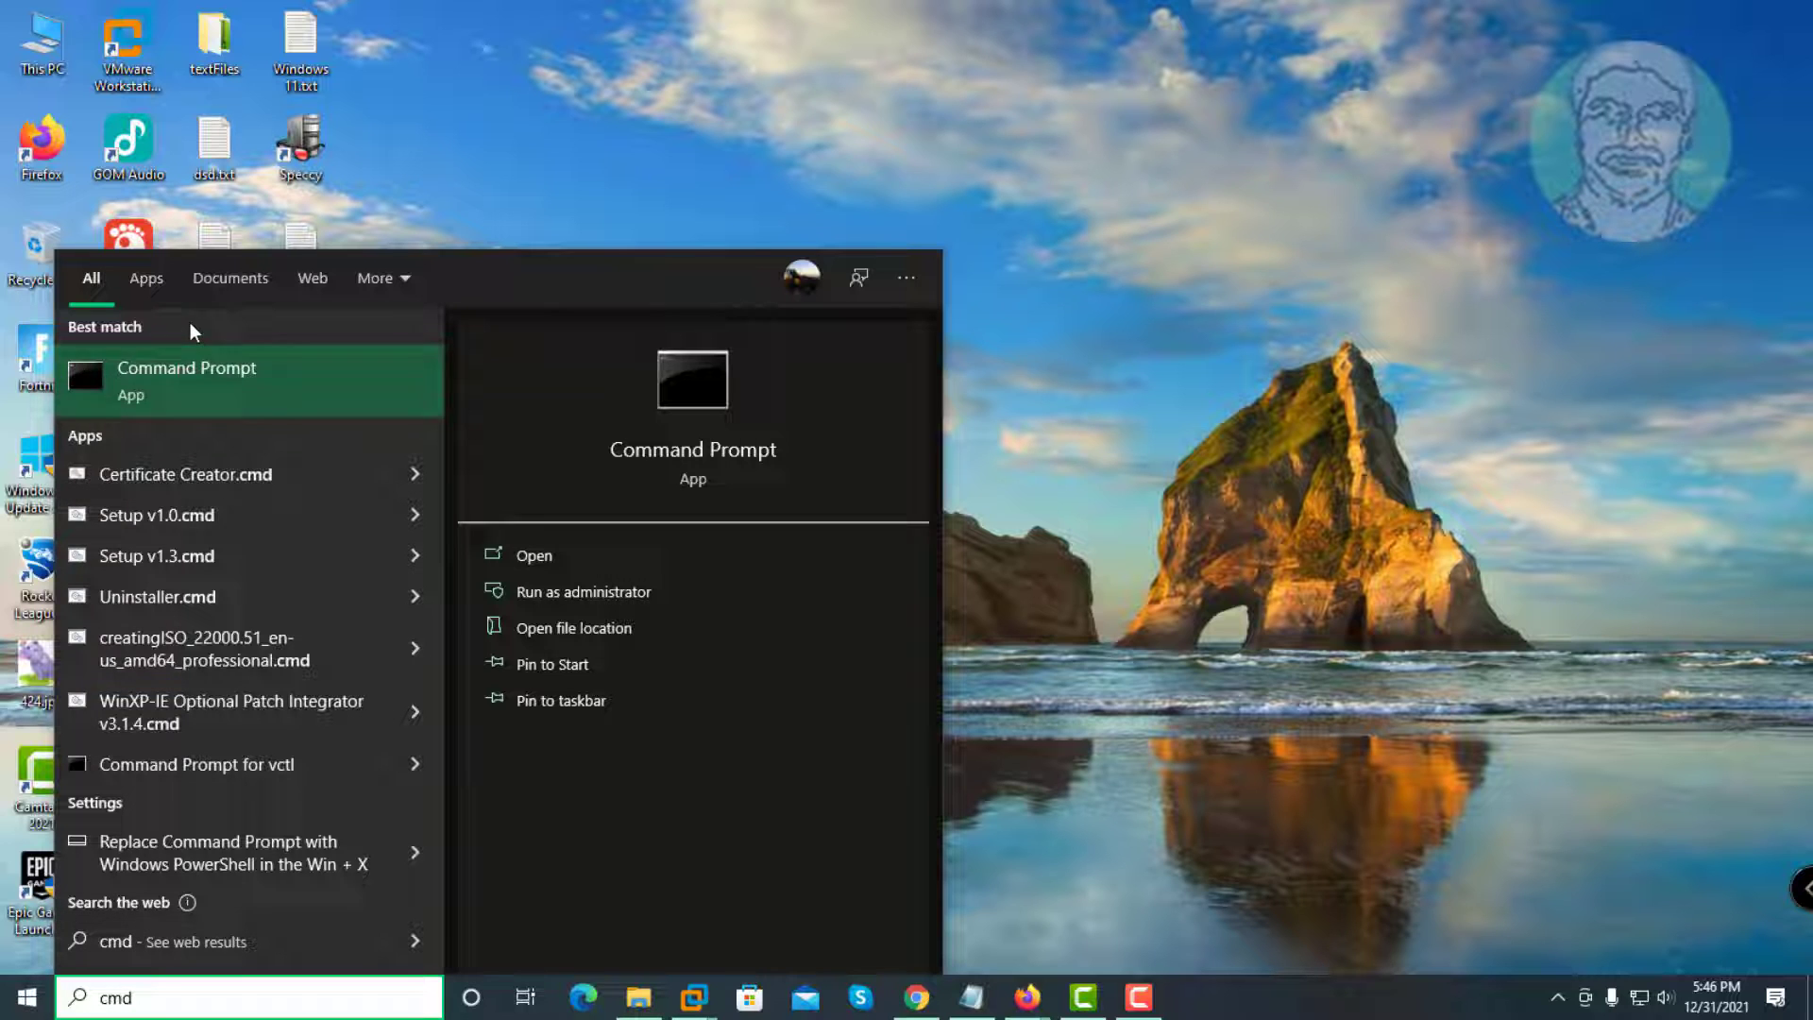
{"action": "right_click", "coordinate": [202, 377]}
{"action": "left_click", "coordinate": [304, 400]}
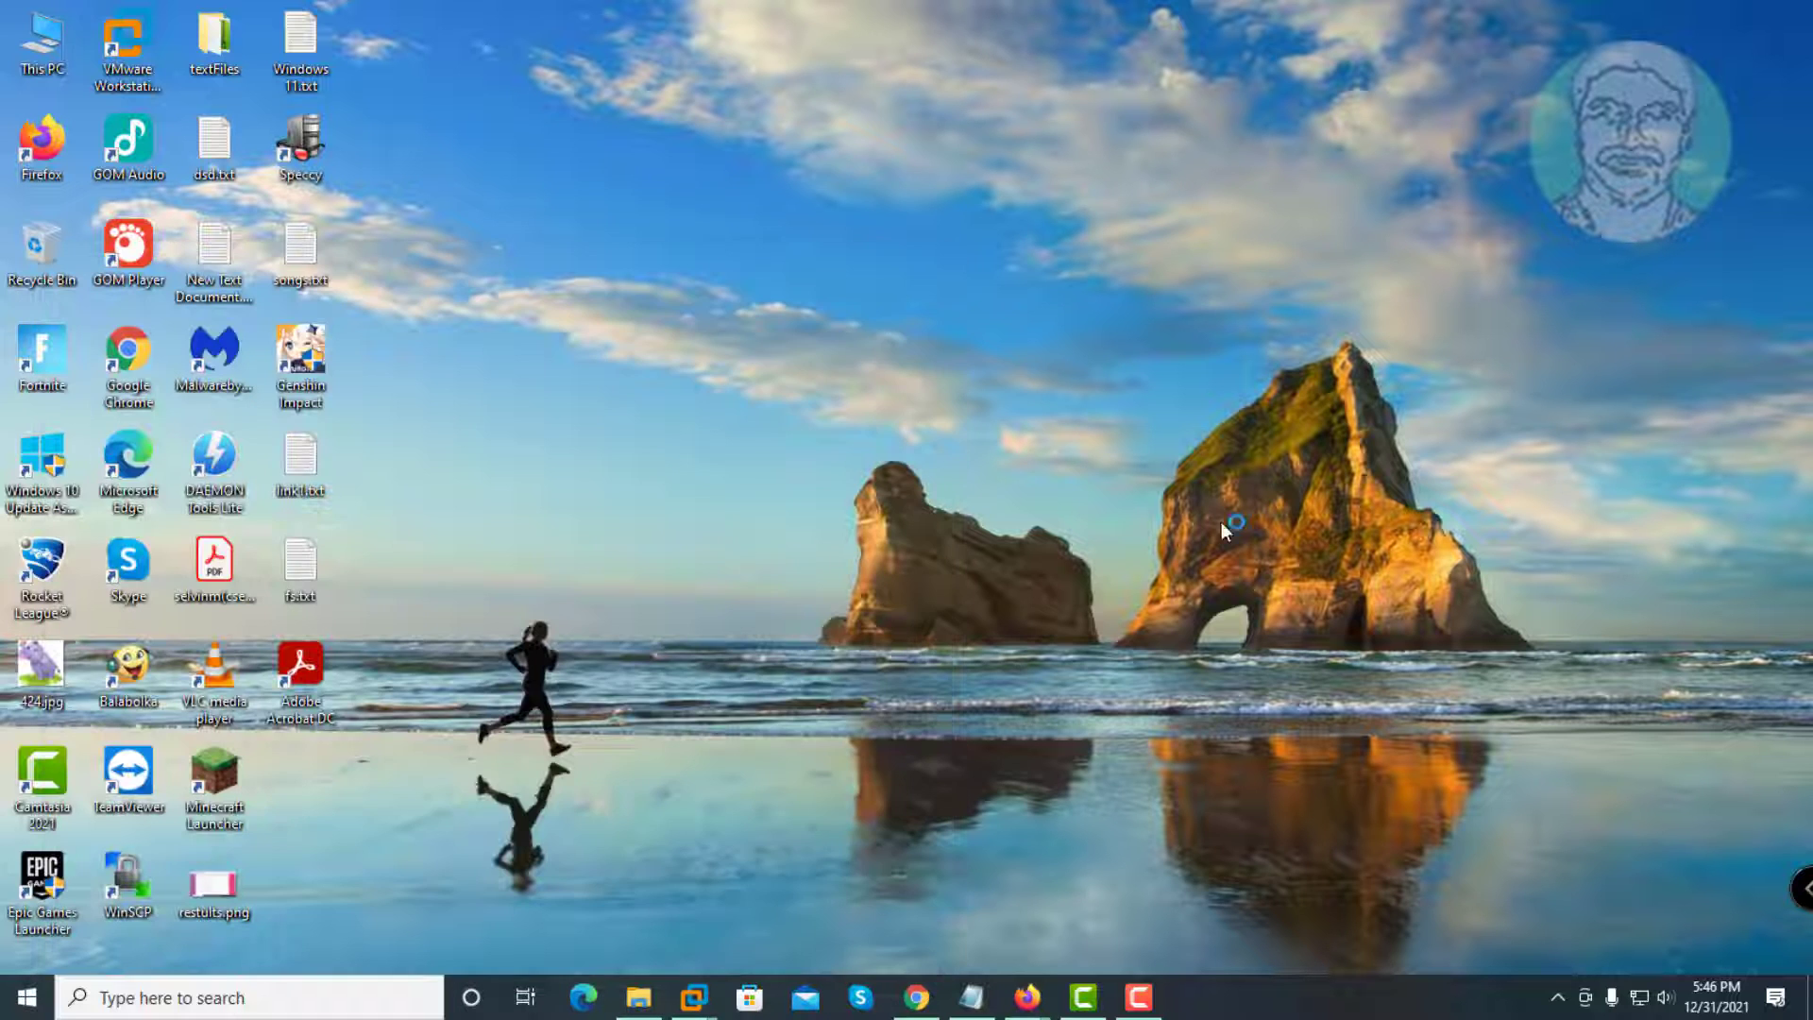
{"action": "left_click", "coordinate": [209, 997]}
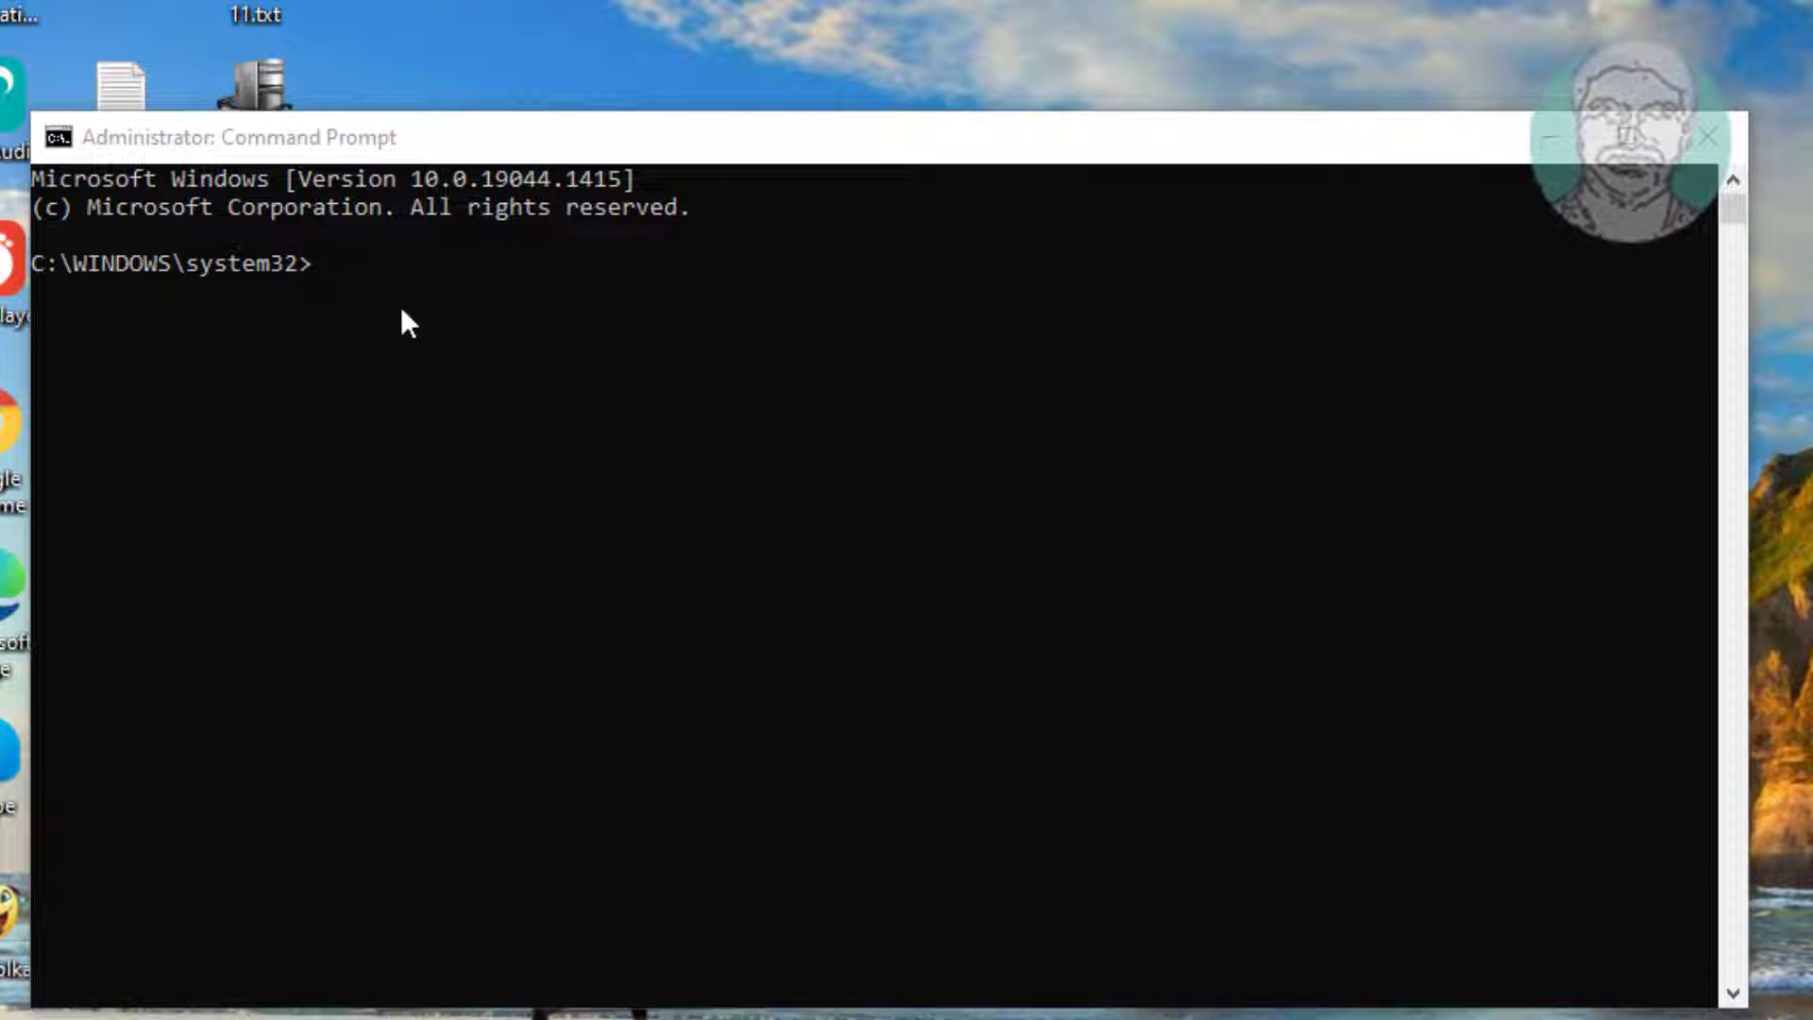
Step: Run 'wmic baseboard get product, manufacturer, version, serialnumber' to identify the ASUS TUF Z390-PLUS GAMING board
{"action": "left_click", "coordinate": [374, 290]}
{"action": "type", "text": "wmi"}
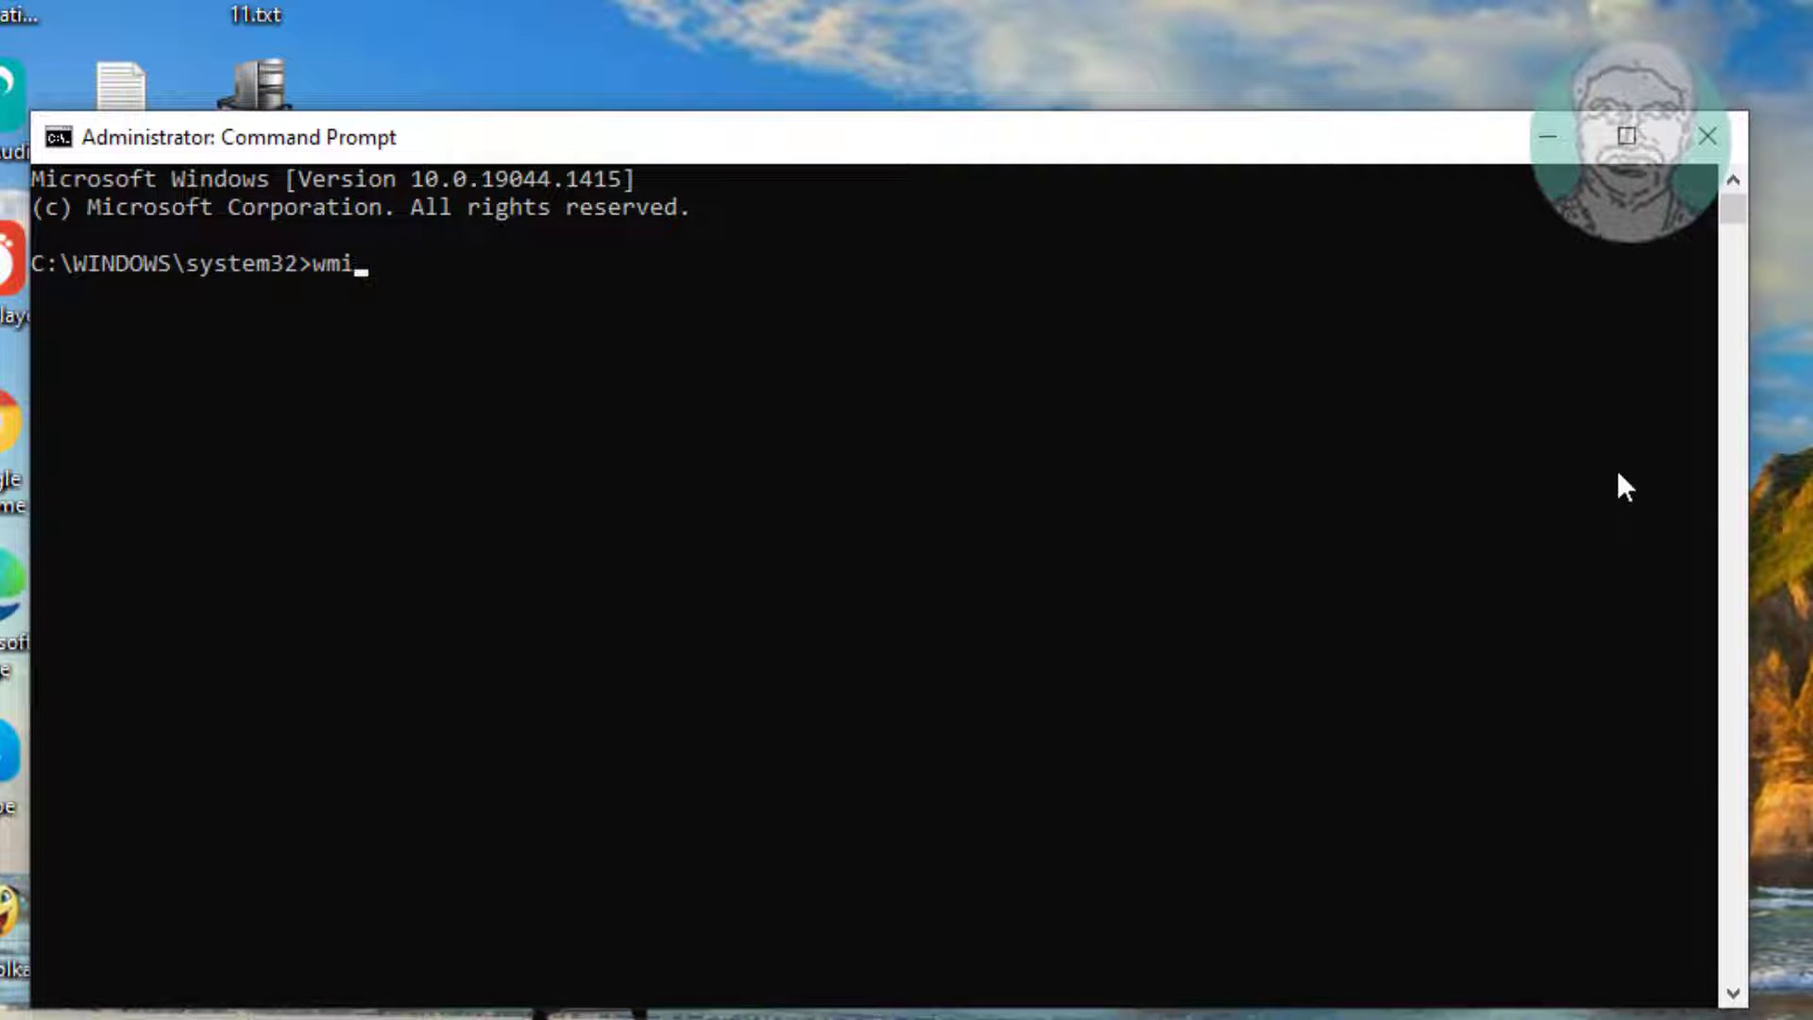
{"action": "type", "text": "c baseboard get"}
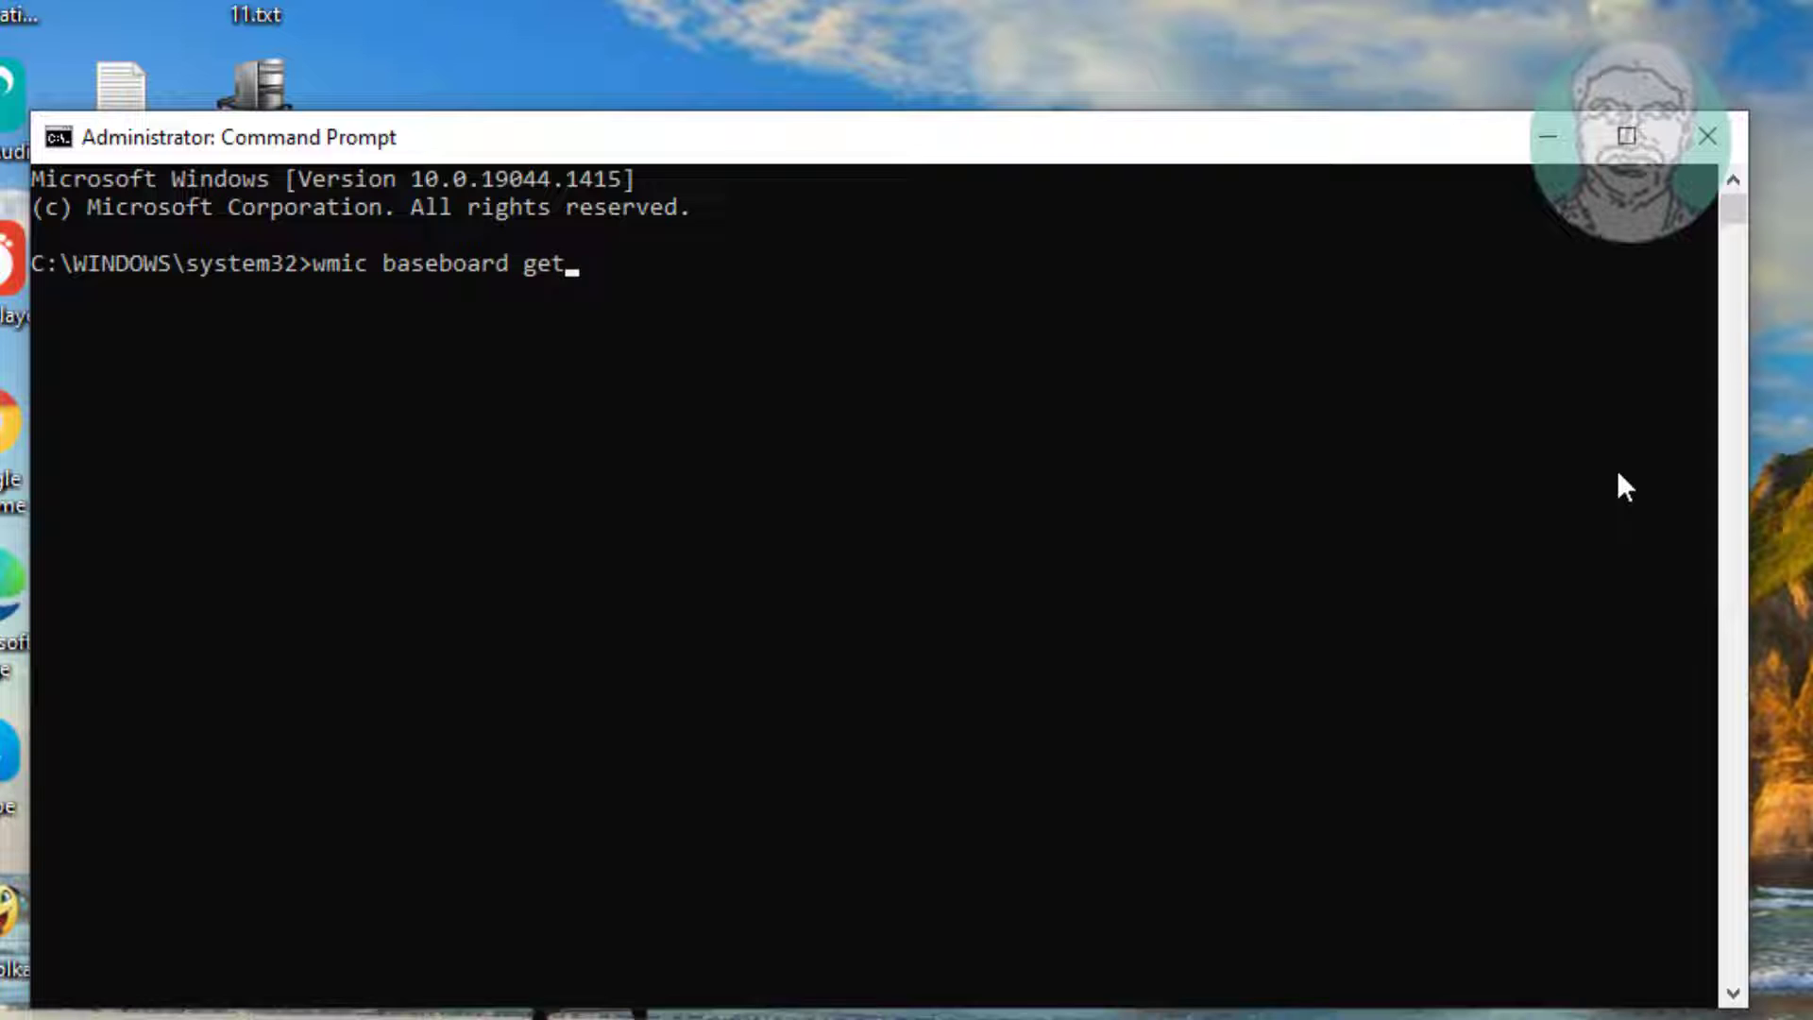
{"action": "type", "text": " product, man"}
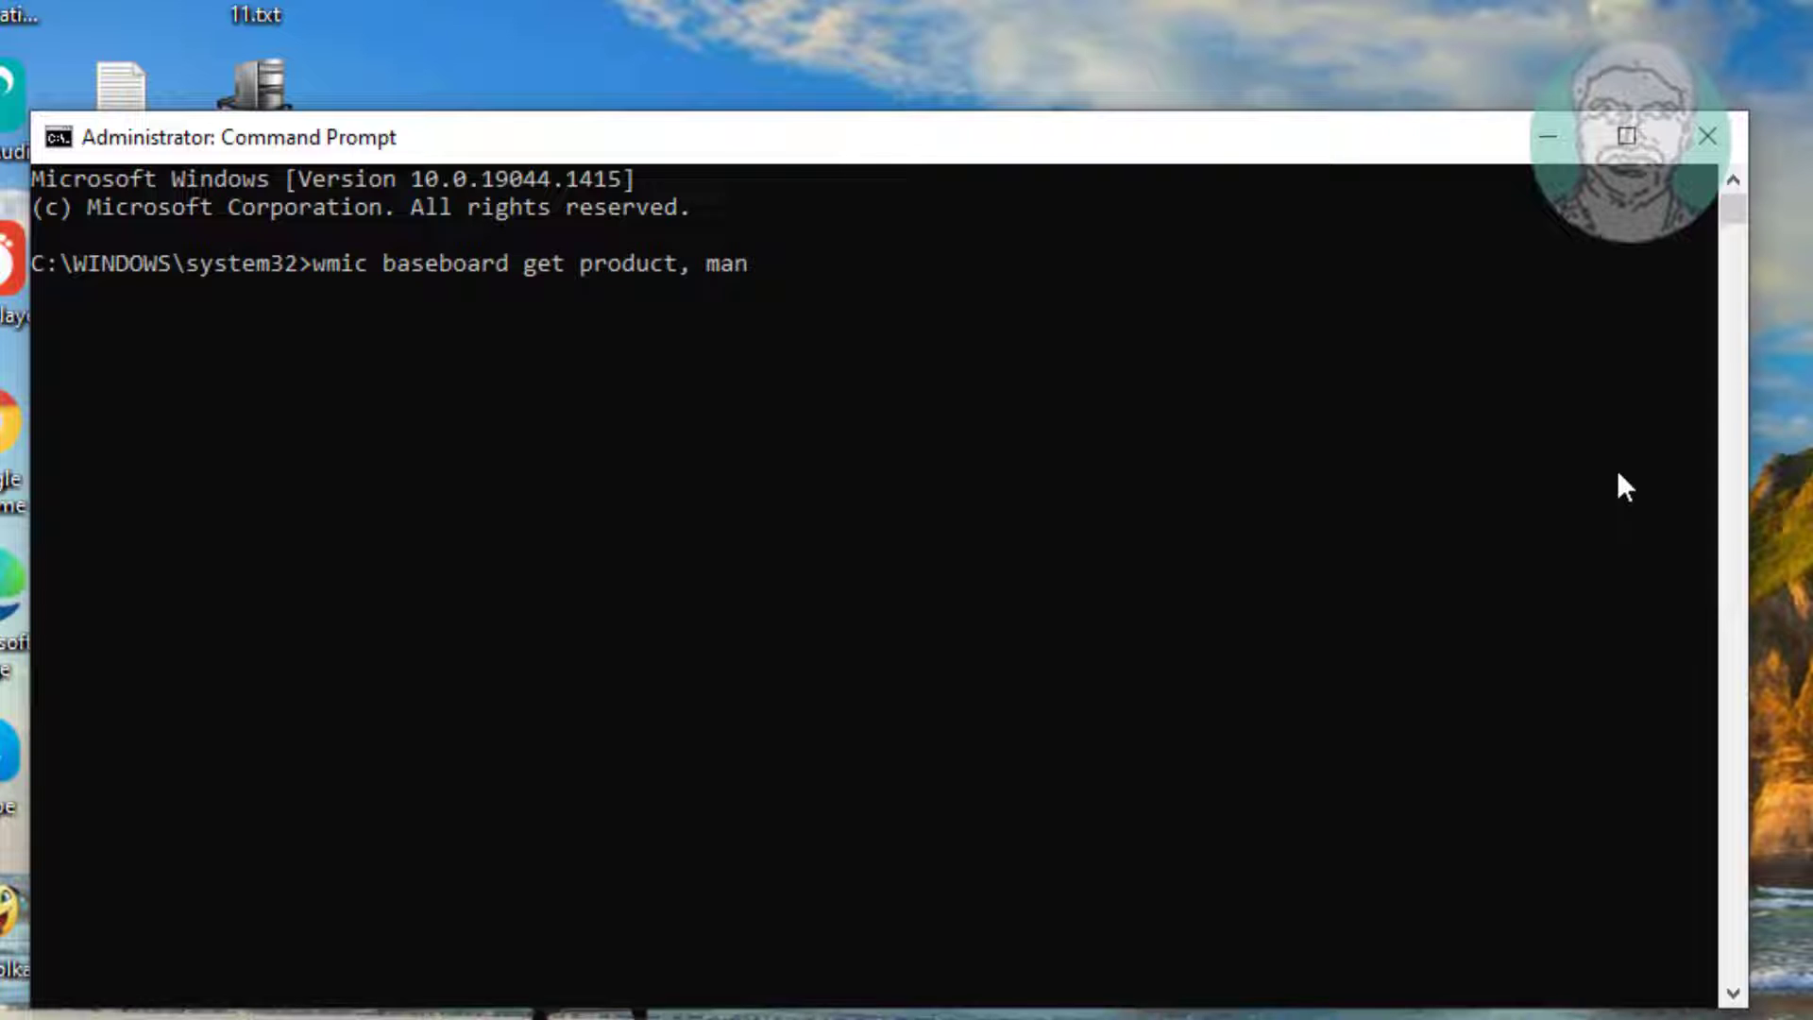
{"action": "type", "text": "ufacturer, version"}
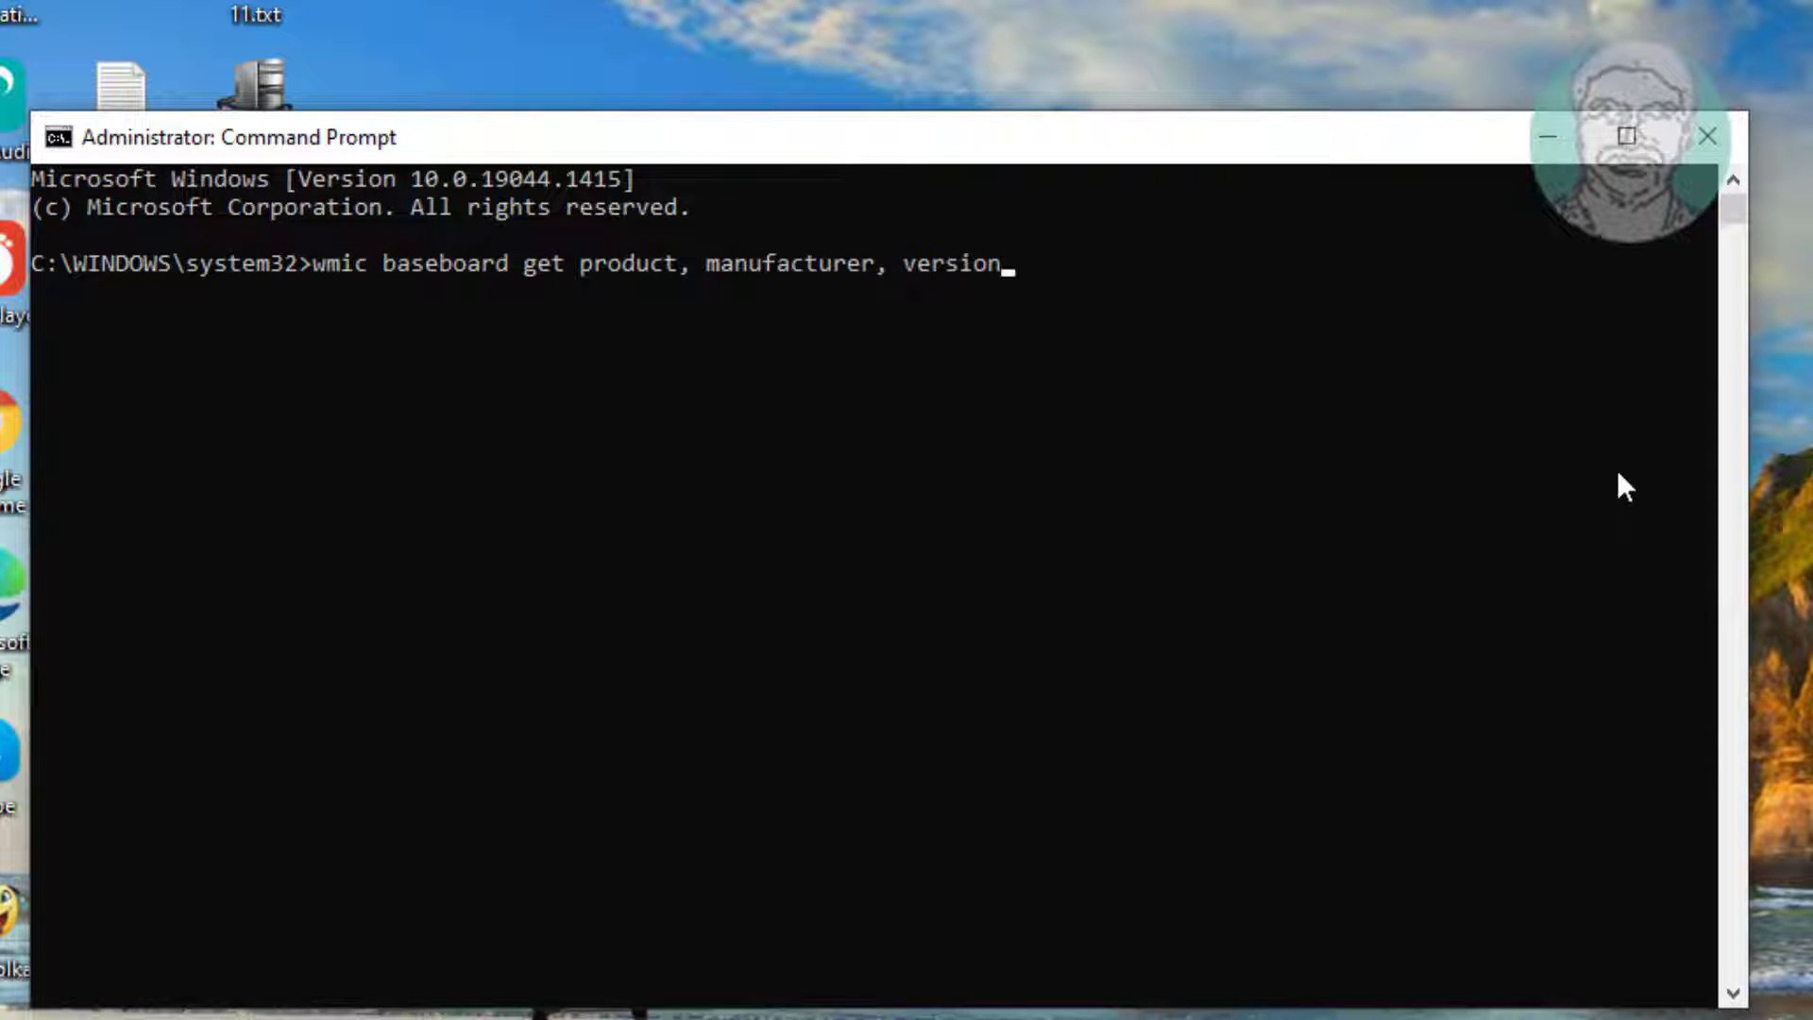
{"action": "type", "text": ", serialnumber"}
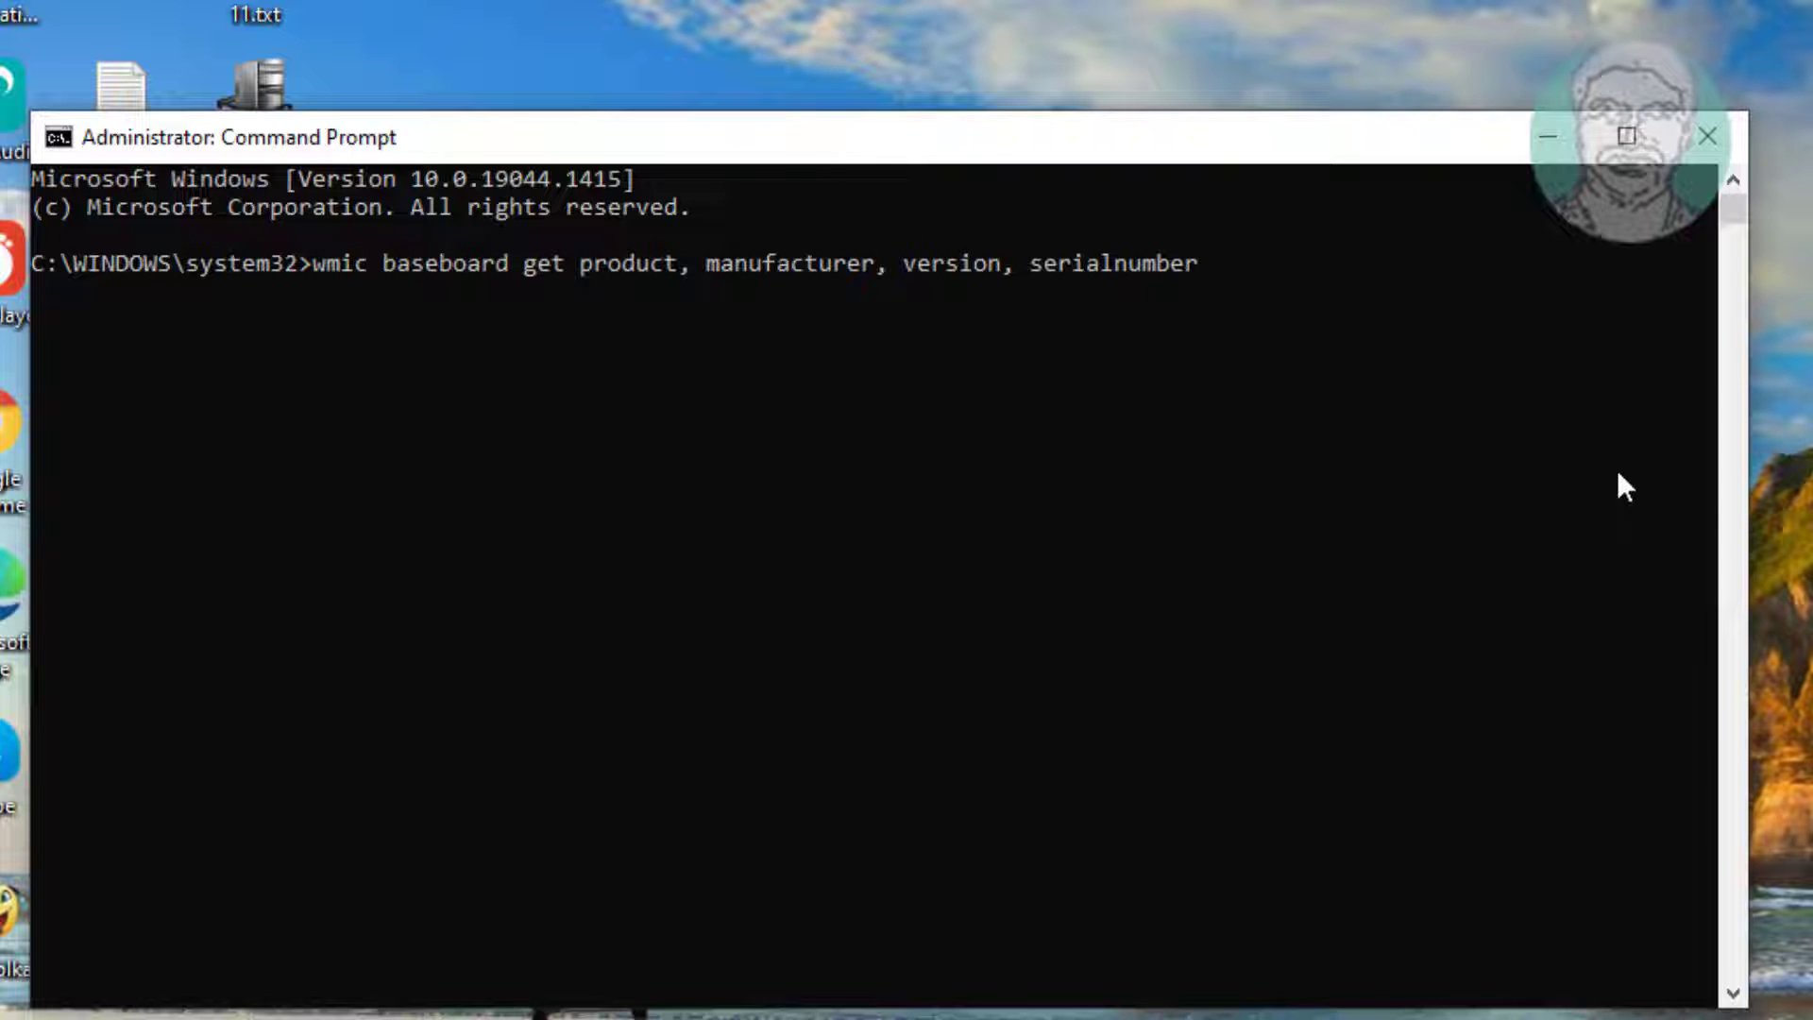
{"action": "key", "text": "Return"}
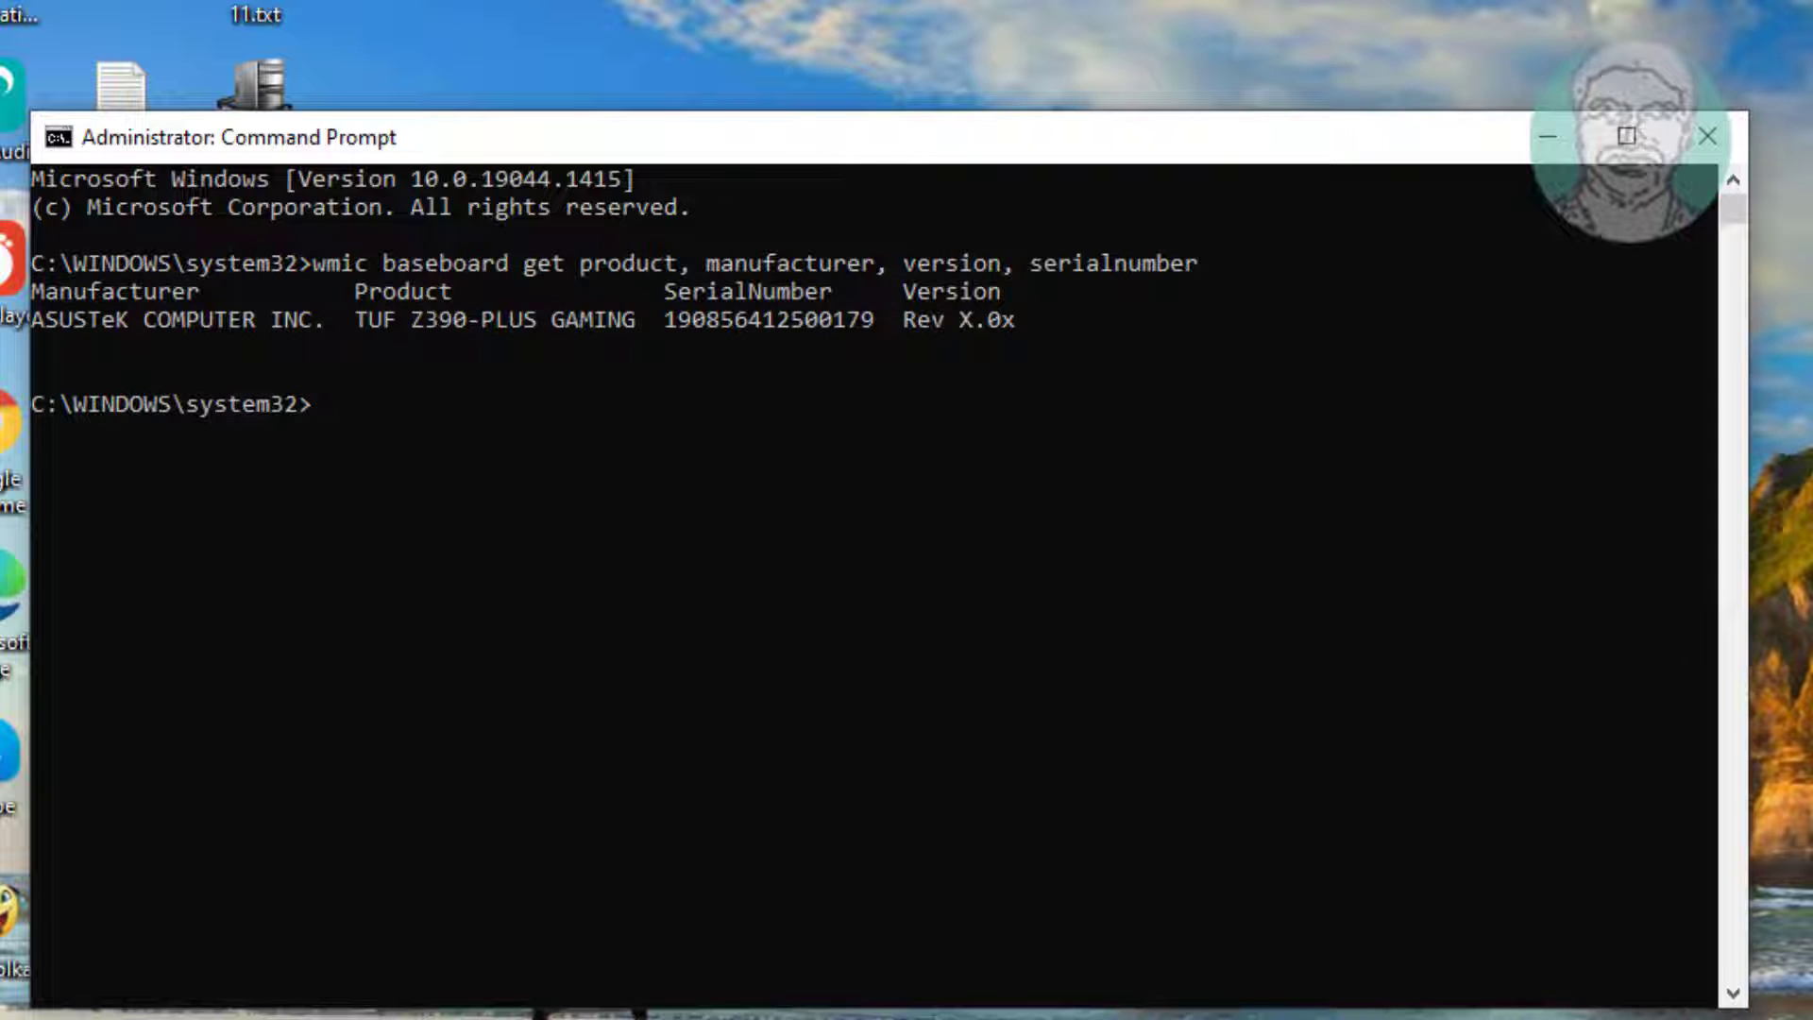
Step: Copy the model name TUF Z390-PLUS GAMING via the window's Edit > Copy and minimize the console
{"action": "left_click_drag", "start_coordinate": [38, 319], "coordinate": [601, 319]}
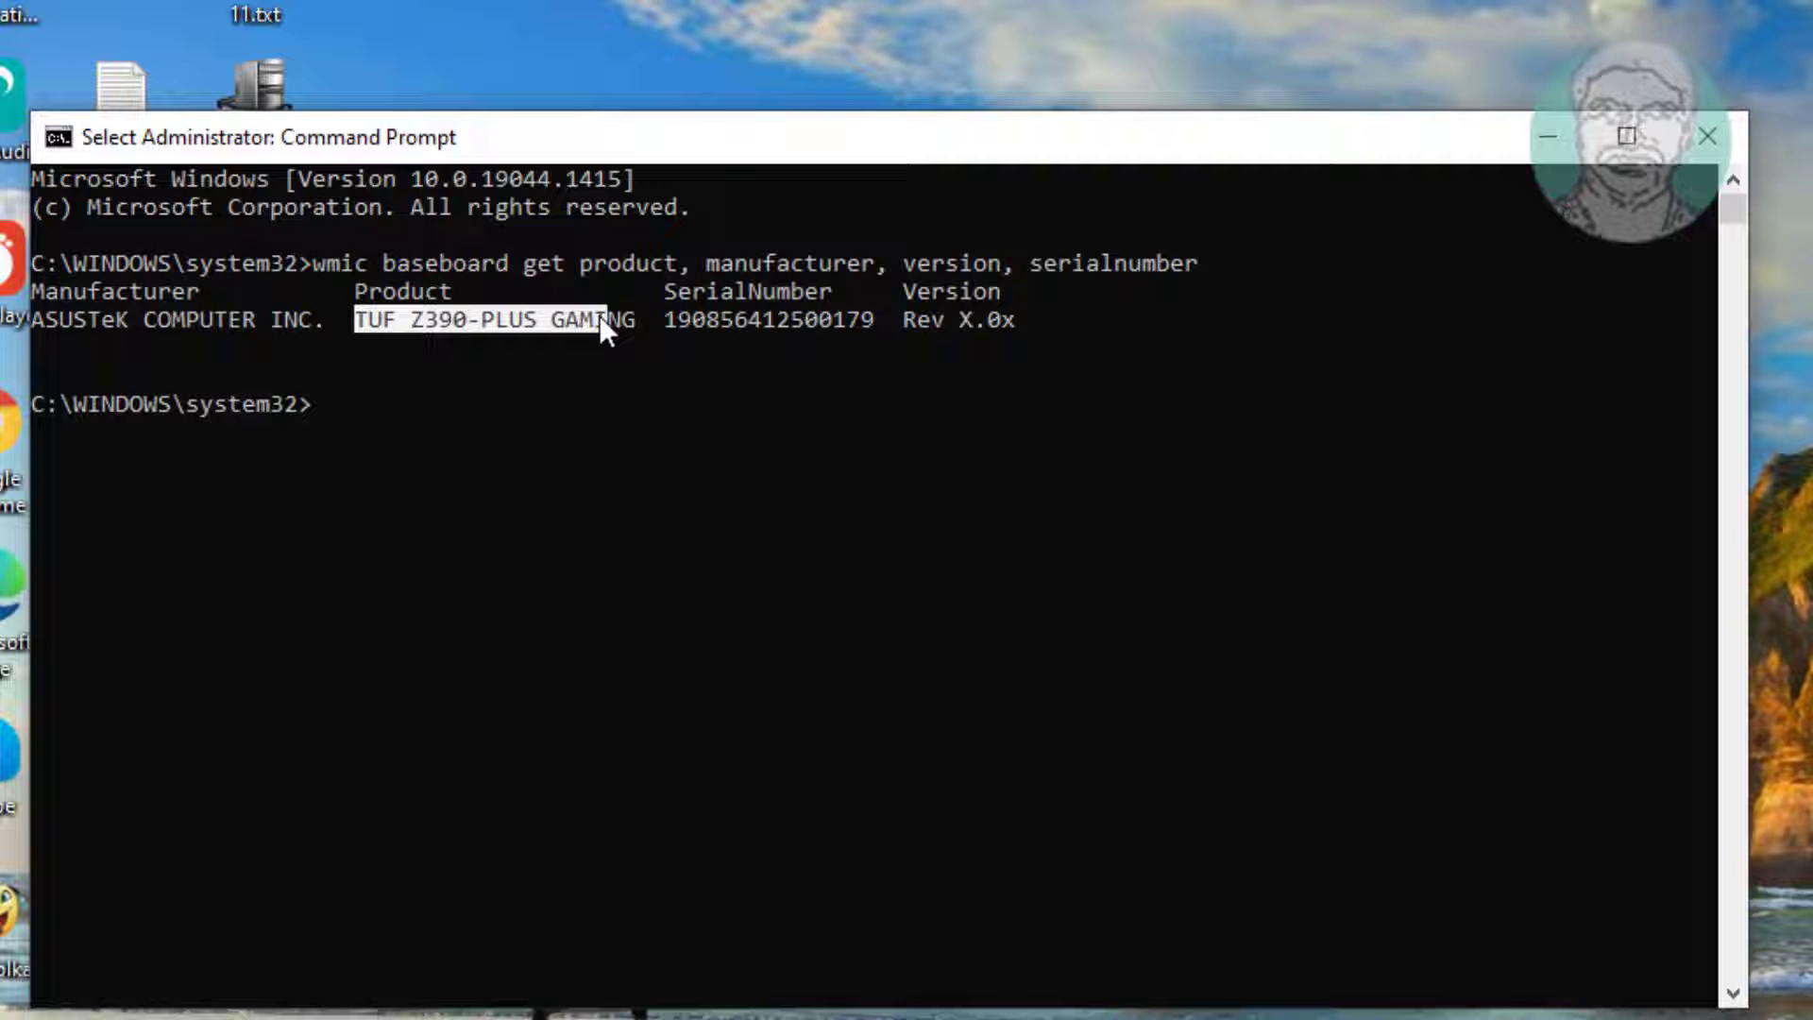
{"action": "right_click", "coordinate": [593, 326]}
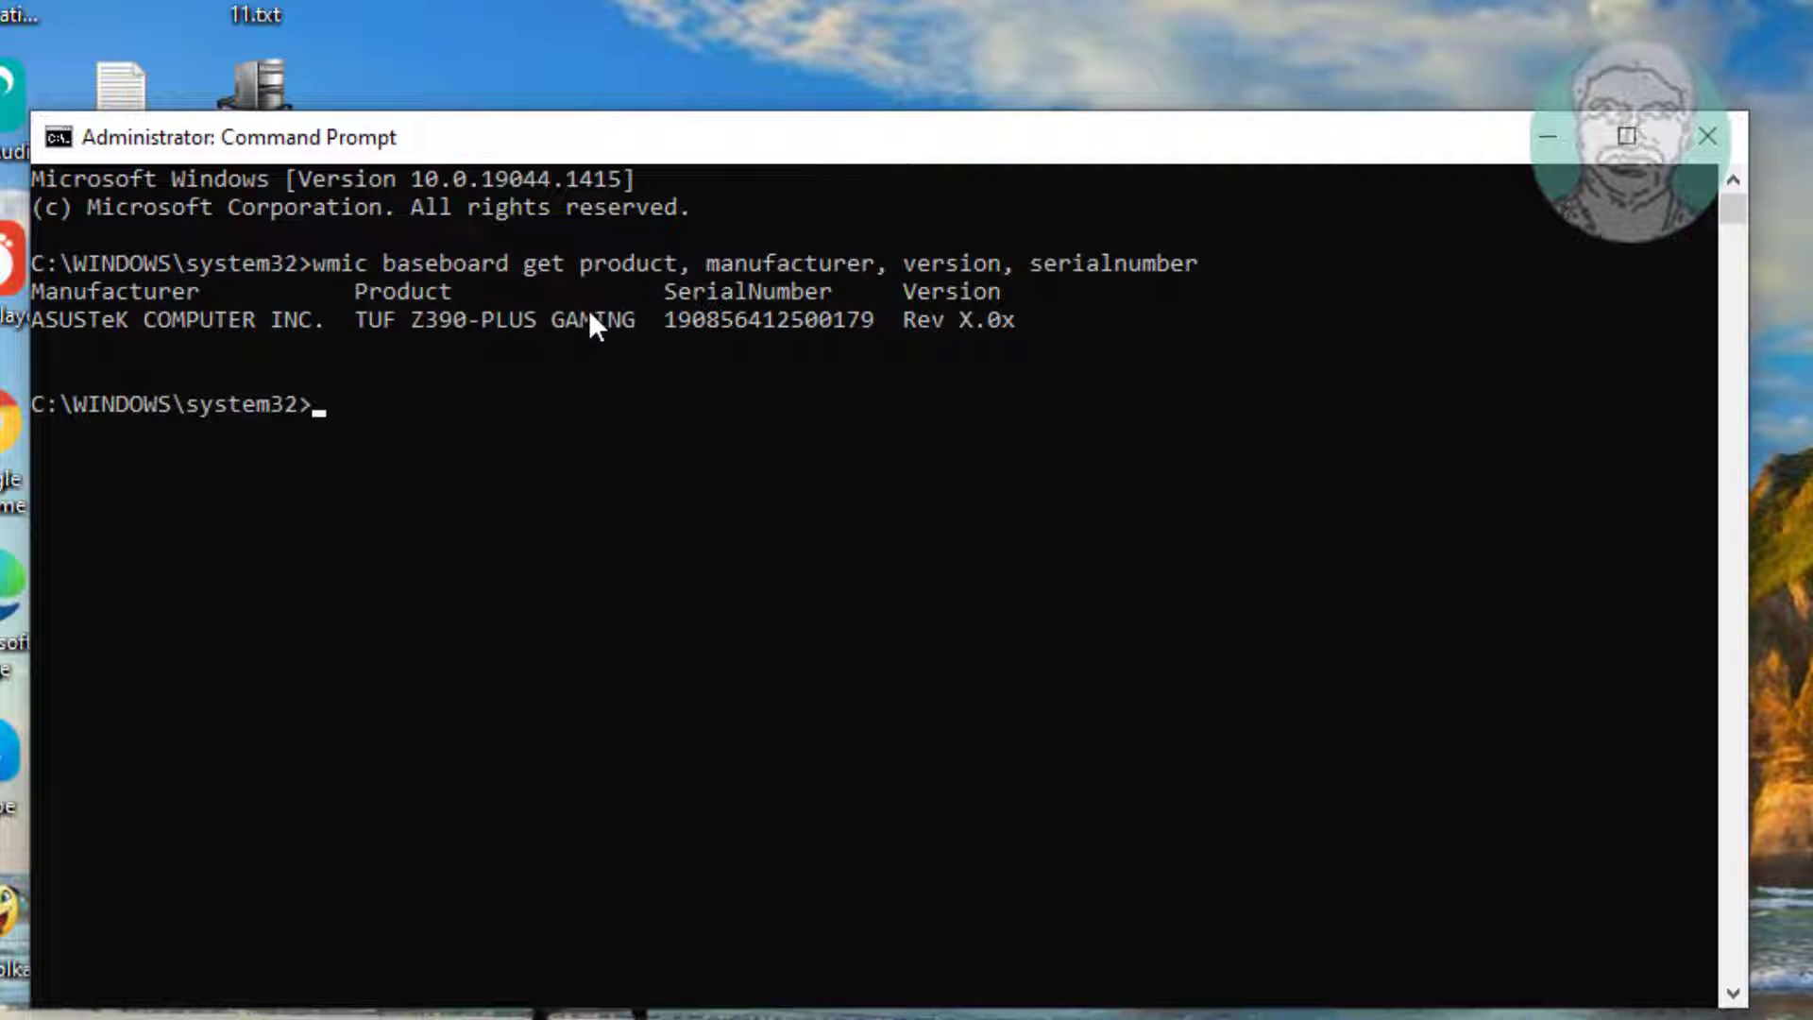
{"action": "left_click_drag", "start_coordinate": [359, 323], "coordinate": [572, 321]}
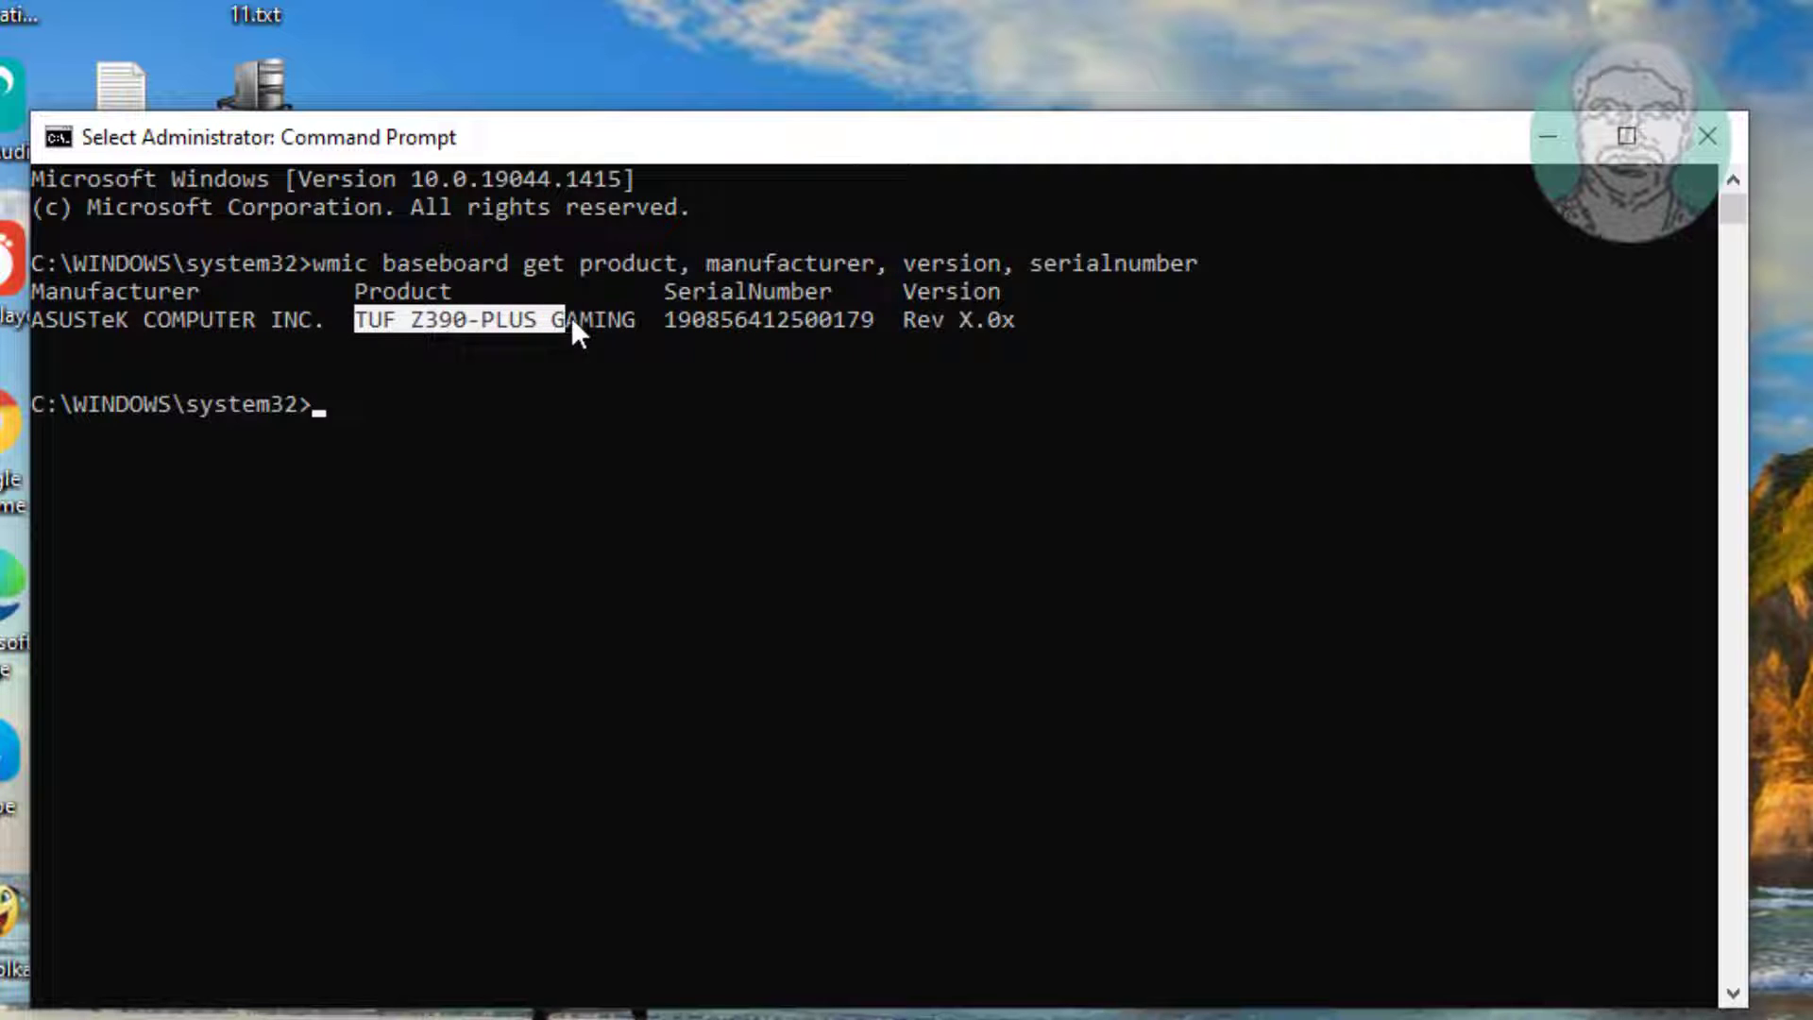
{"action": "left_click", "coordinate": [57, 138]}
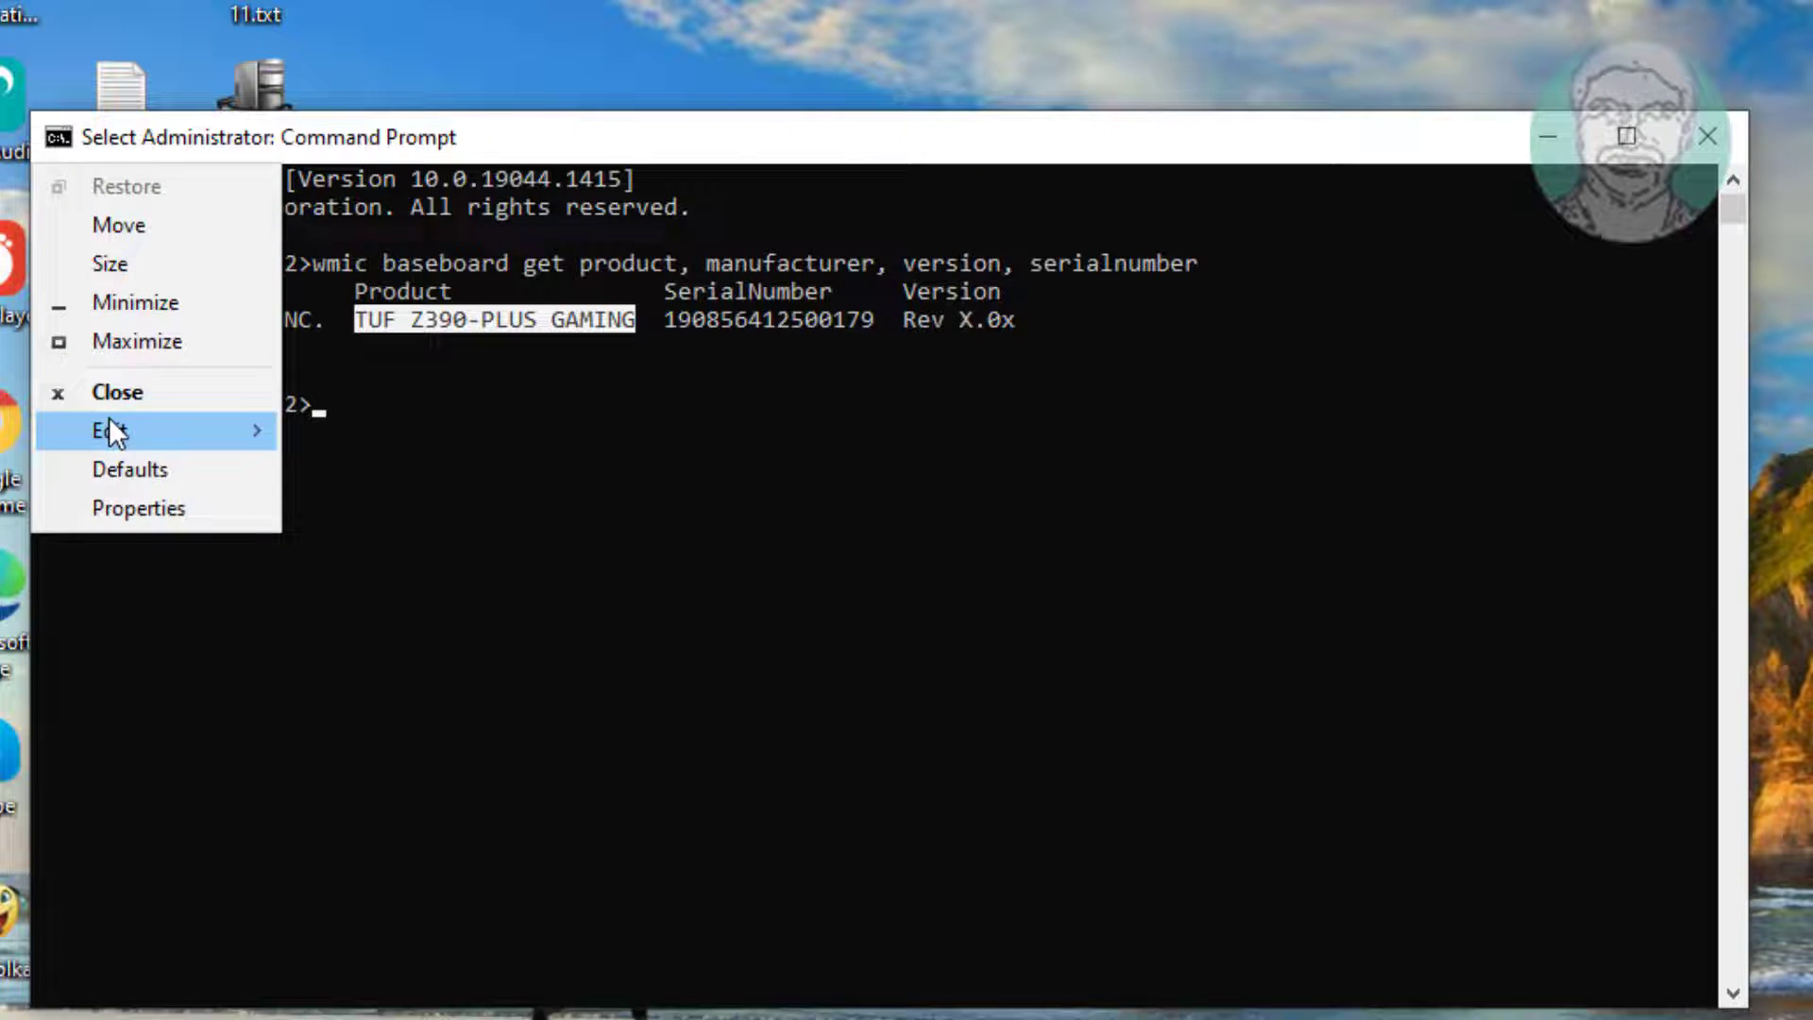
{"action": "mouse_move", "coordinate": [109, 429]}
{"action": "left_click", "coordinate": [357, 469]}
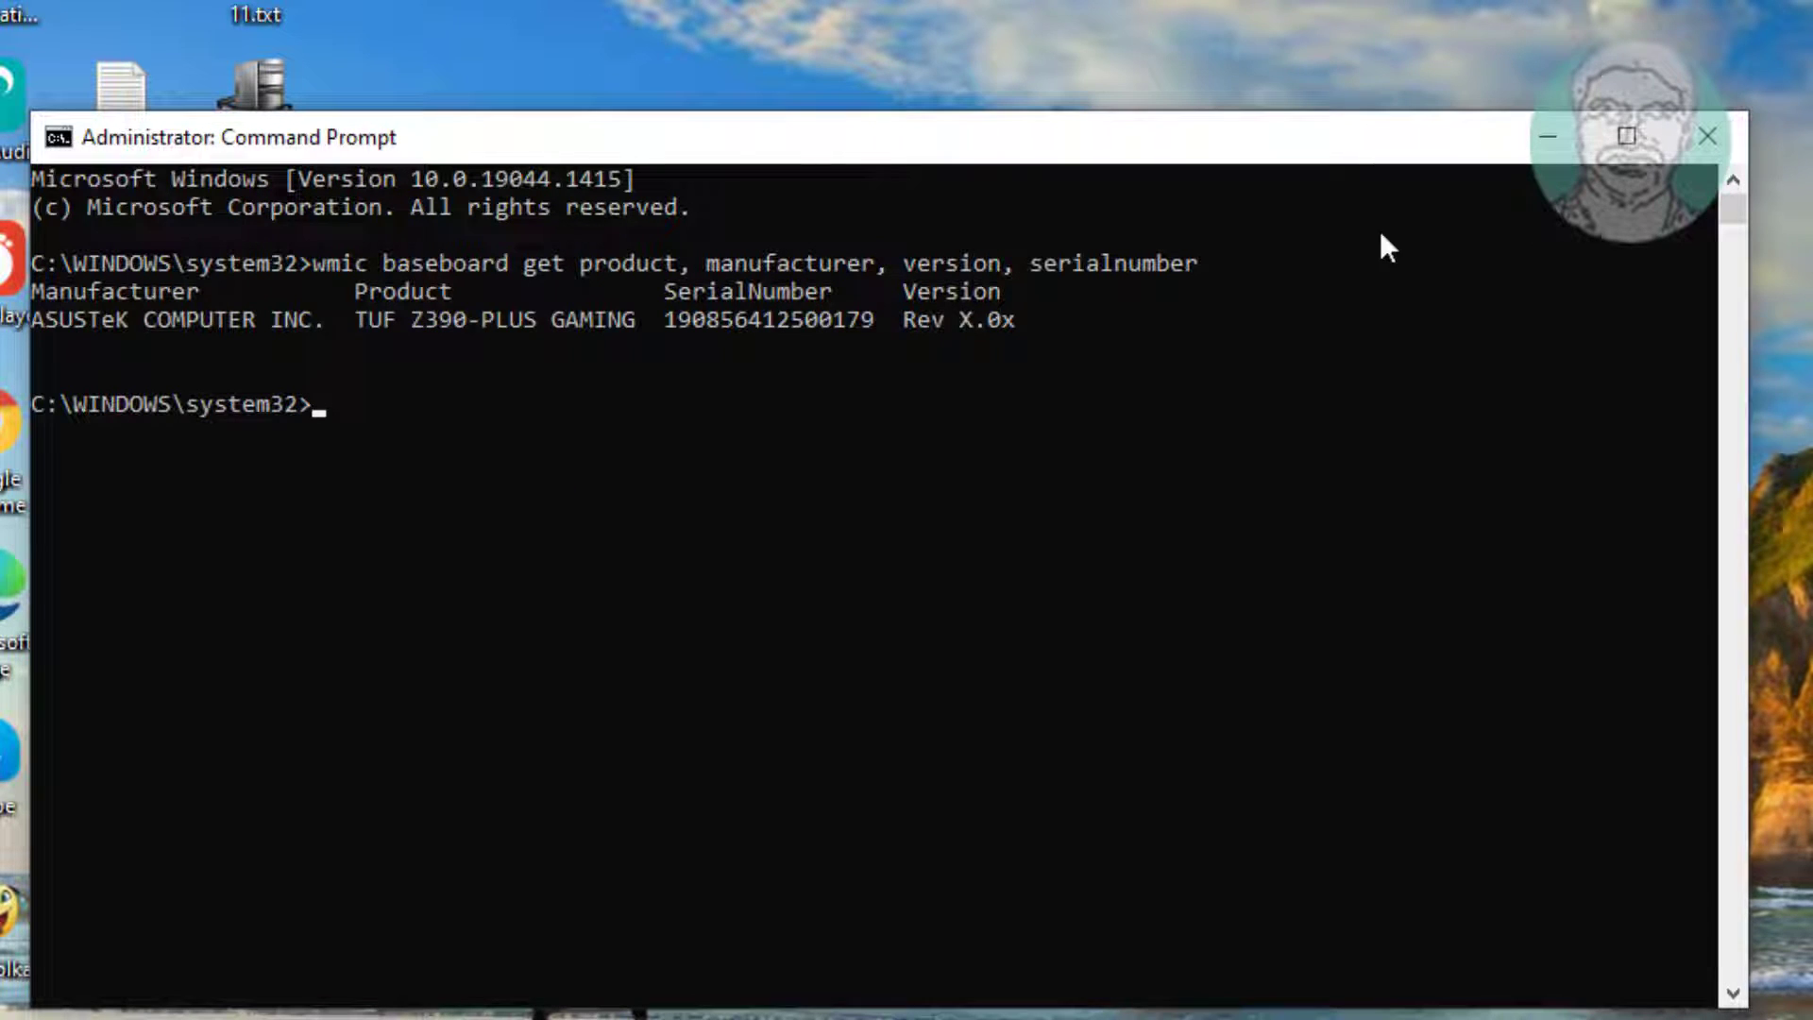
{"action": "left_click", "coordinate": [1546, 138]}
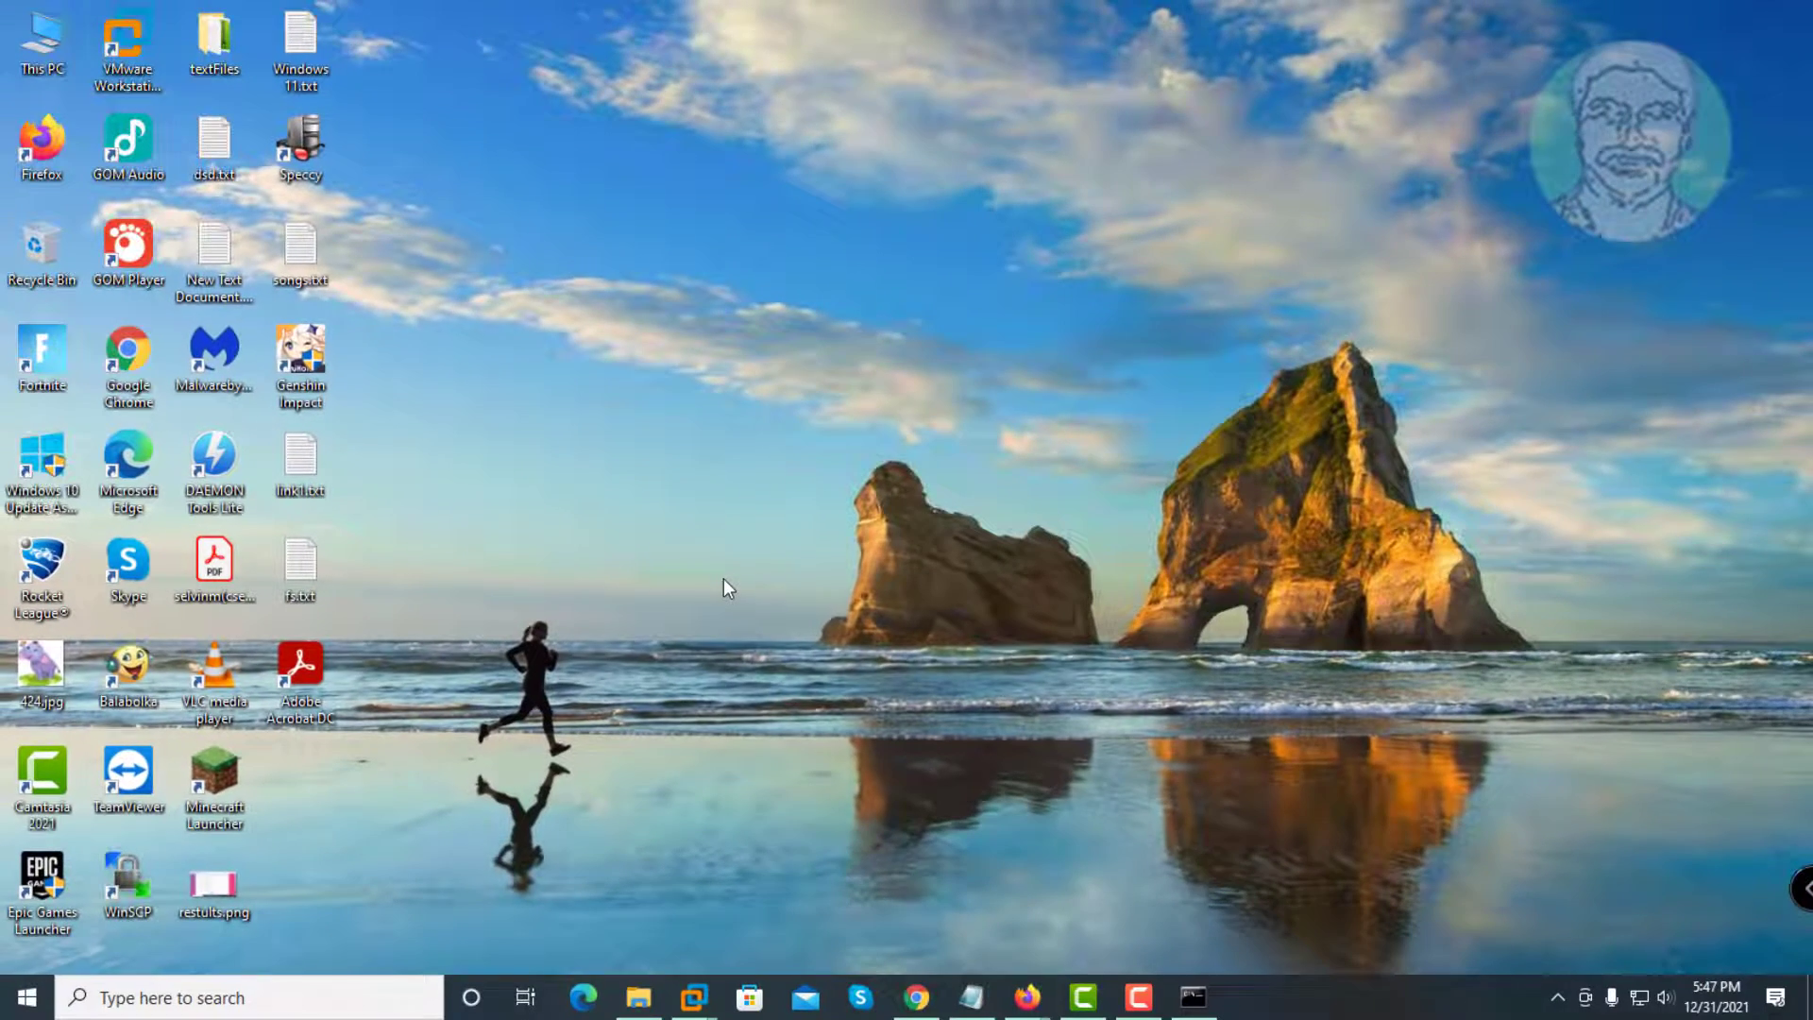
Step: Launch Firefox and Paste and Go the copied model name TUF Z390-PLUS GAMING
{"action": "double_click", "coordinate": [41, 141]}
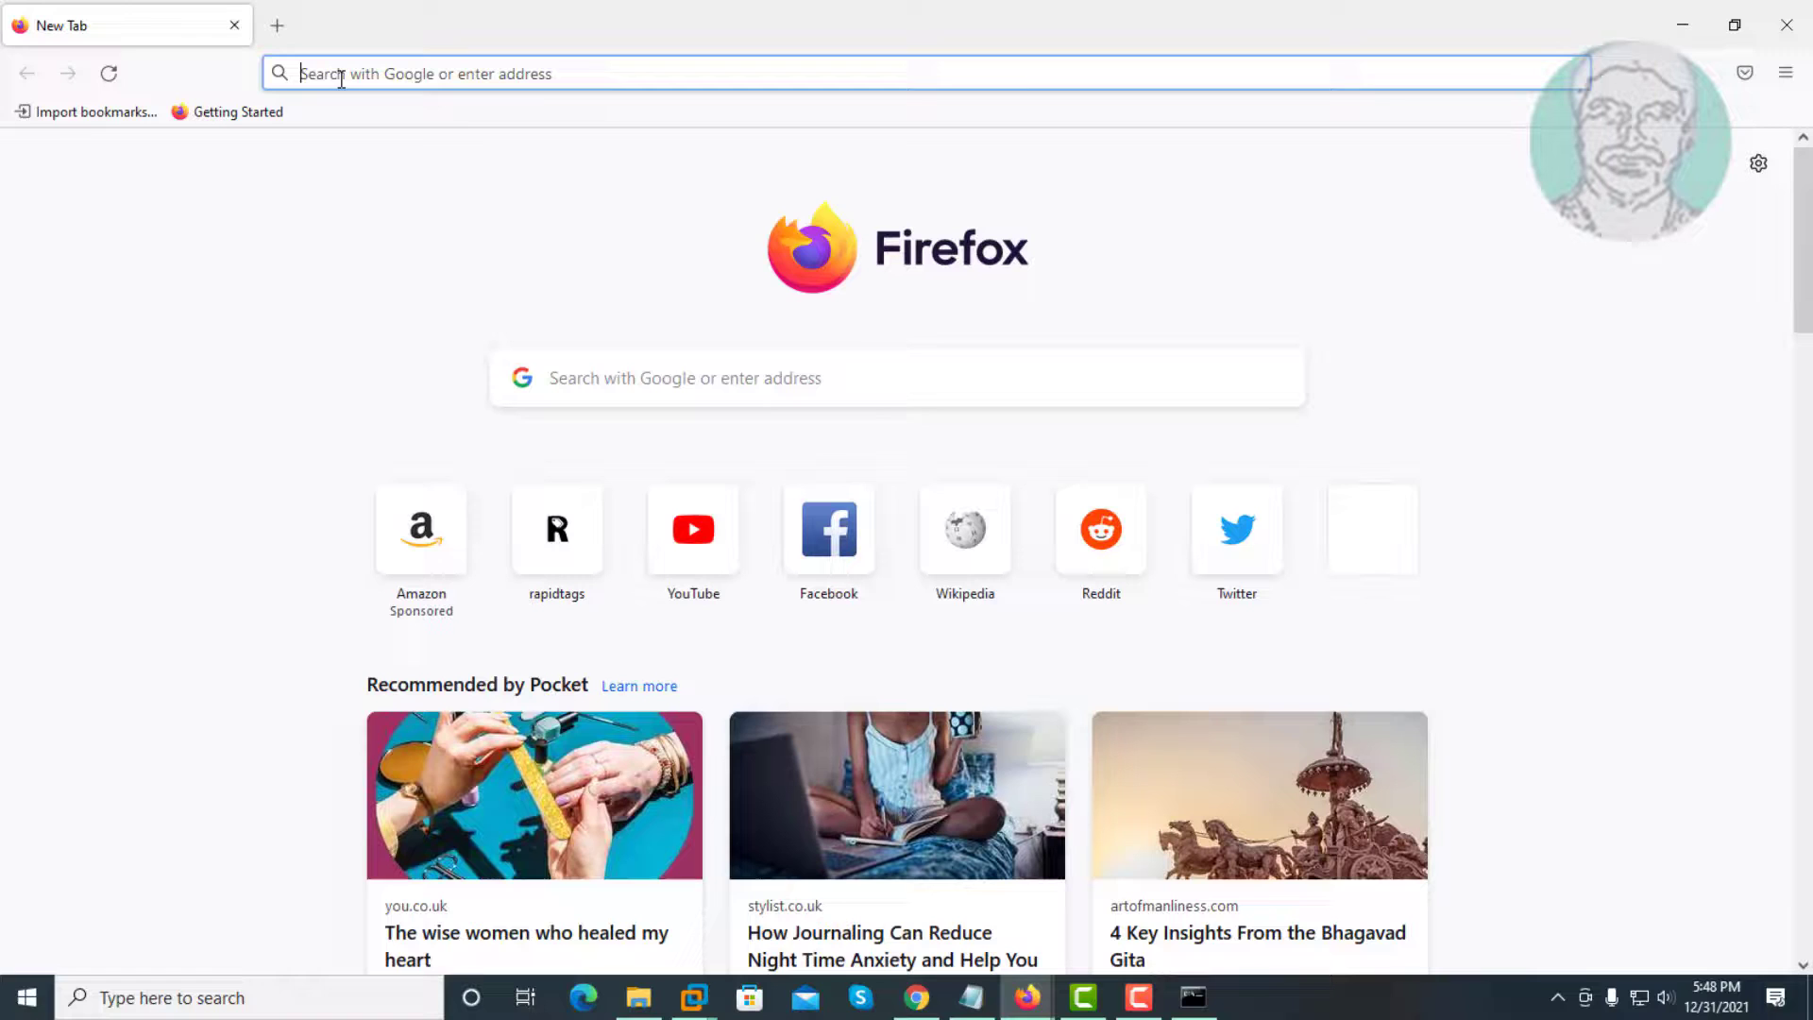
{"action": "right_click", "coordinate": [341, 77]}
{"action": "left_click", "coordinate": [408, 271]}
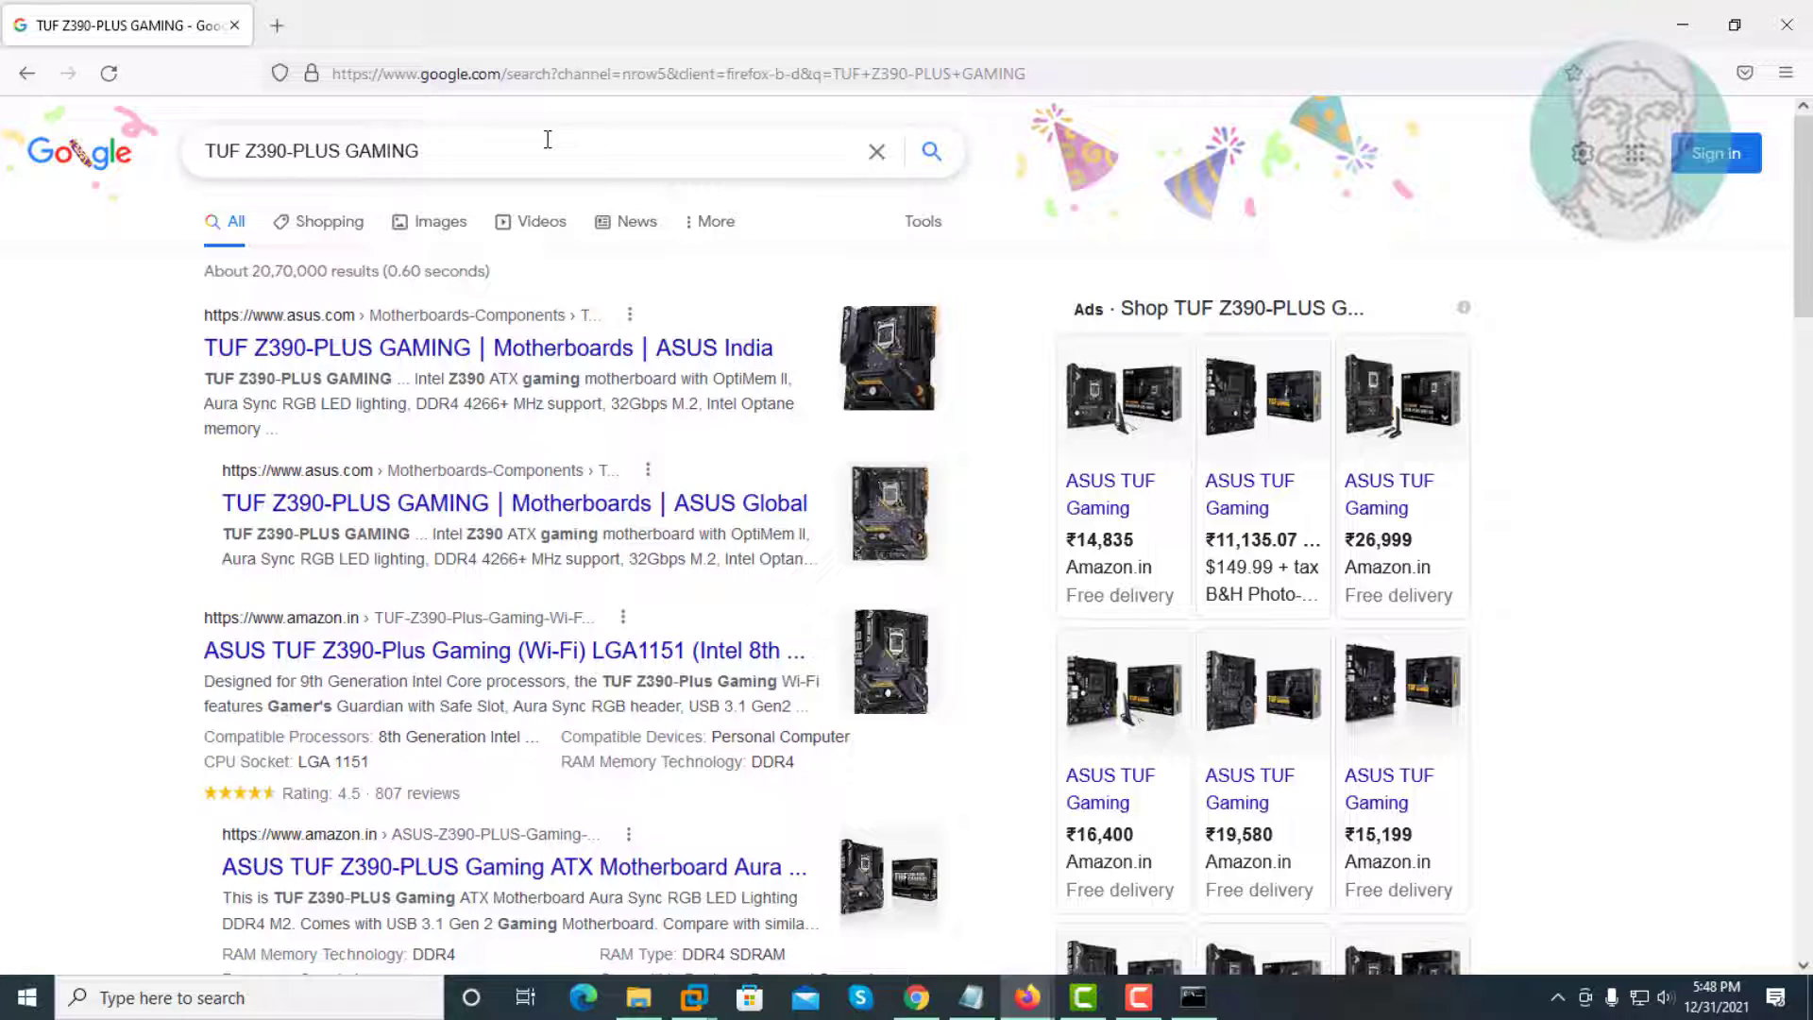
Step: Search Google for 'TUF Z390-PLUS GAMING driver' and open the ASUS Global product result
{"action": "left_click", "coordinate": [547, 139]}
{"action": "type", "text": "dr"}
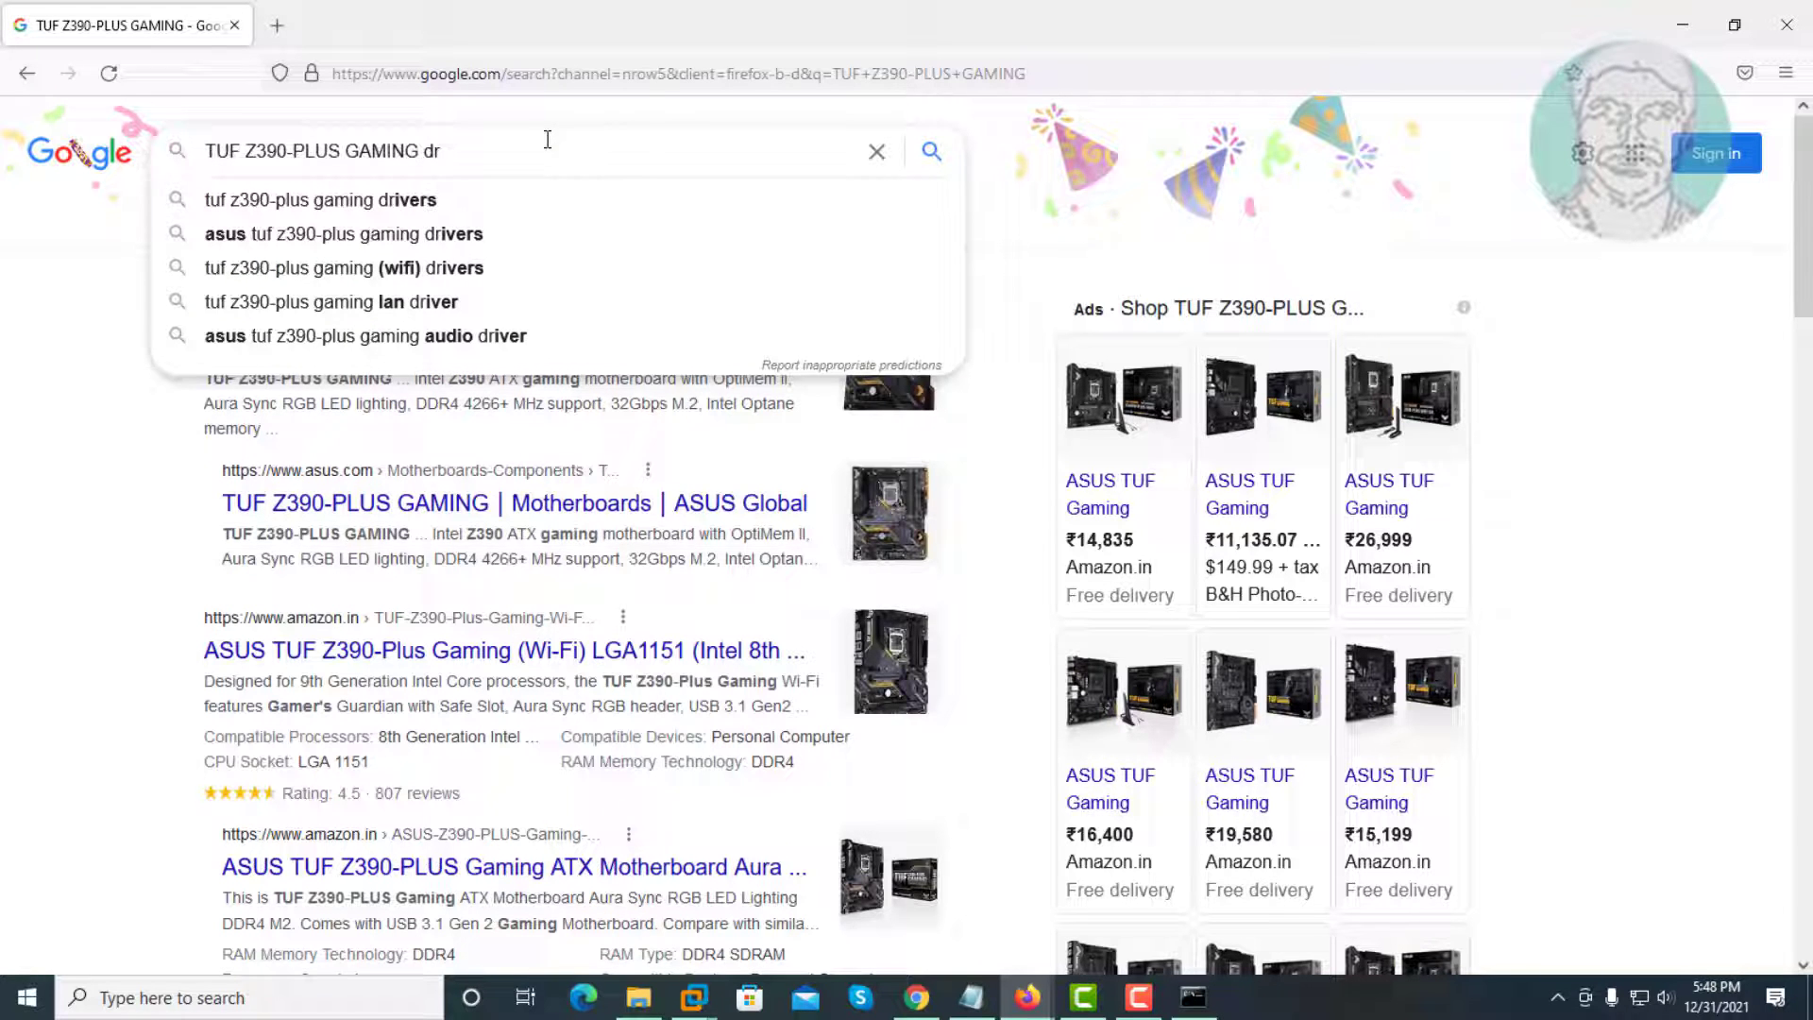
{"action": "type", "text": "iver"}
{"action": "key", "text": "Return"}
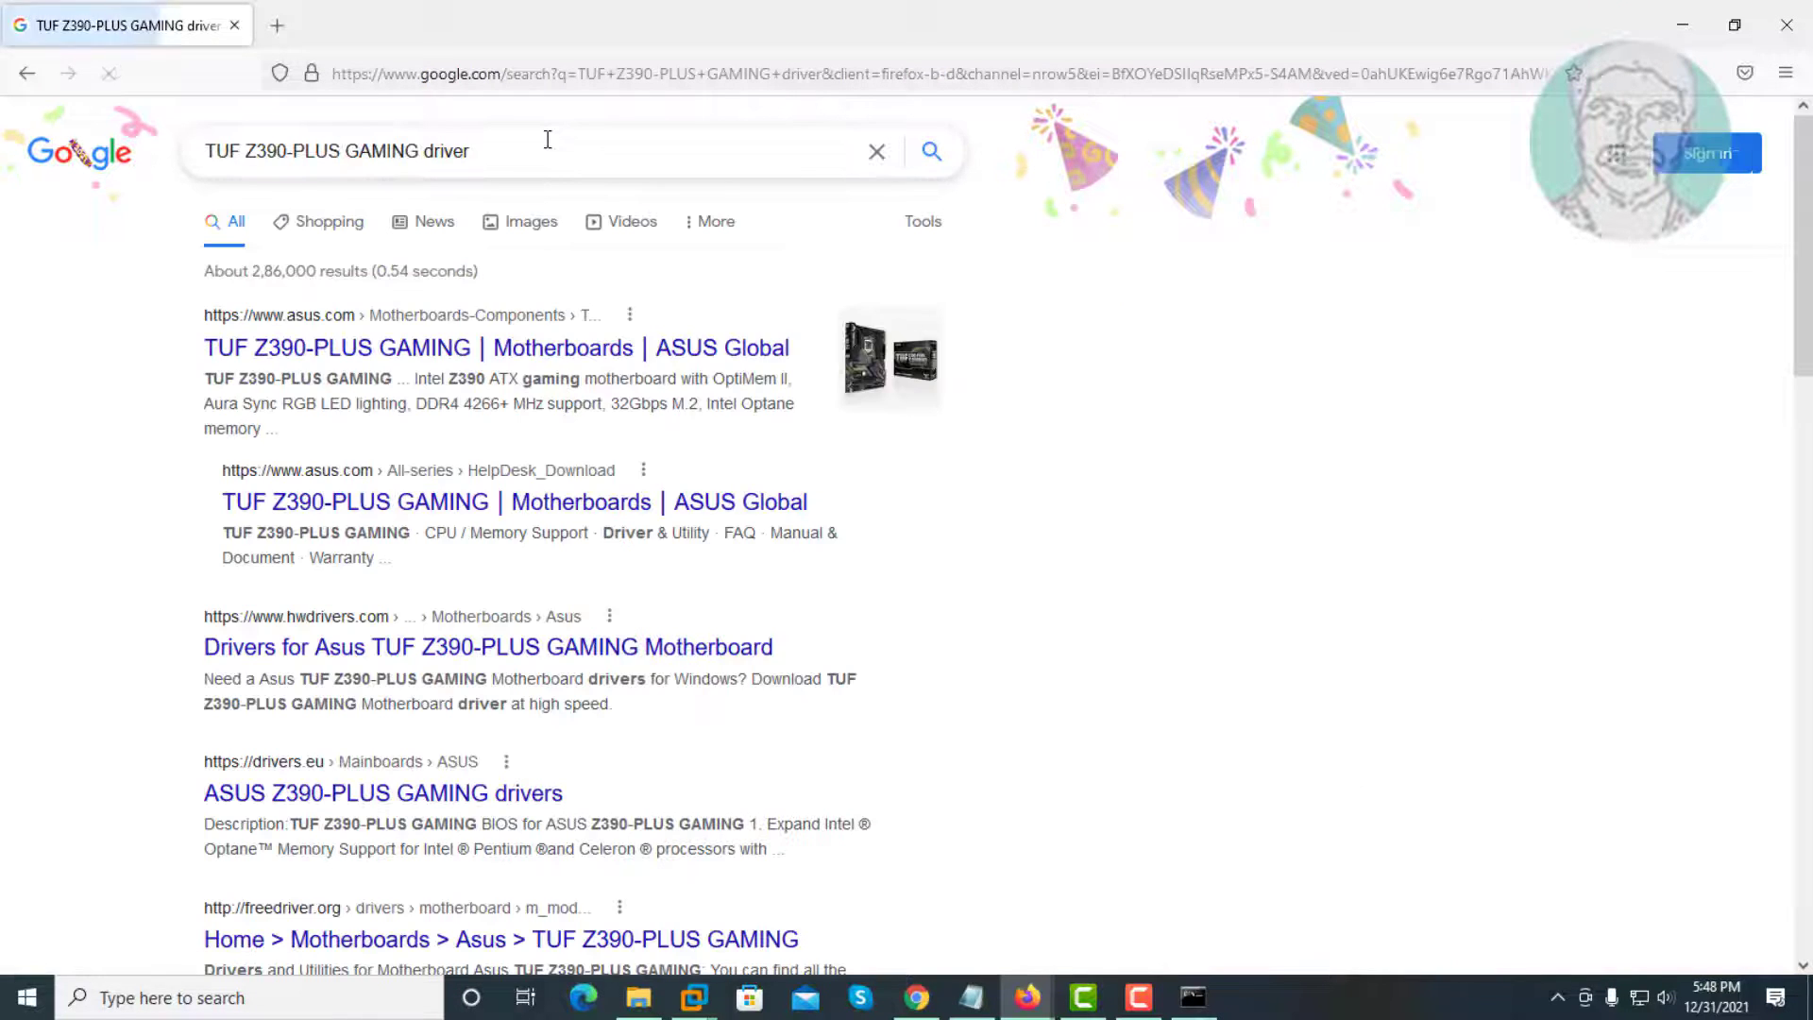
{"action": "left_click", "coordinate": [444, 354]}
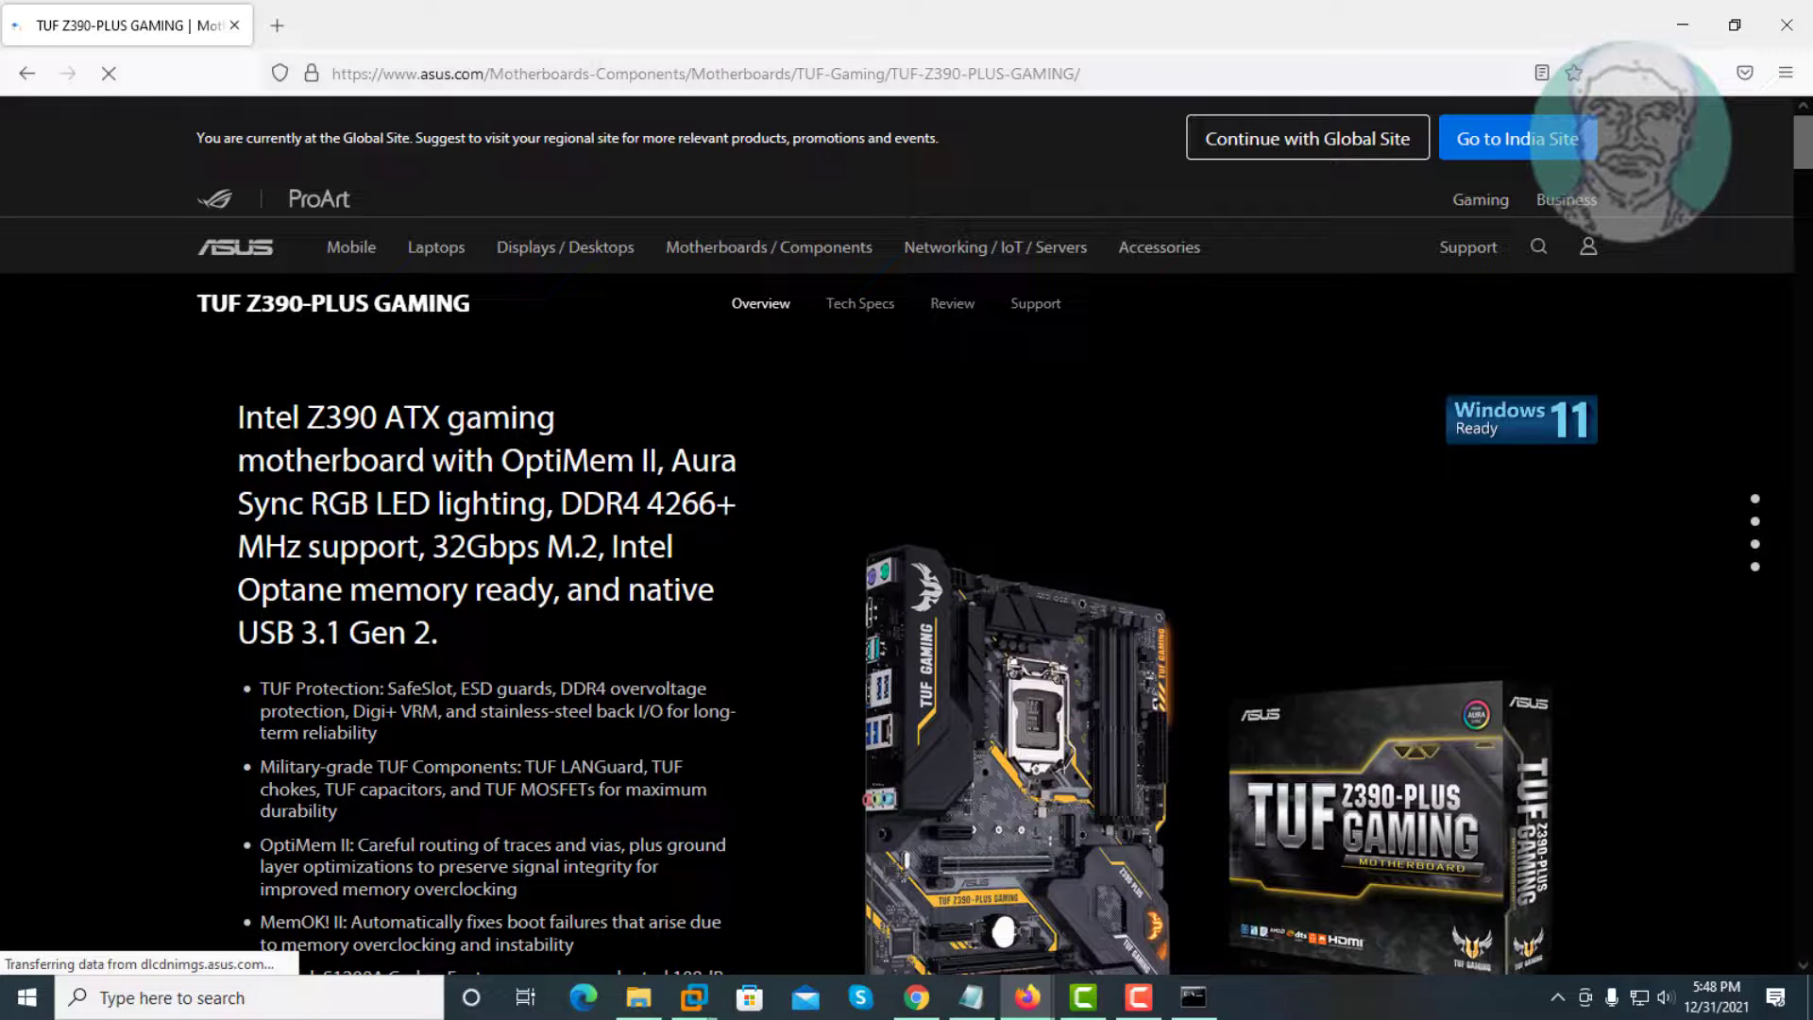
Step: Show the board's support drivers and utilities for Windows 10 64-bit
{"action": "left_click", "coordinate": [1036, 304]}
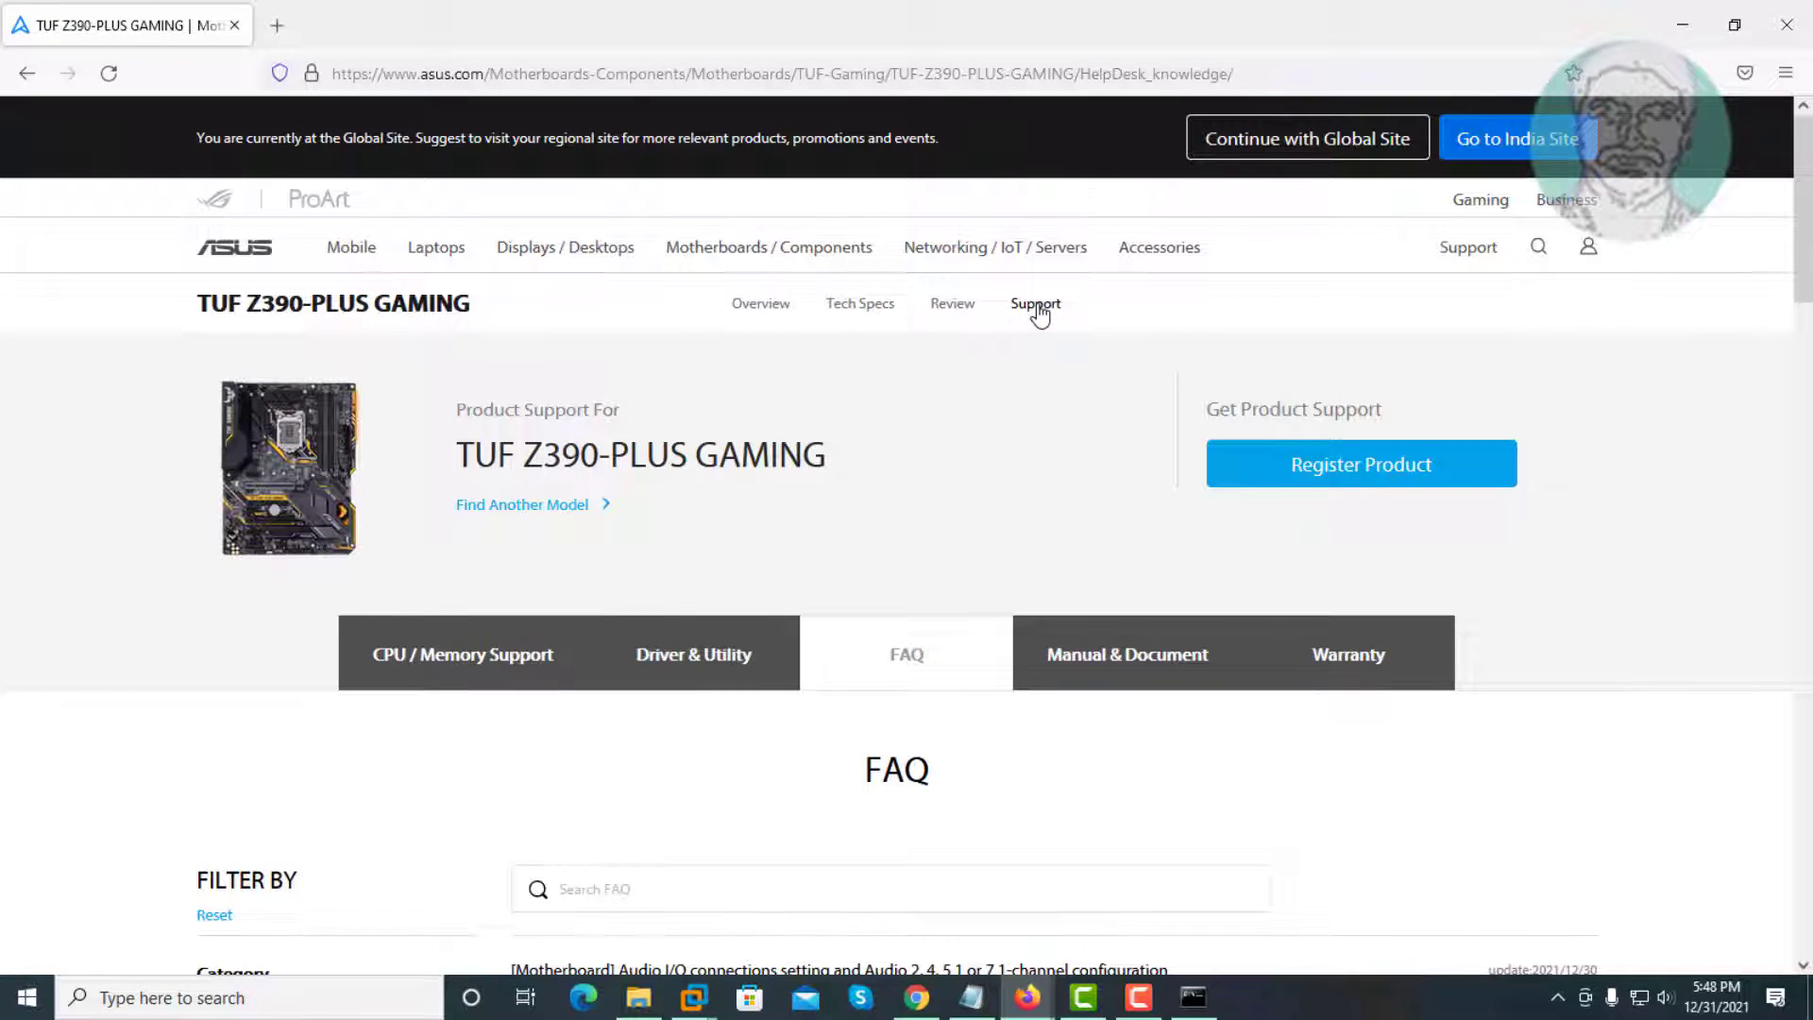
{"action": "left_click", "coordinate": [688, 655]}
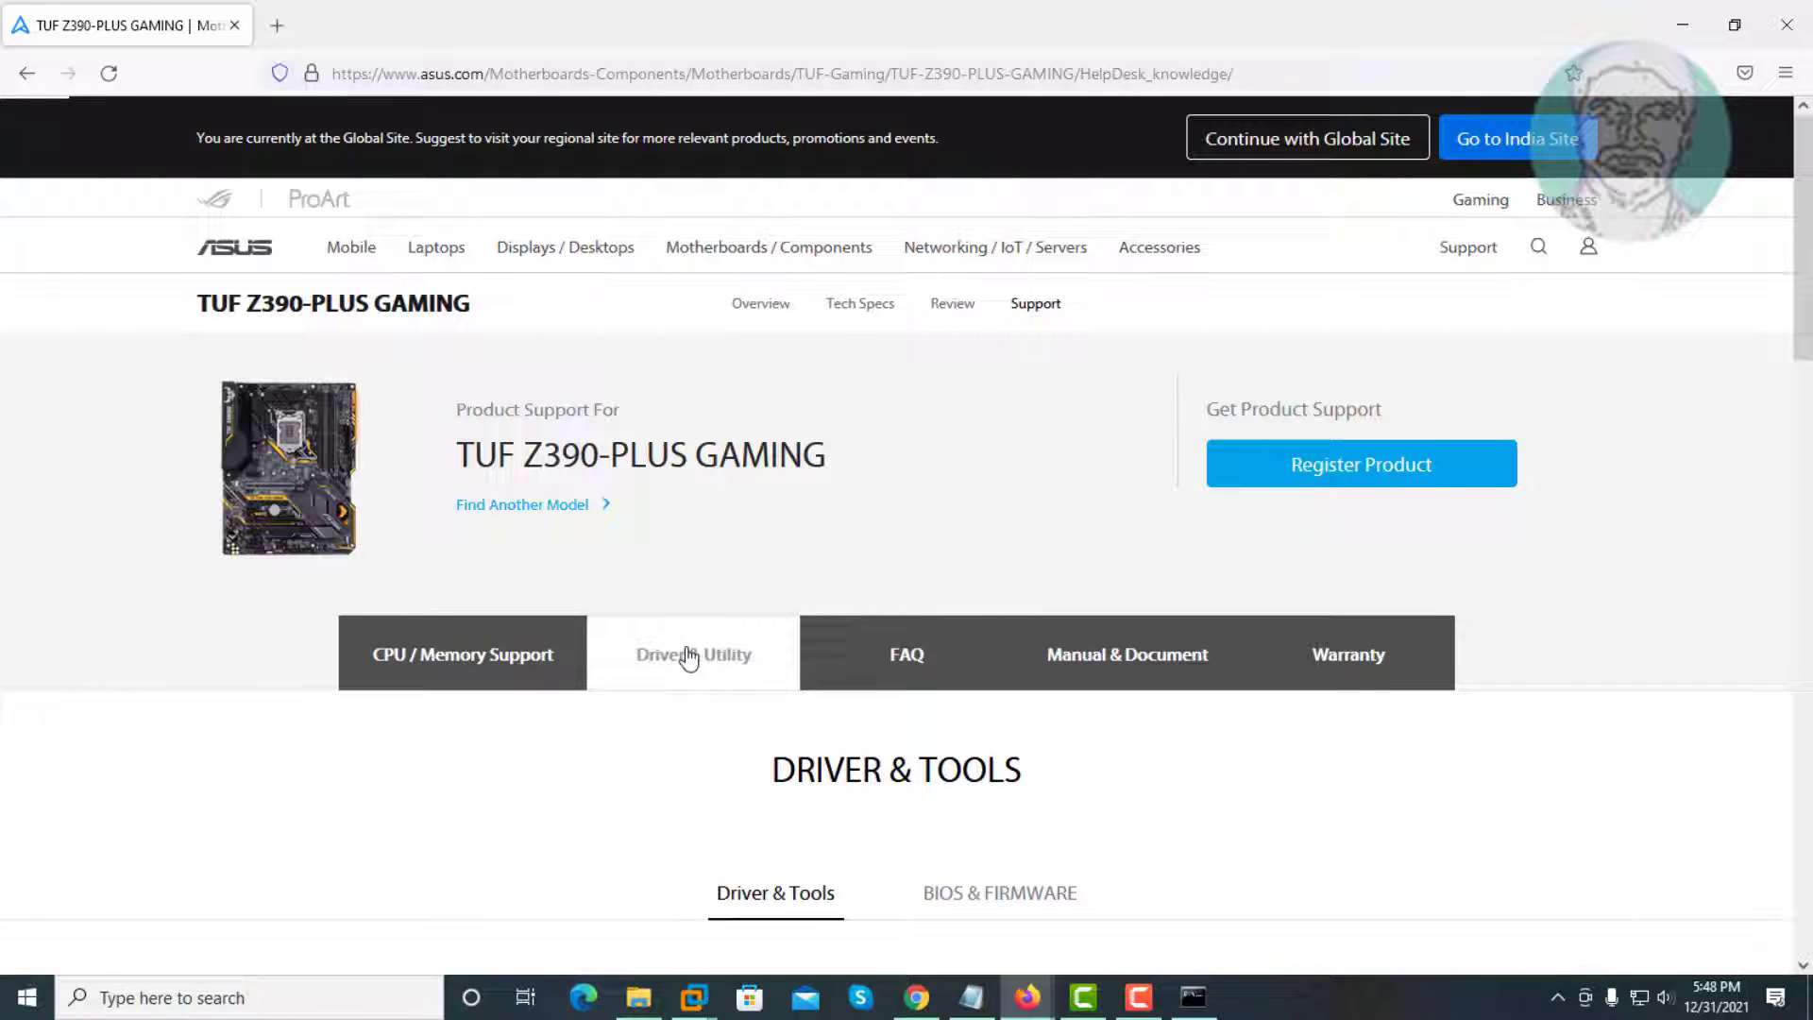
{"action": "scroll", "coordinate": [723, 745], "scroll_direction": "down", "scroll_amount": 3}
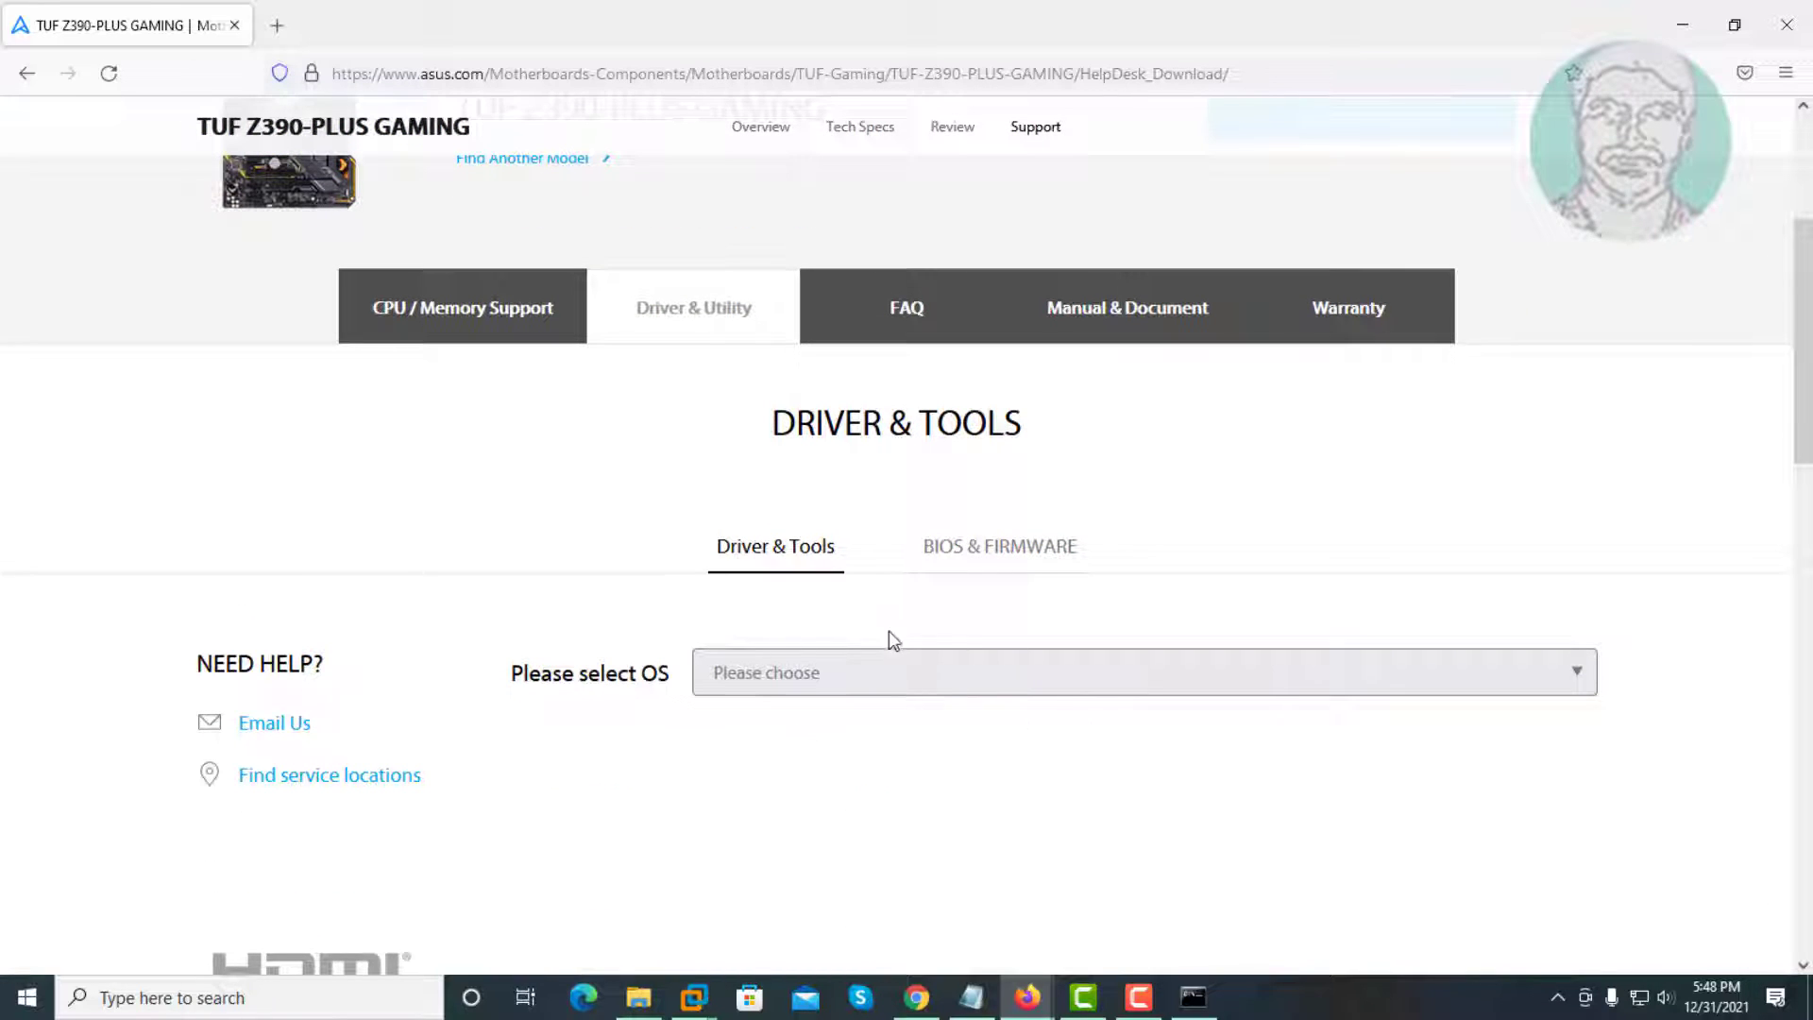
{"action": "left_click", "coordinate": [926, 686]}
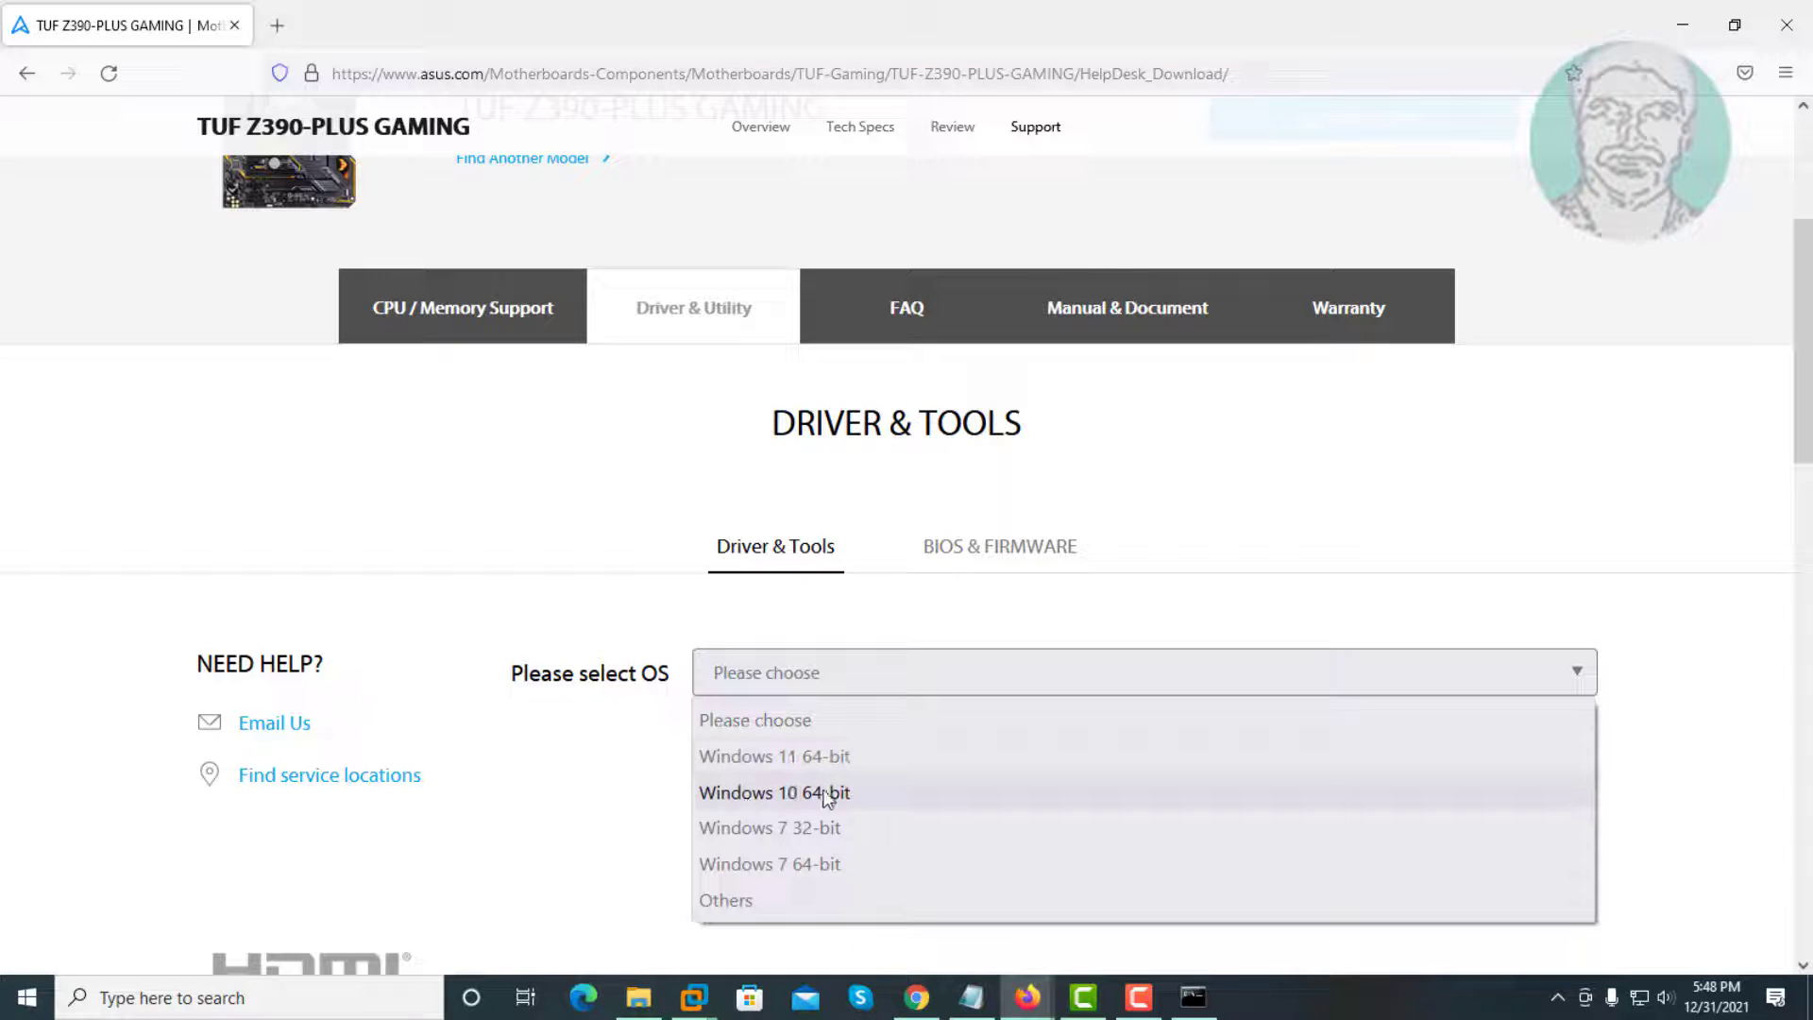
{"action": "left_click", "coordinate": [854, 804]}
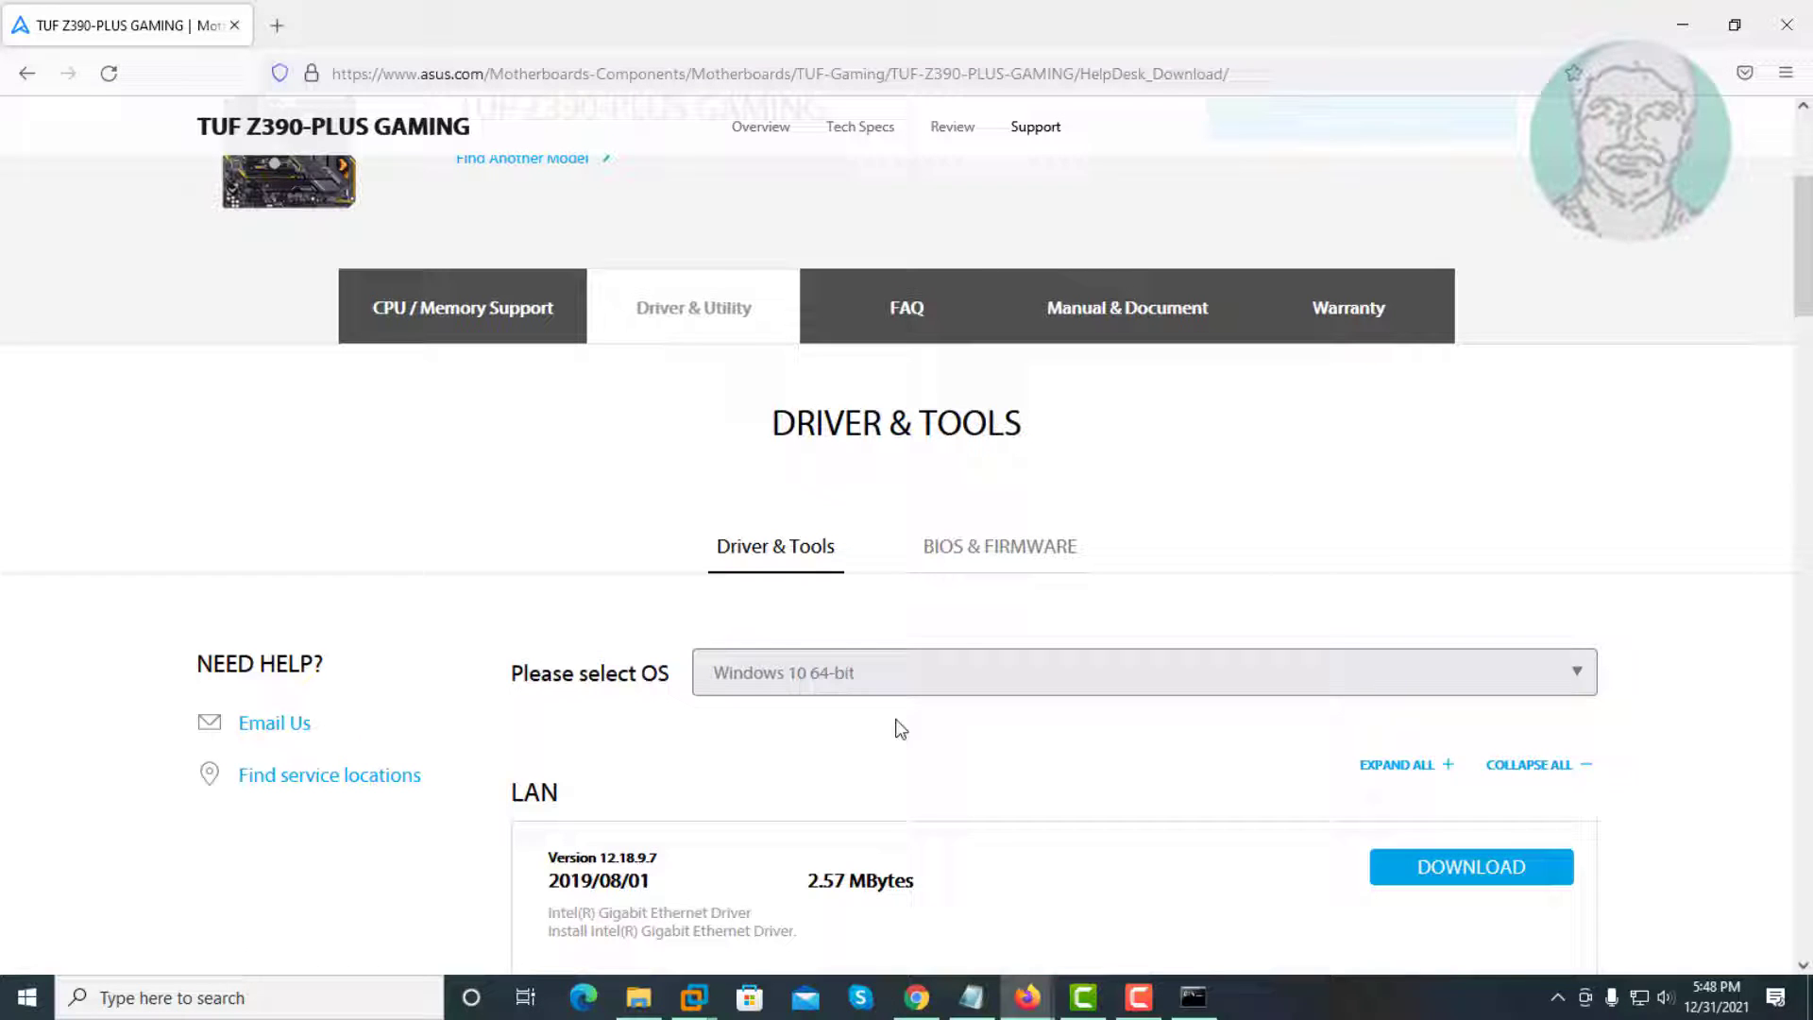
Step: Save the 80.11 MB Realtek audio driver zip from the Audio section to disk
{"action": "scroll", "coordinate": [979, 771], "scroll_direction": "down", "scroll_amount": 2}
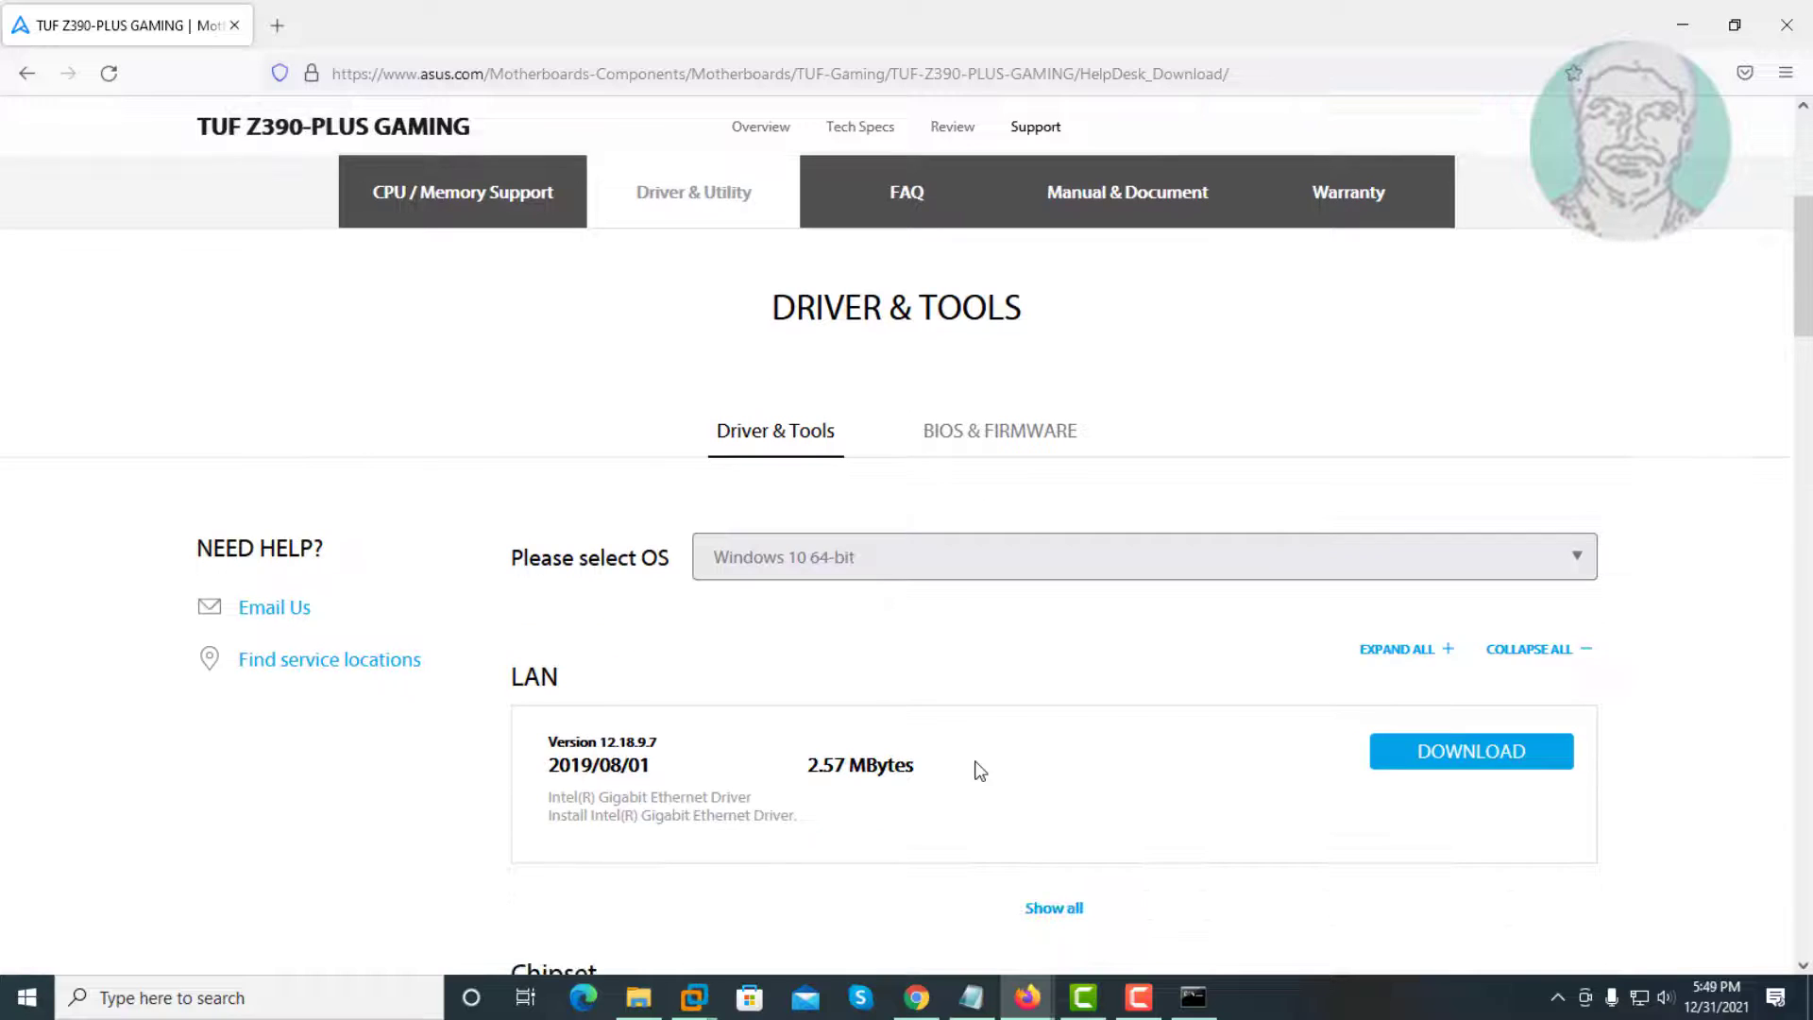
{"action": "scroll", "coordinate": [979, 771], "scroll_direction": "down", "scroll_amount": 6}
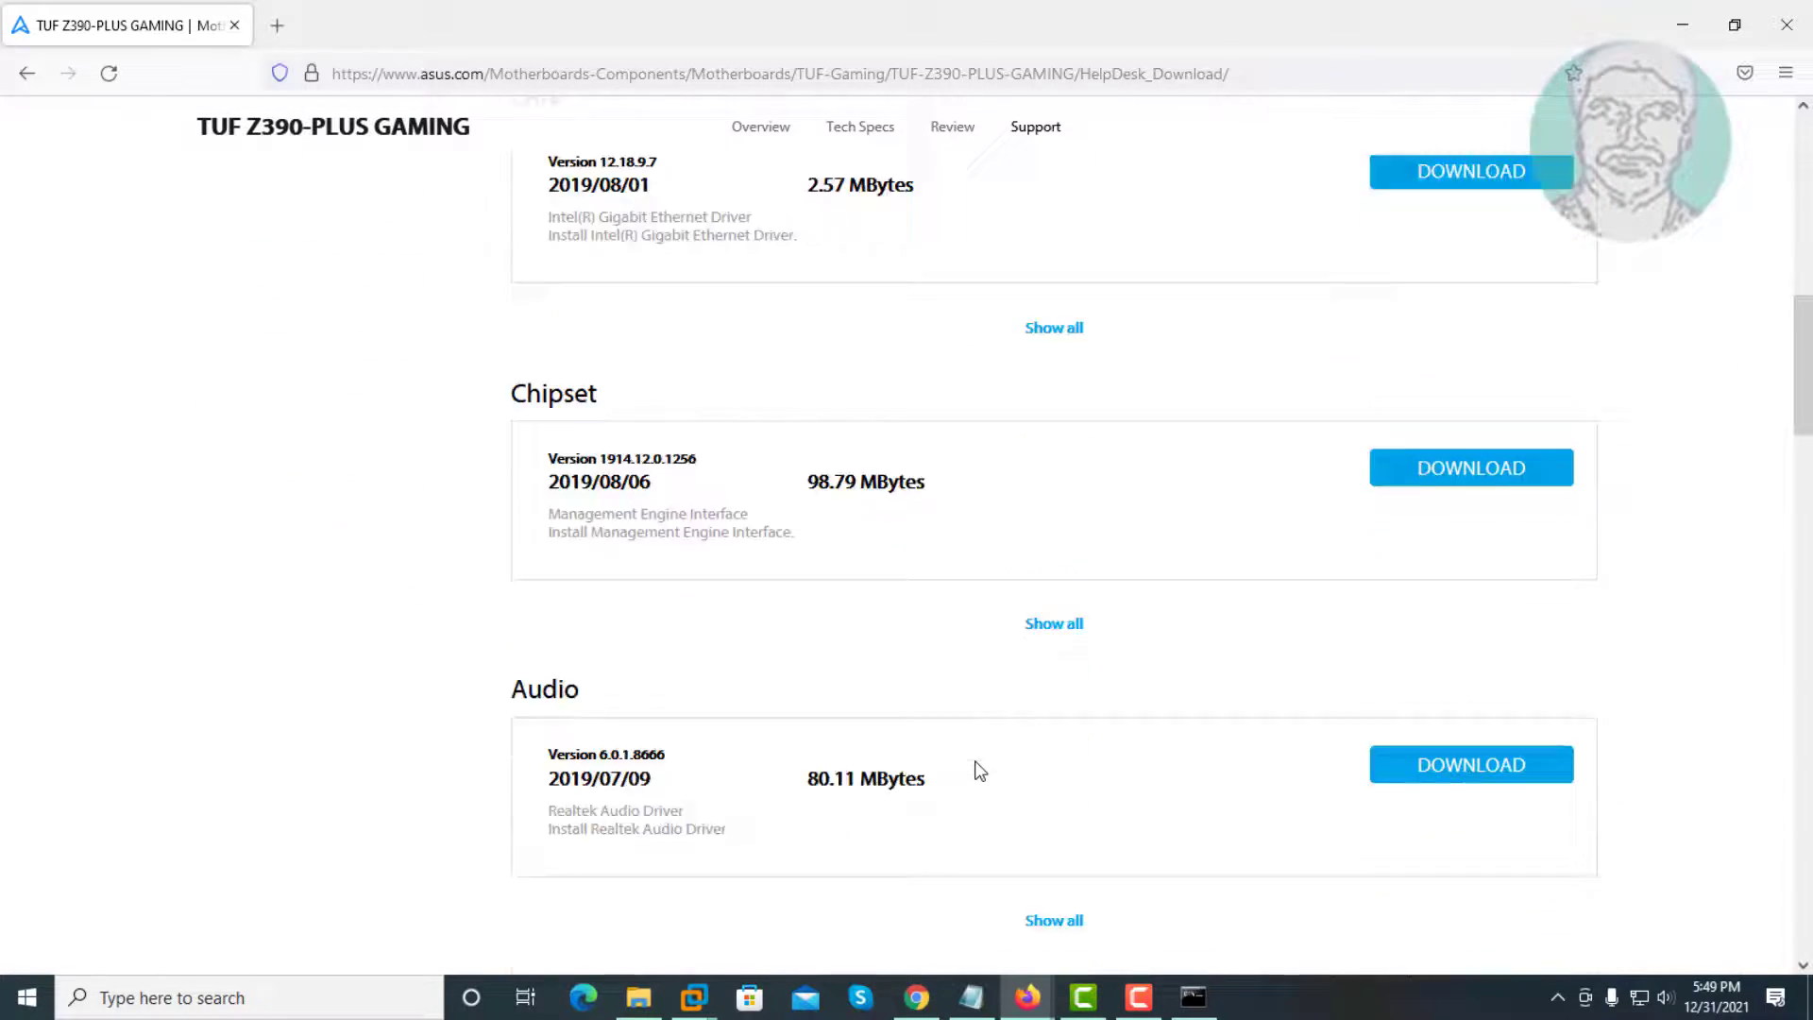
{"action": "scroll", "coordinate": [982, 767], "scroll_direction": "down", "scroll_amount": 2}
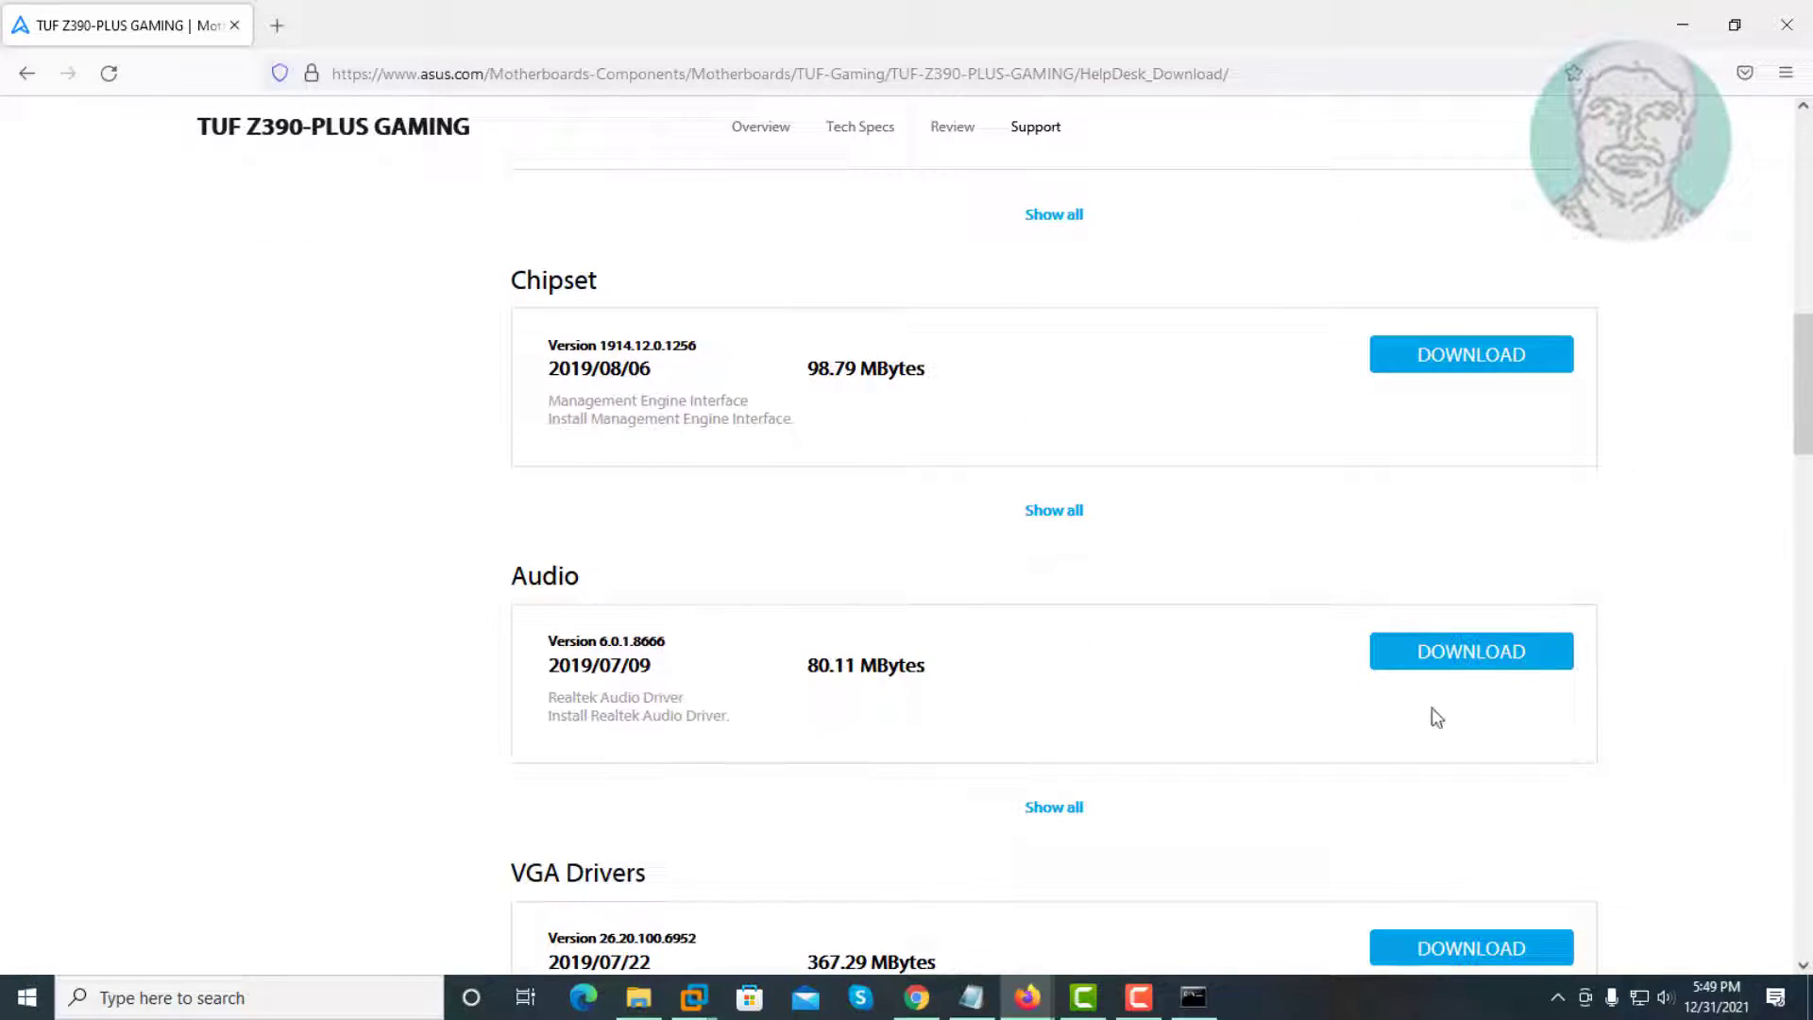
{"action": "left_click", "coordinate": [1481, 660]}
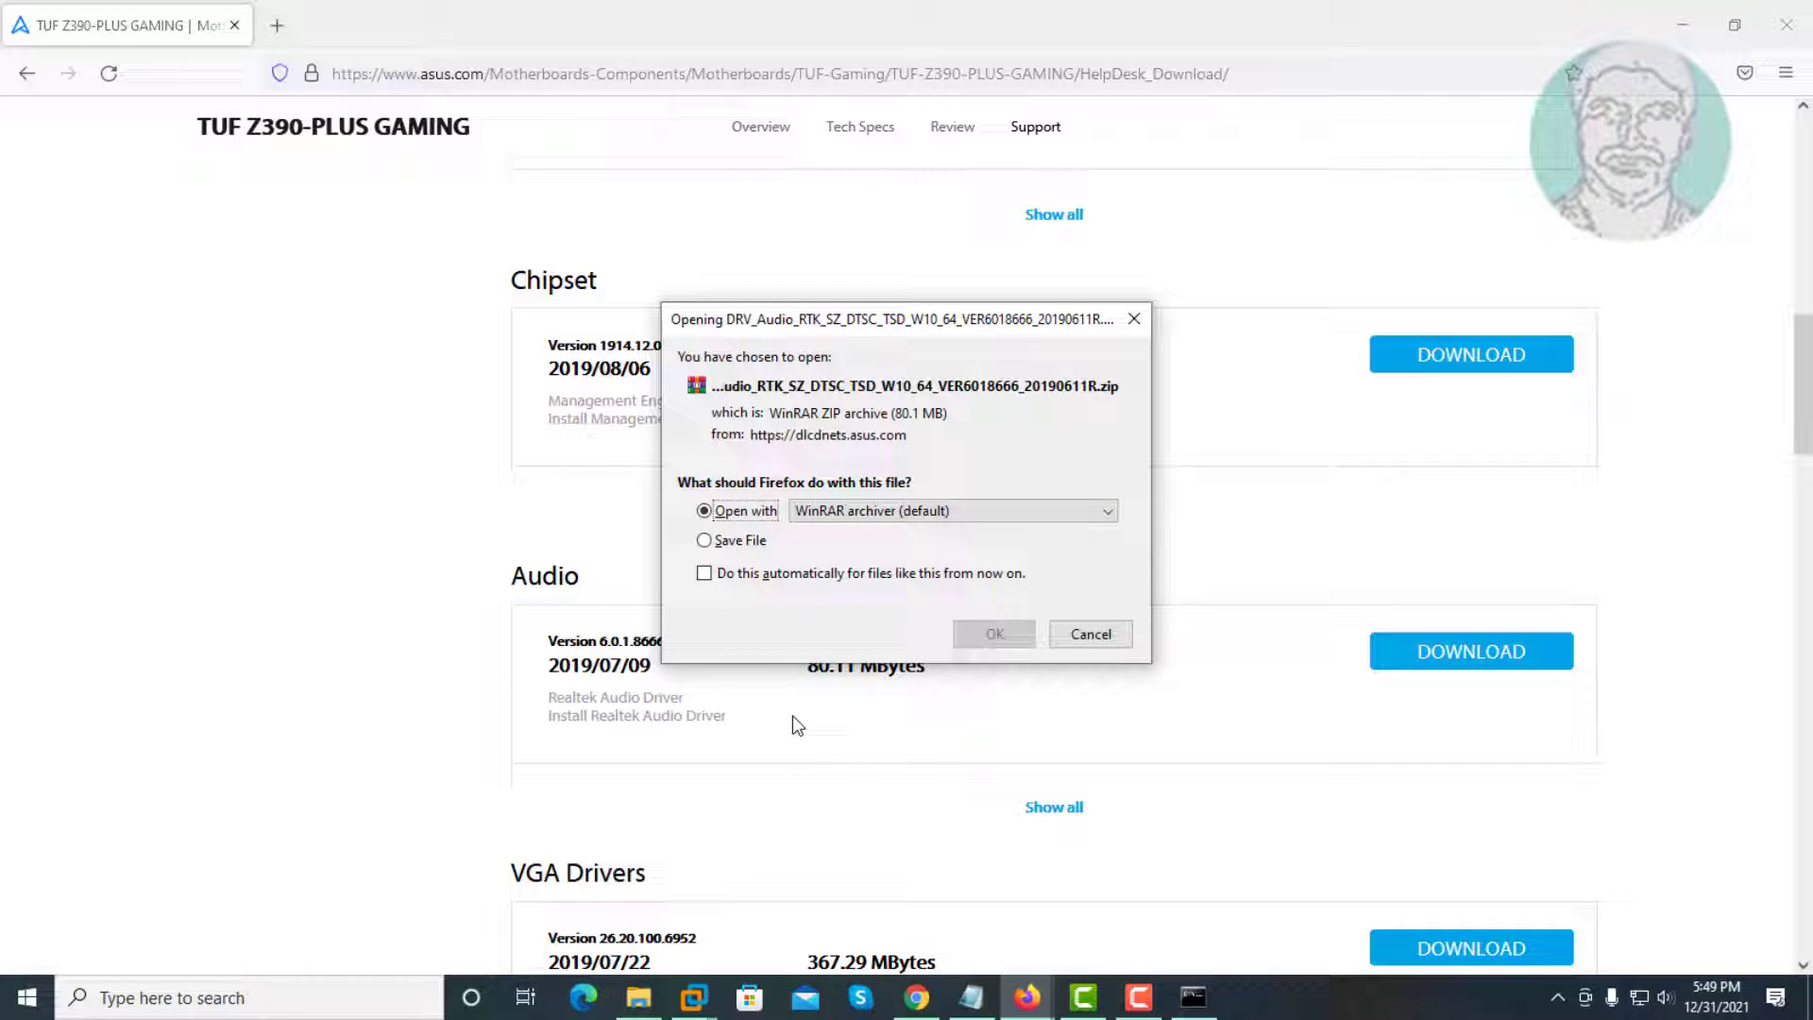
{"action": "left_click", "coordinate": [731, 542]}
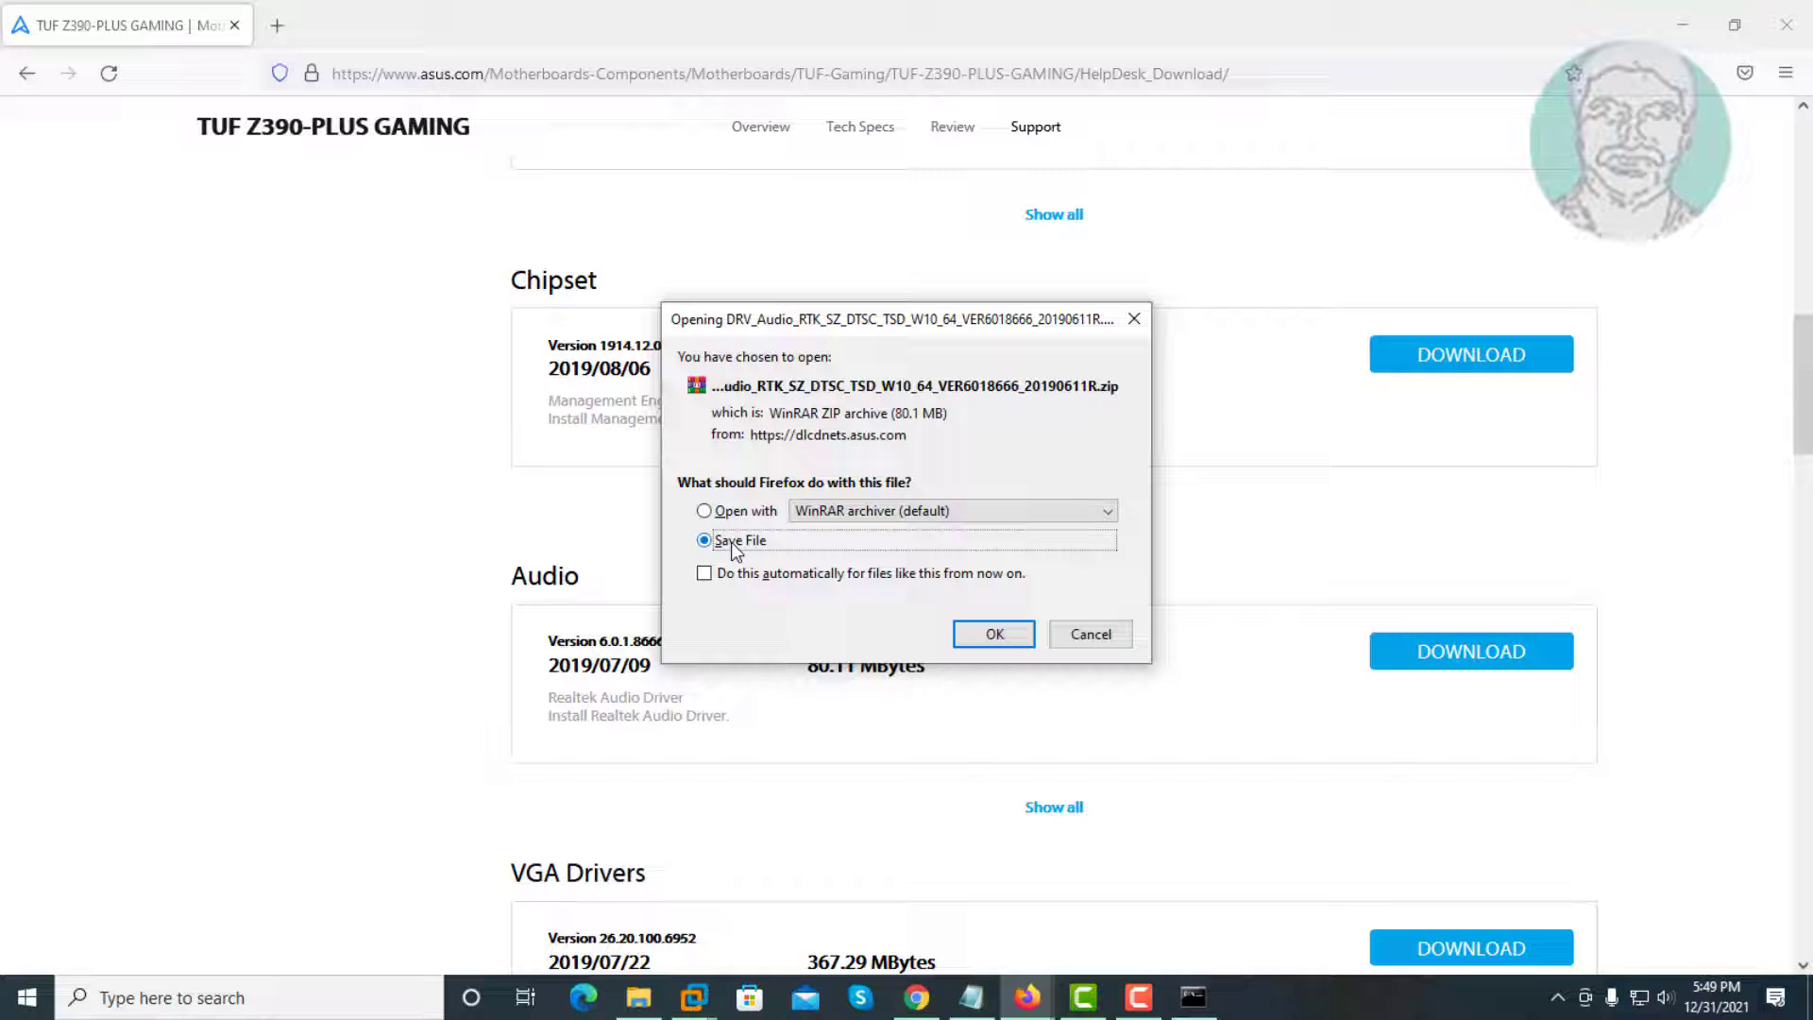
{"action": "left_click", "coordinate": [987, 628]}
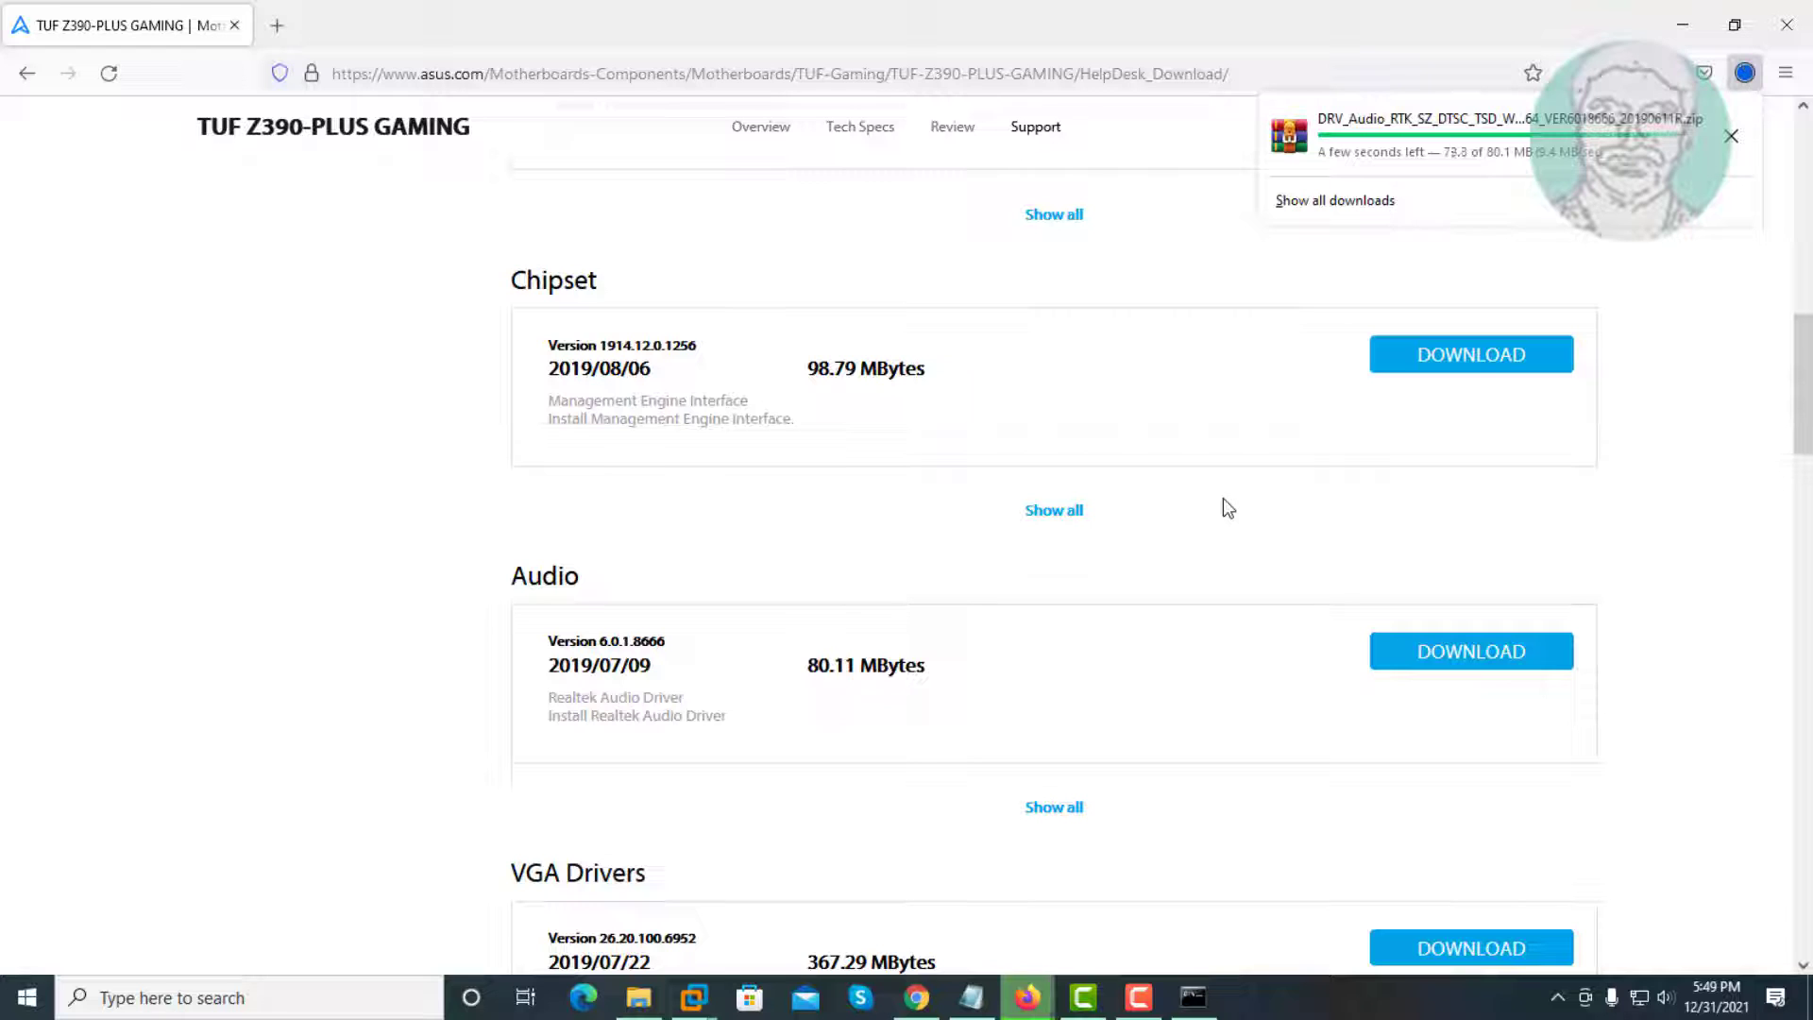
Step: Extract the audio driver zip in Downloads with Extract Here, replacing all existing files
{"action": "left_click", "coordinate": [1359, 142]}
{"action": "left_click", "coordinate": [639, 998]}
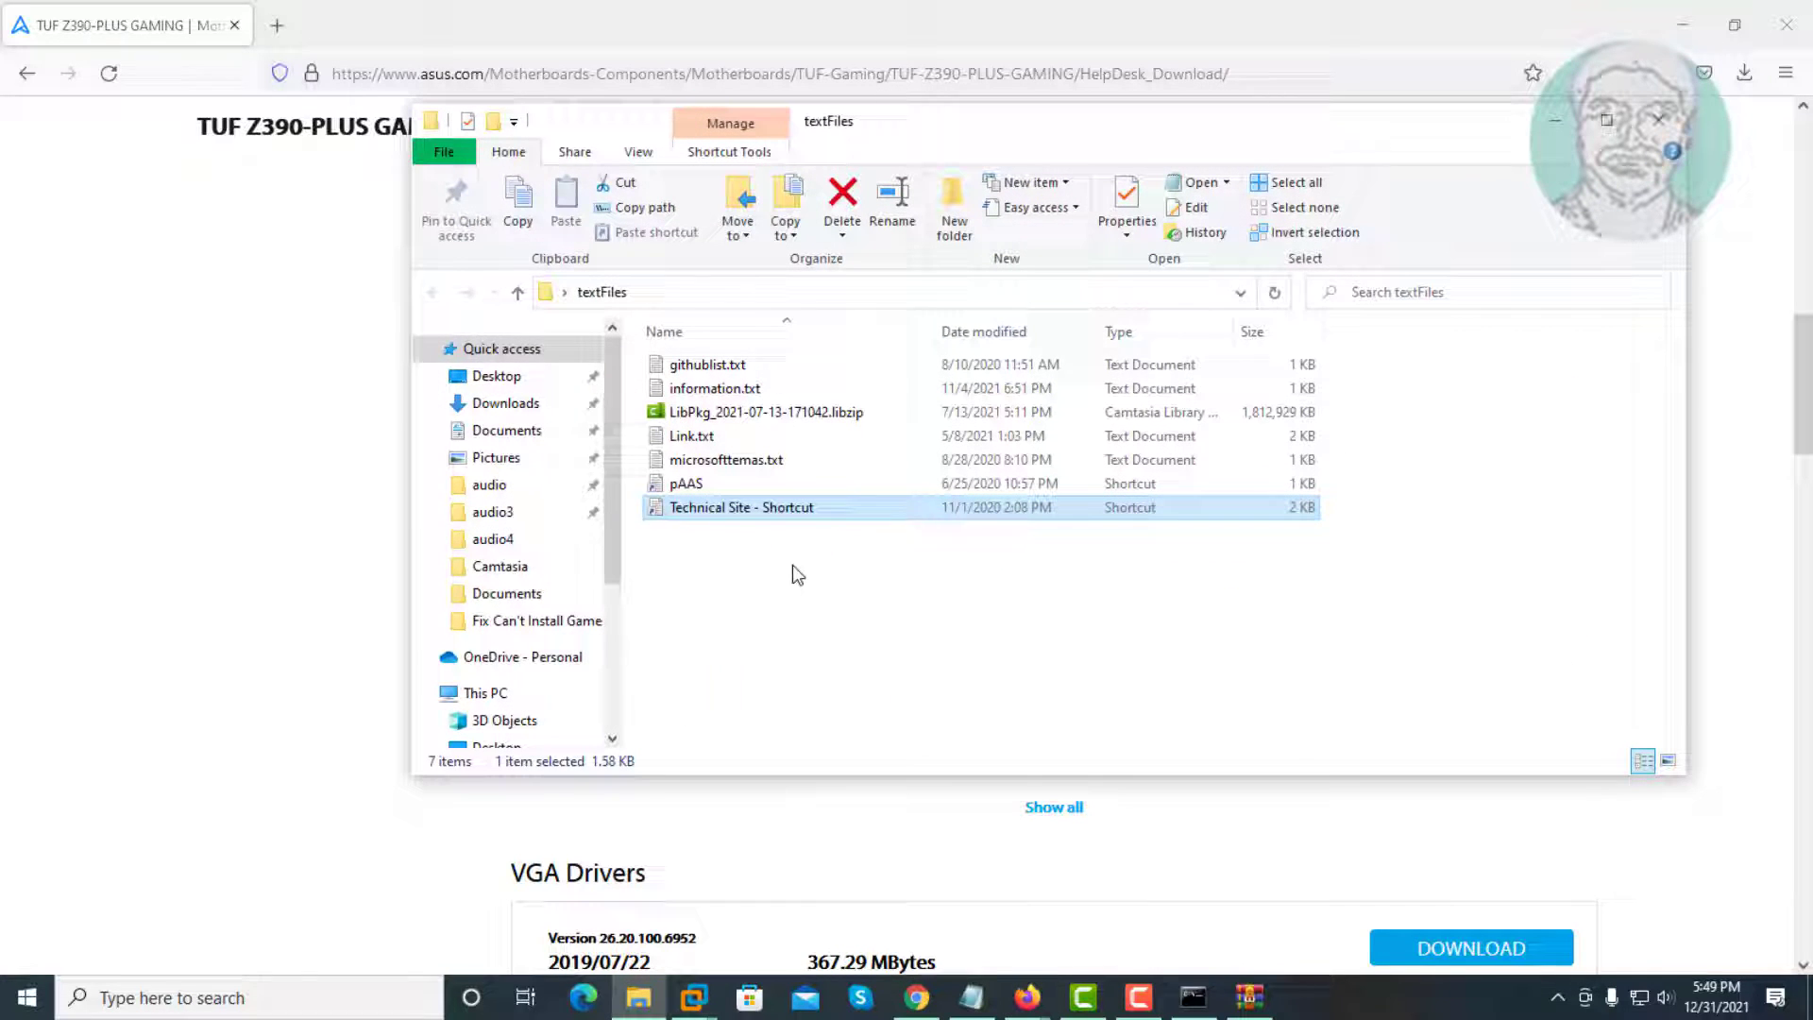
{"action": "left_click", "coordinate": [510, 406]}
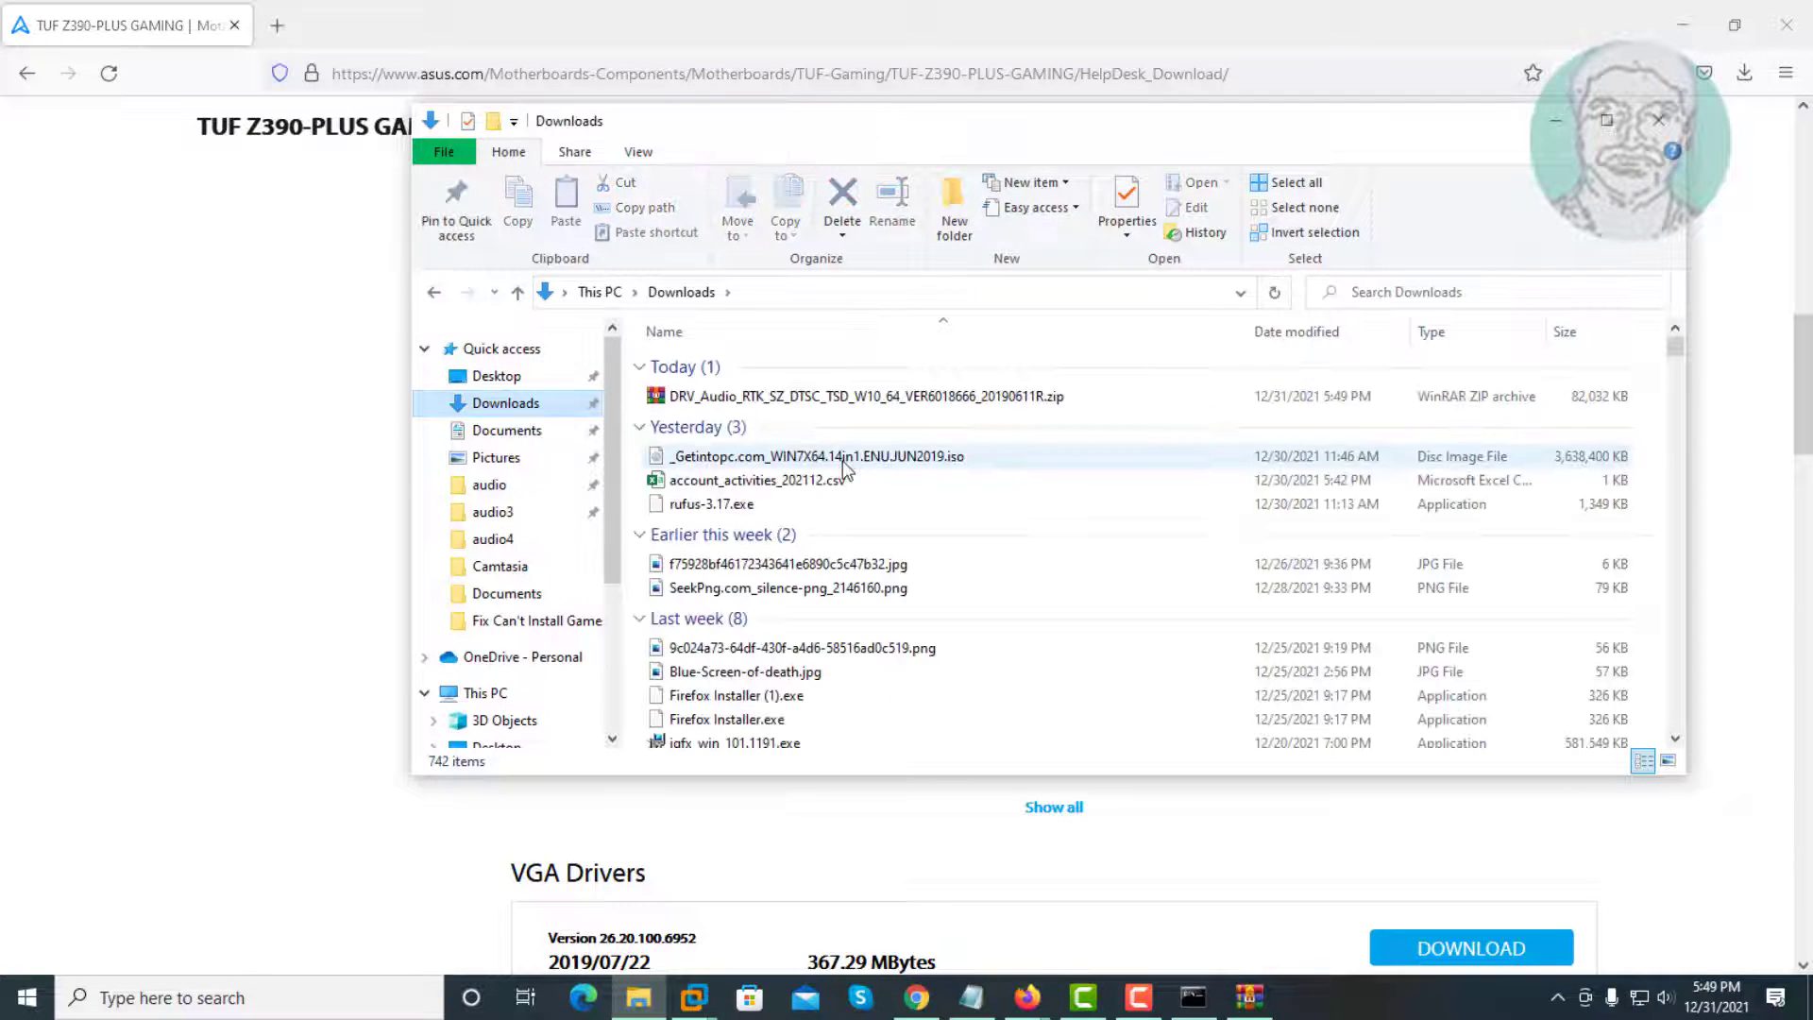
{"action": "left_click", "coordinate": [763, 397]}
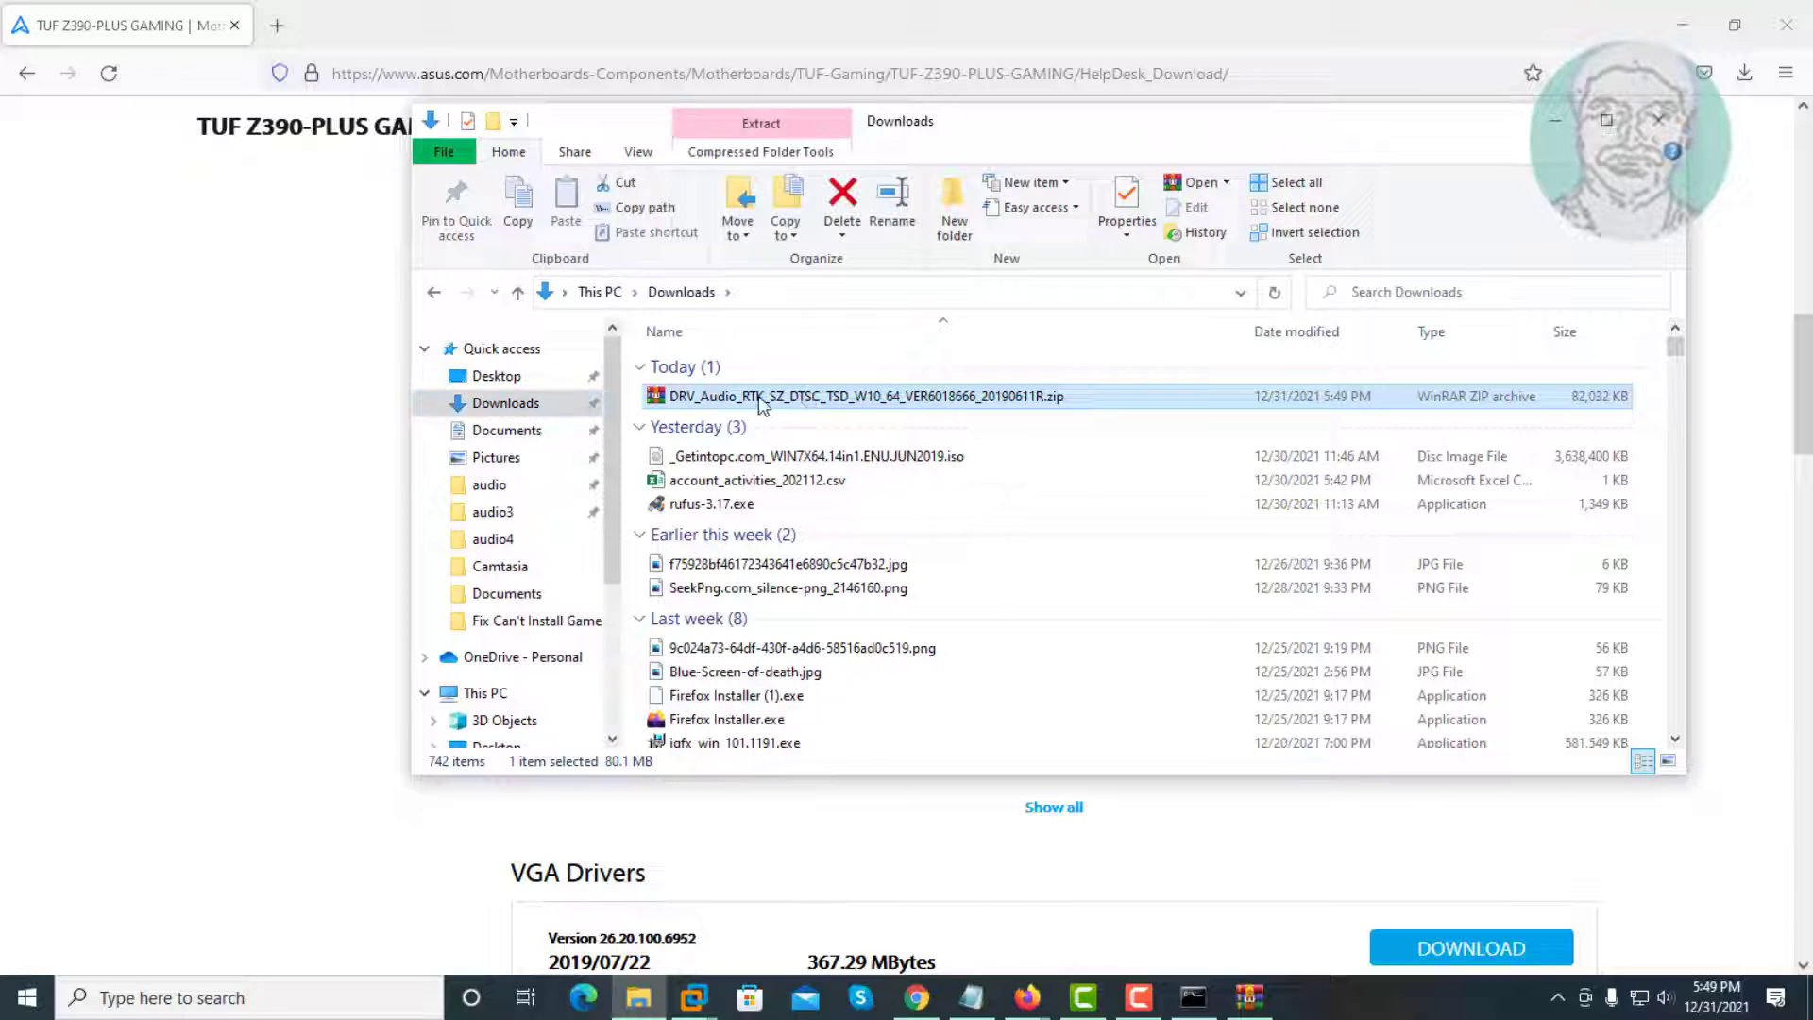
{"action": "right_click", "coordinate": [824, 396]}
{"action": "left_click", "coordinate": [944, 524]}
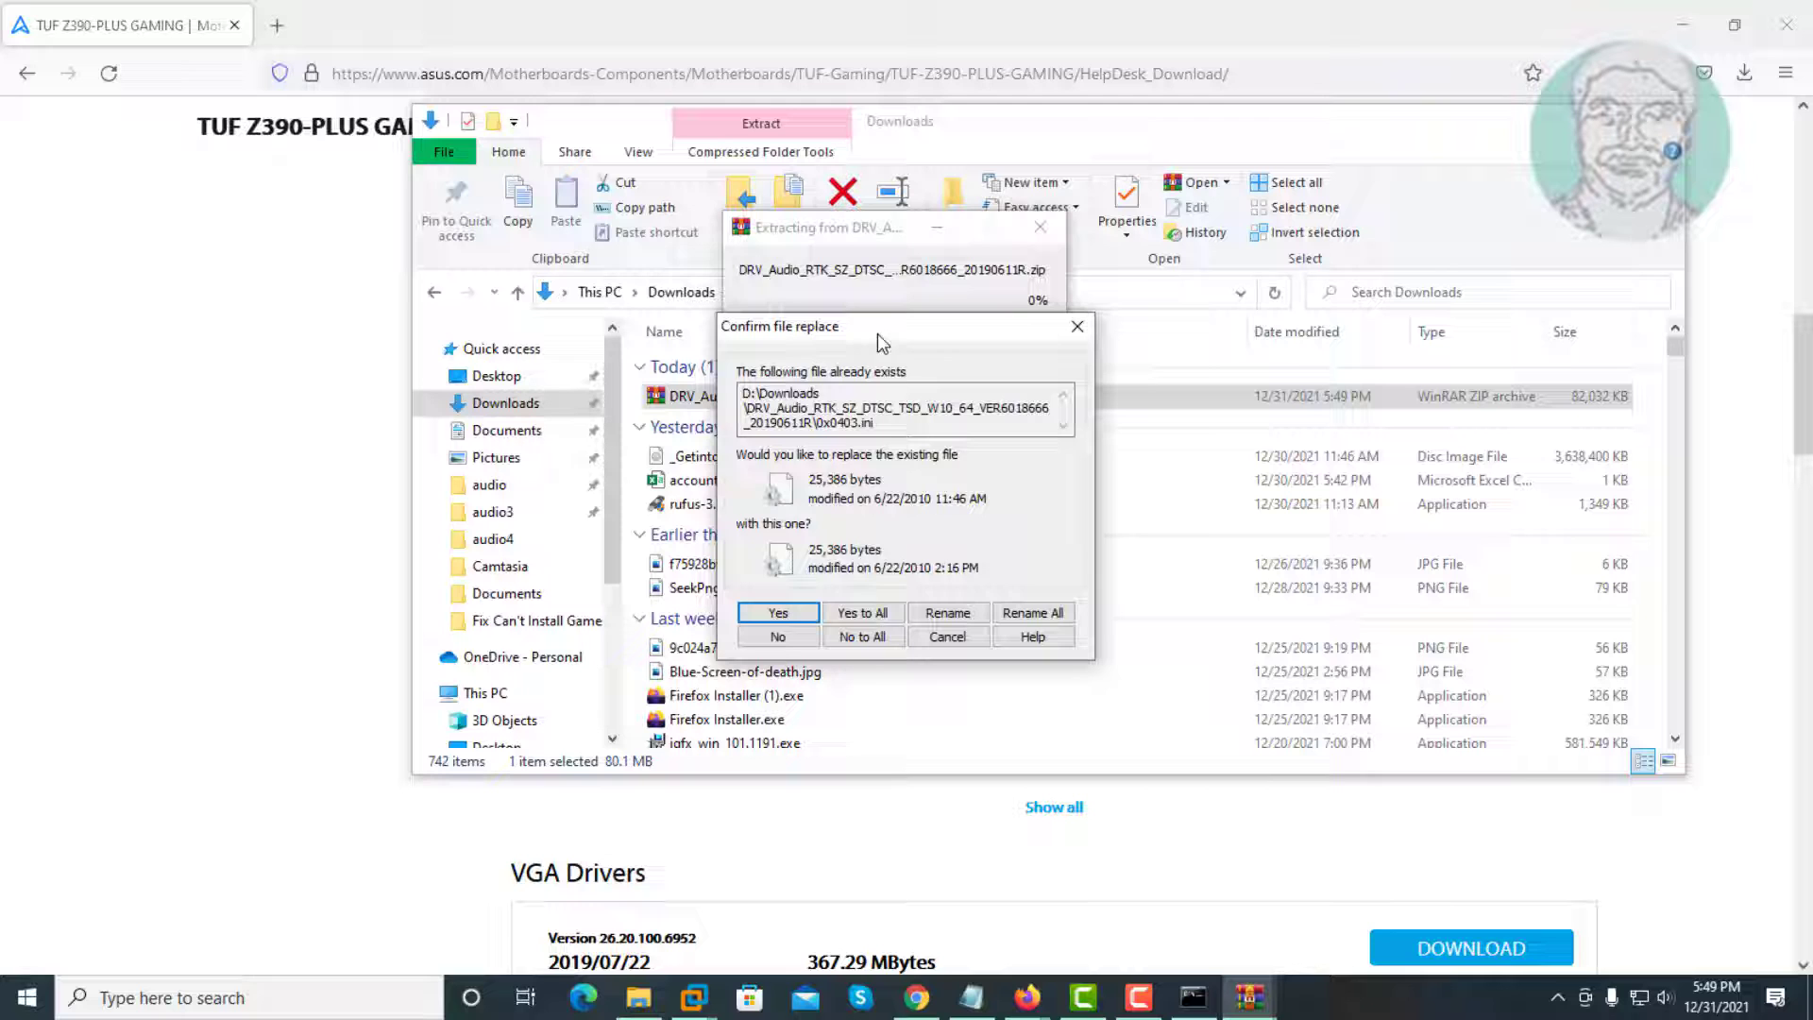
{"action": "left_click", "coordinate": [875, 617]}
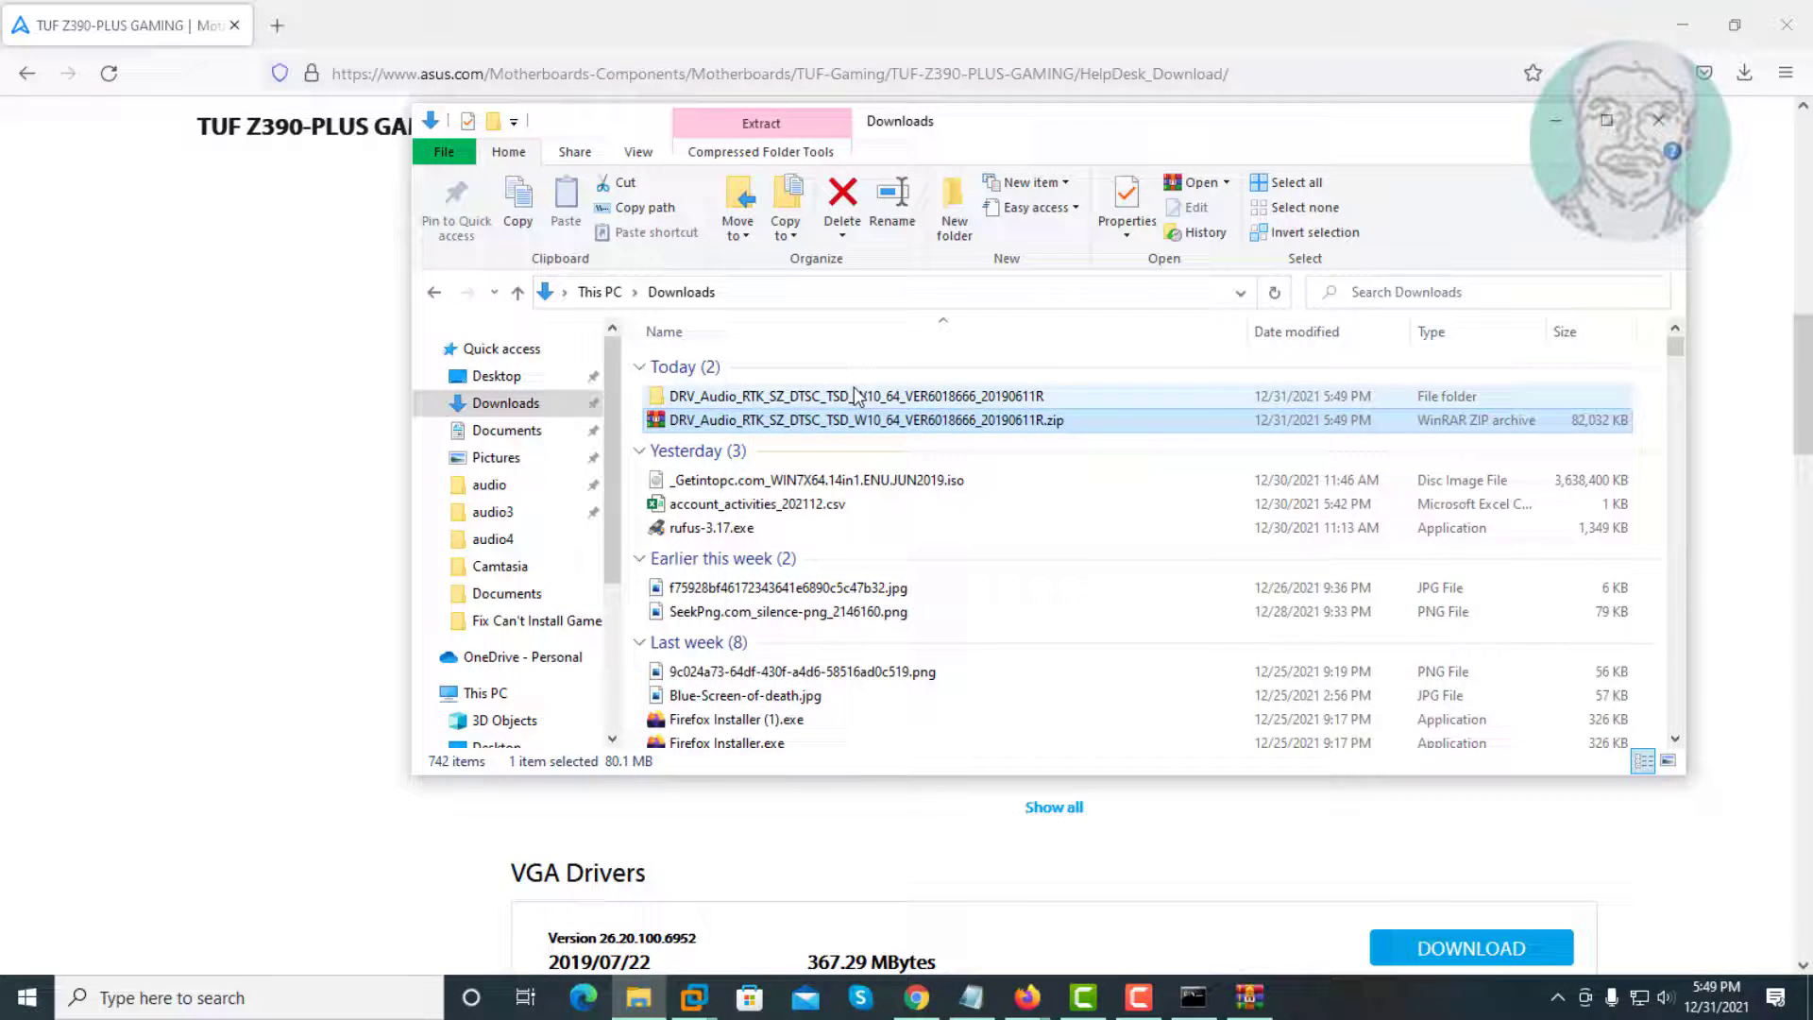
Step: Open the extracted DRV_Audio_RTK_SZ_DTSC_TSD_W10_64_VER6018666_20190611R folder and select Setup.exe
{"action": "double_click", "coordinate": [854, 395]}
{"action": "scroll", "coordinate": [849, 623], "scroll_direction": "down", "scroll_amount": 2}
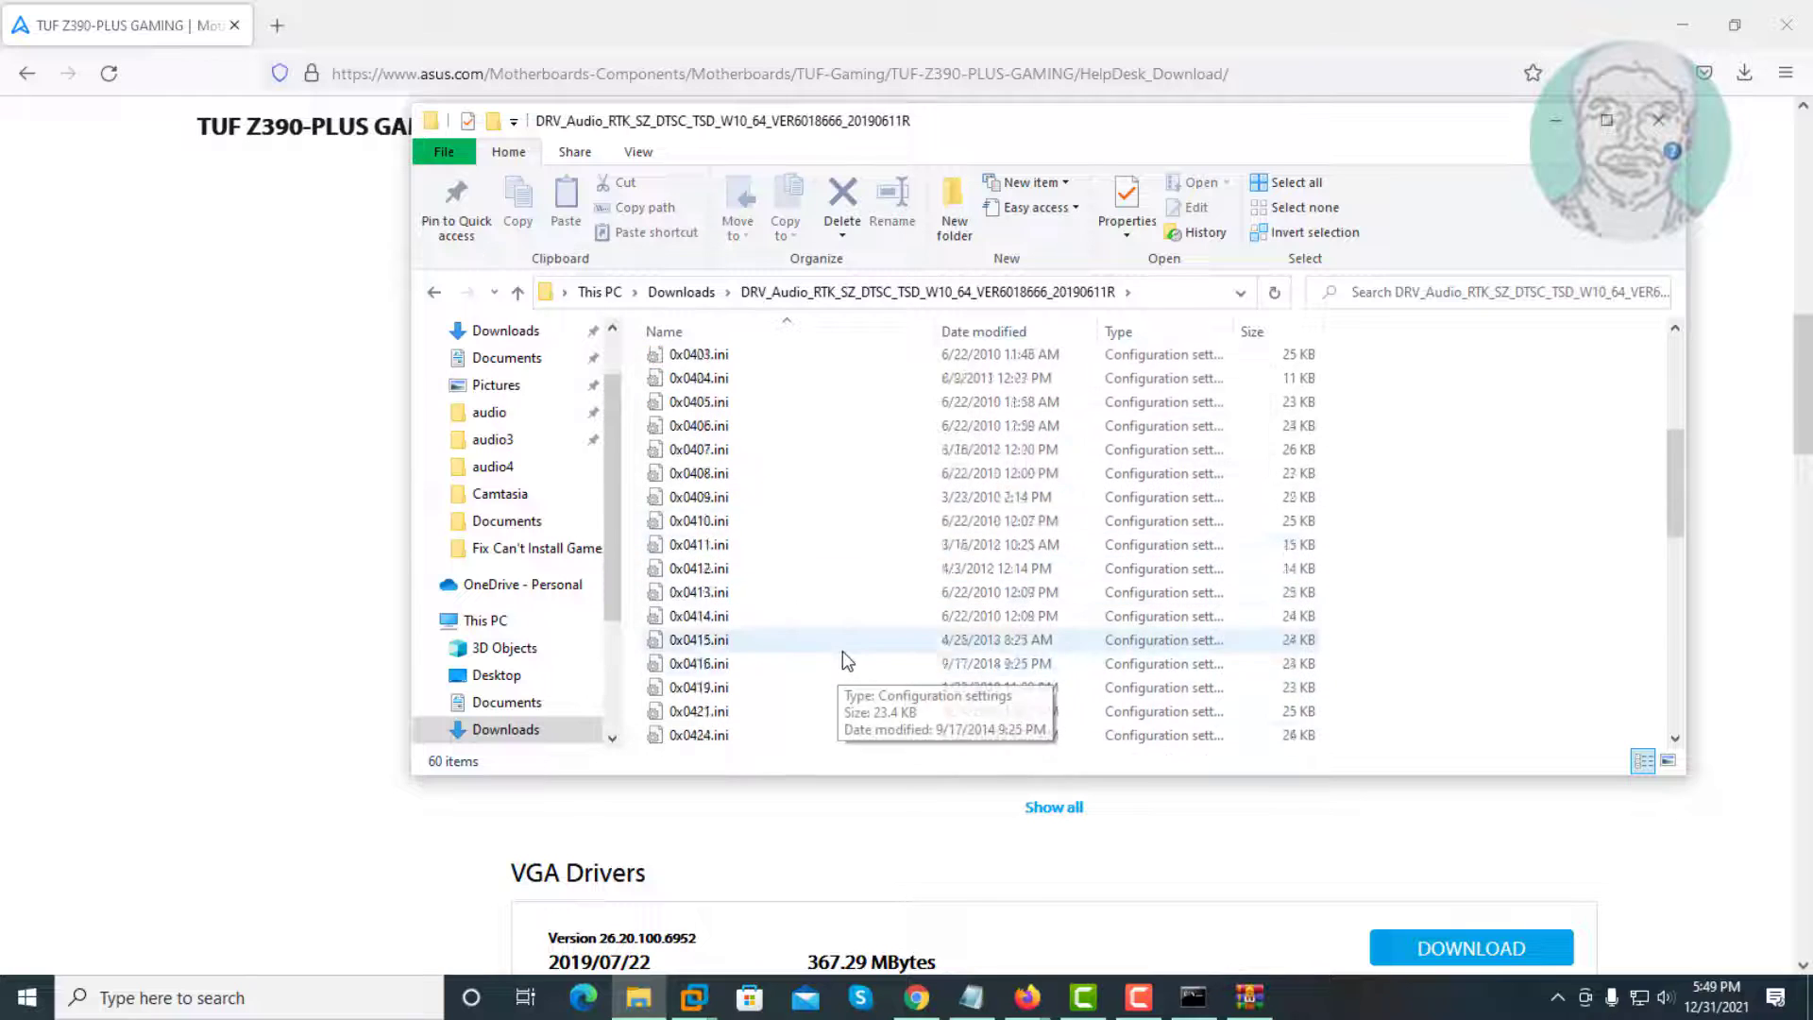
{"action": "scroll", "coordinate": [842, 649], "scroll_direction": "down", "scroll_amount": 10}
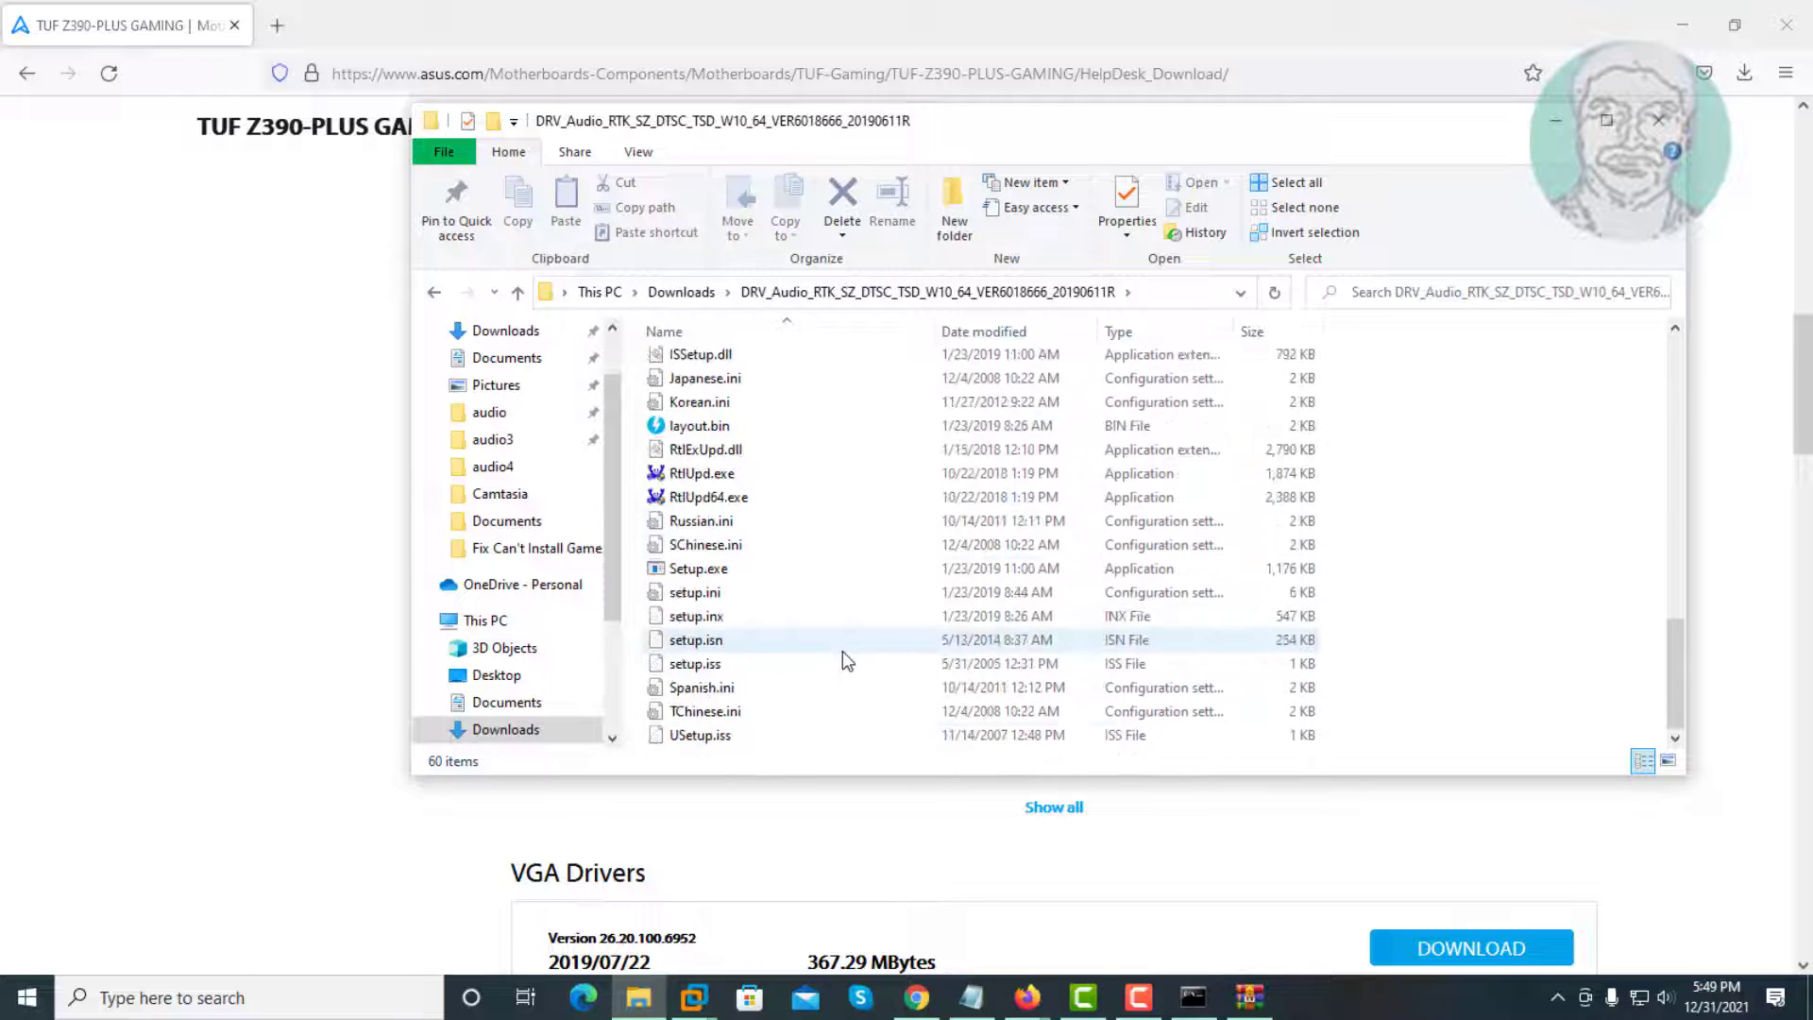
{"action": "left_click", "coordinate": [725, 574]}
Step: Run Setup.exe and step through the Realtek wizard to uninstall the current audio driver
{"action": "double_click", "coordinate": [722, 569]}
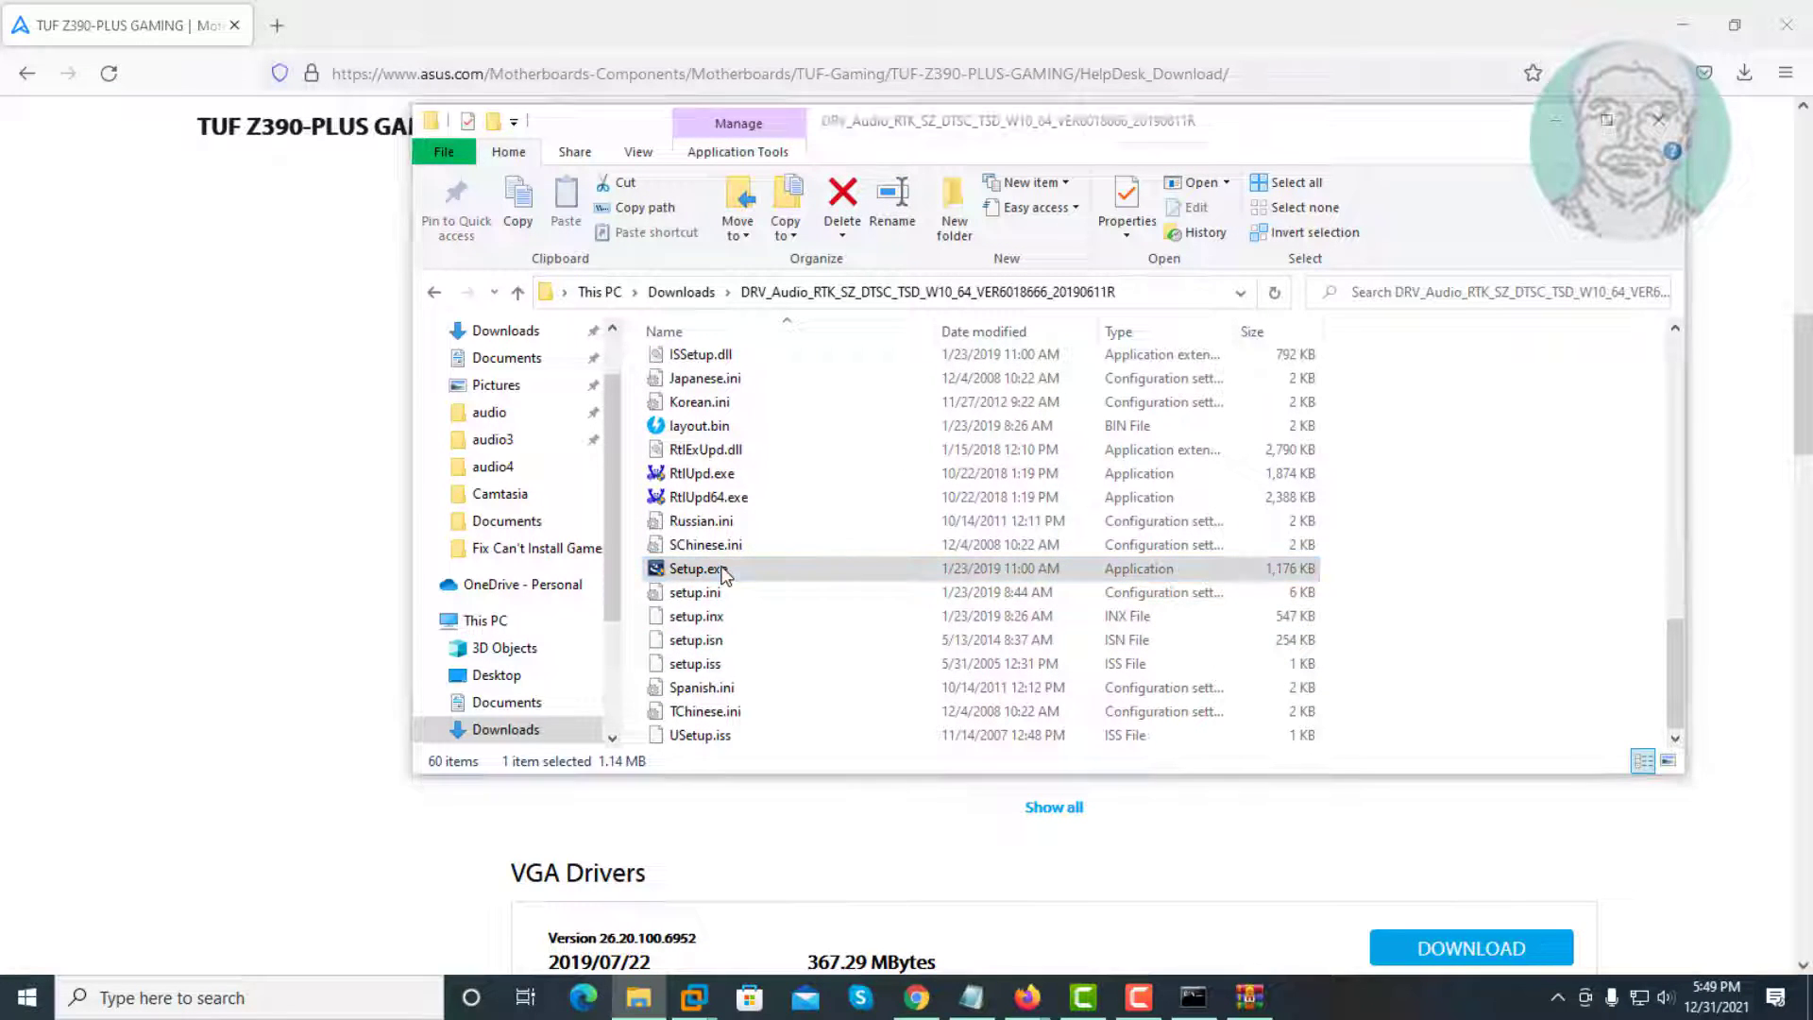
{"action": "left_click", "coordinate": [1659, 120]}
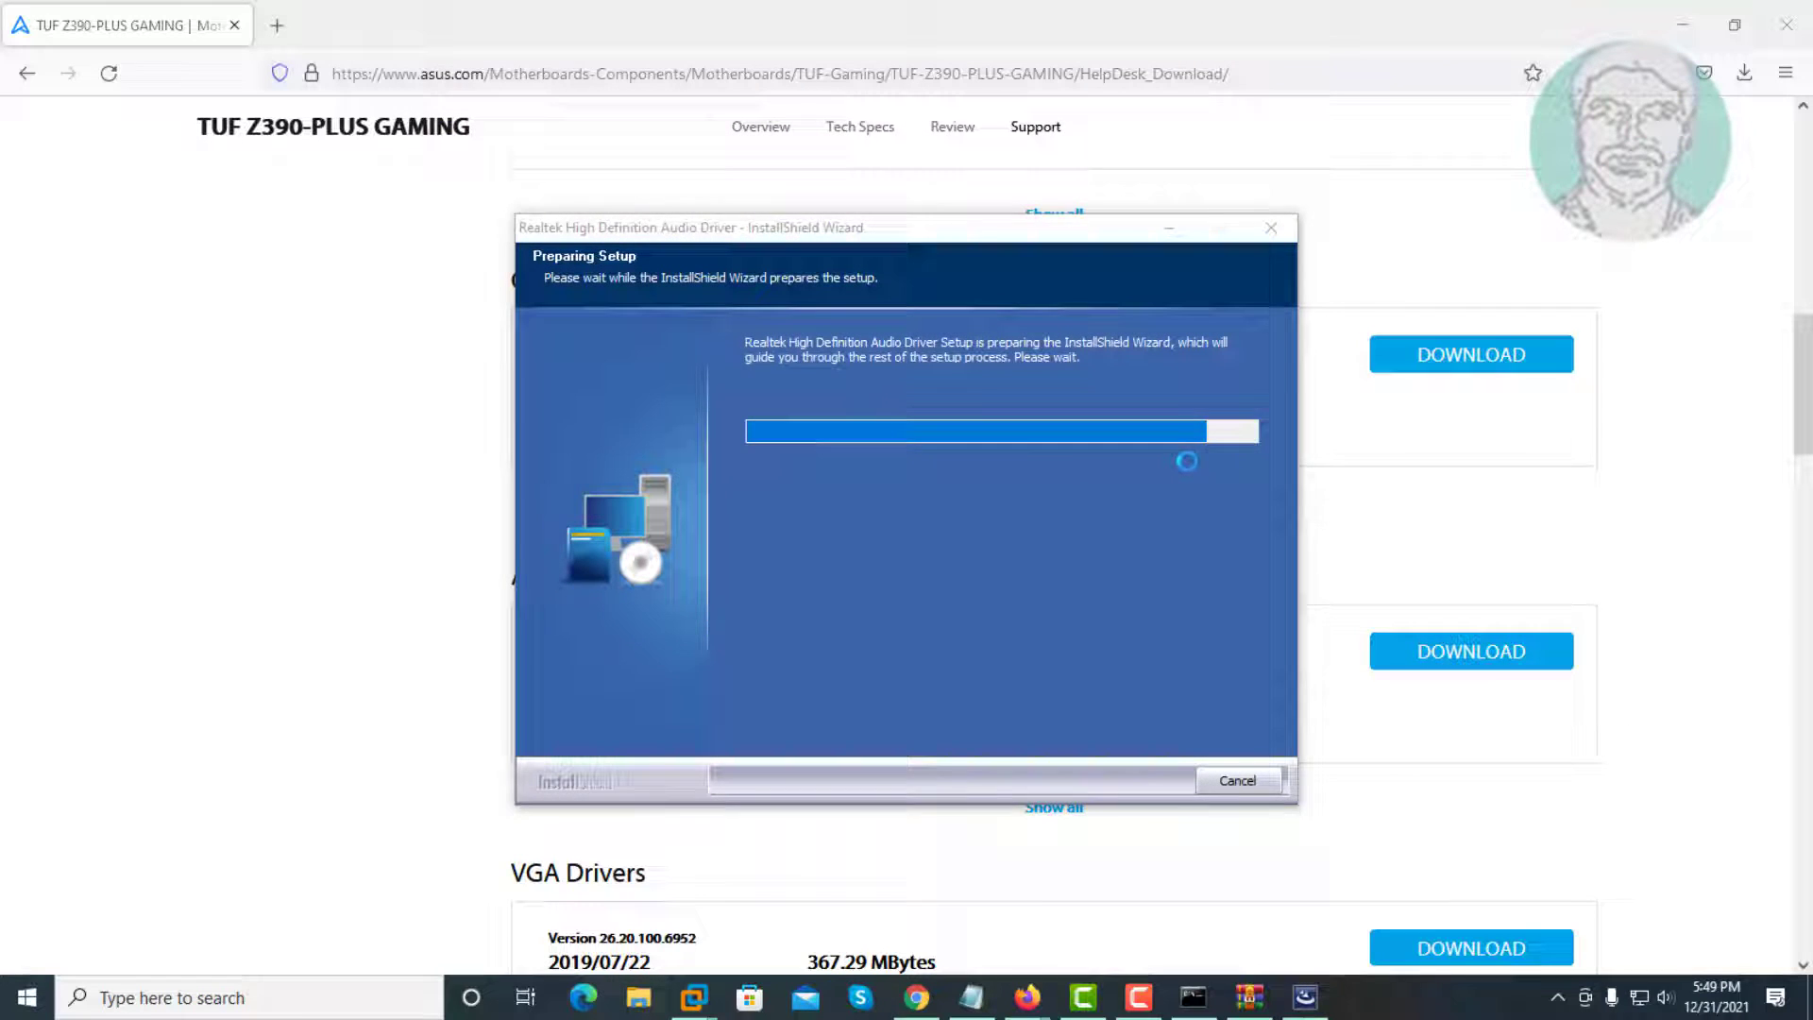
{"action": "left_click", "coordinate": [1686, 27]}
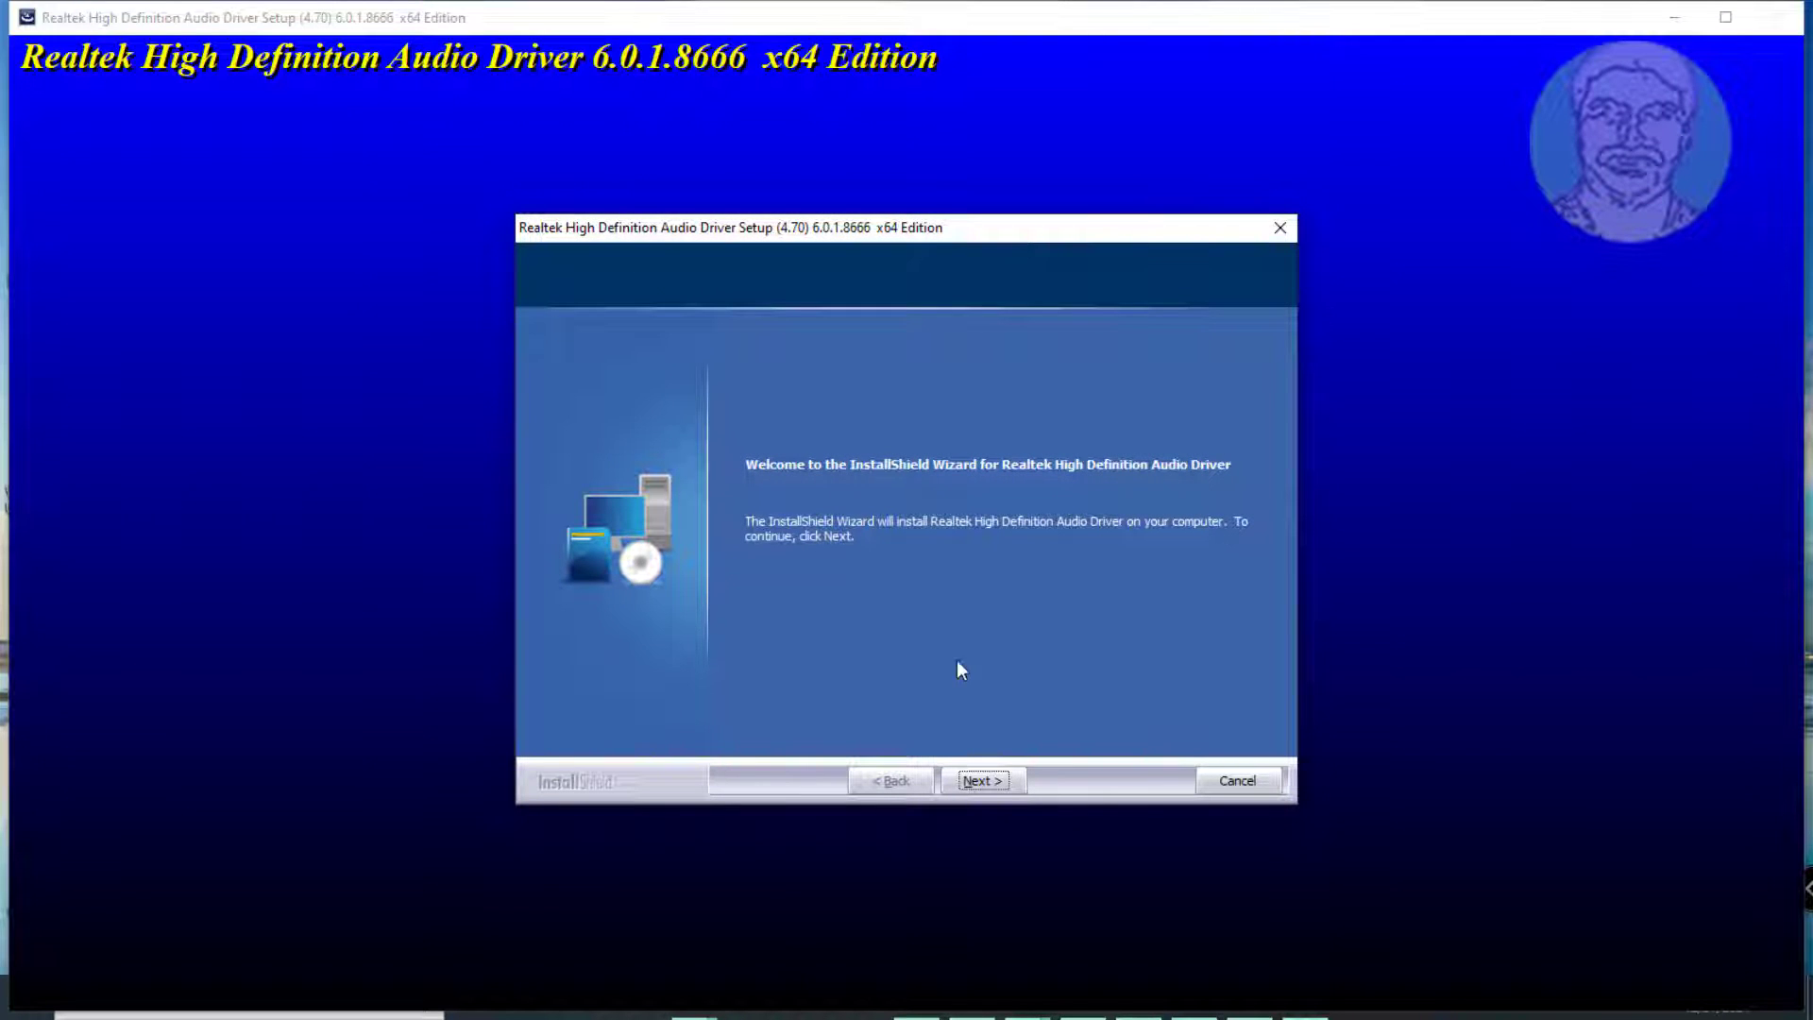
{"action": "left_click", "coordinate": [986, 785]}
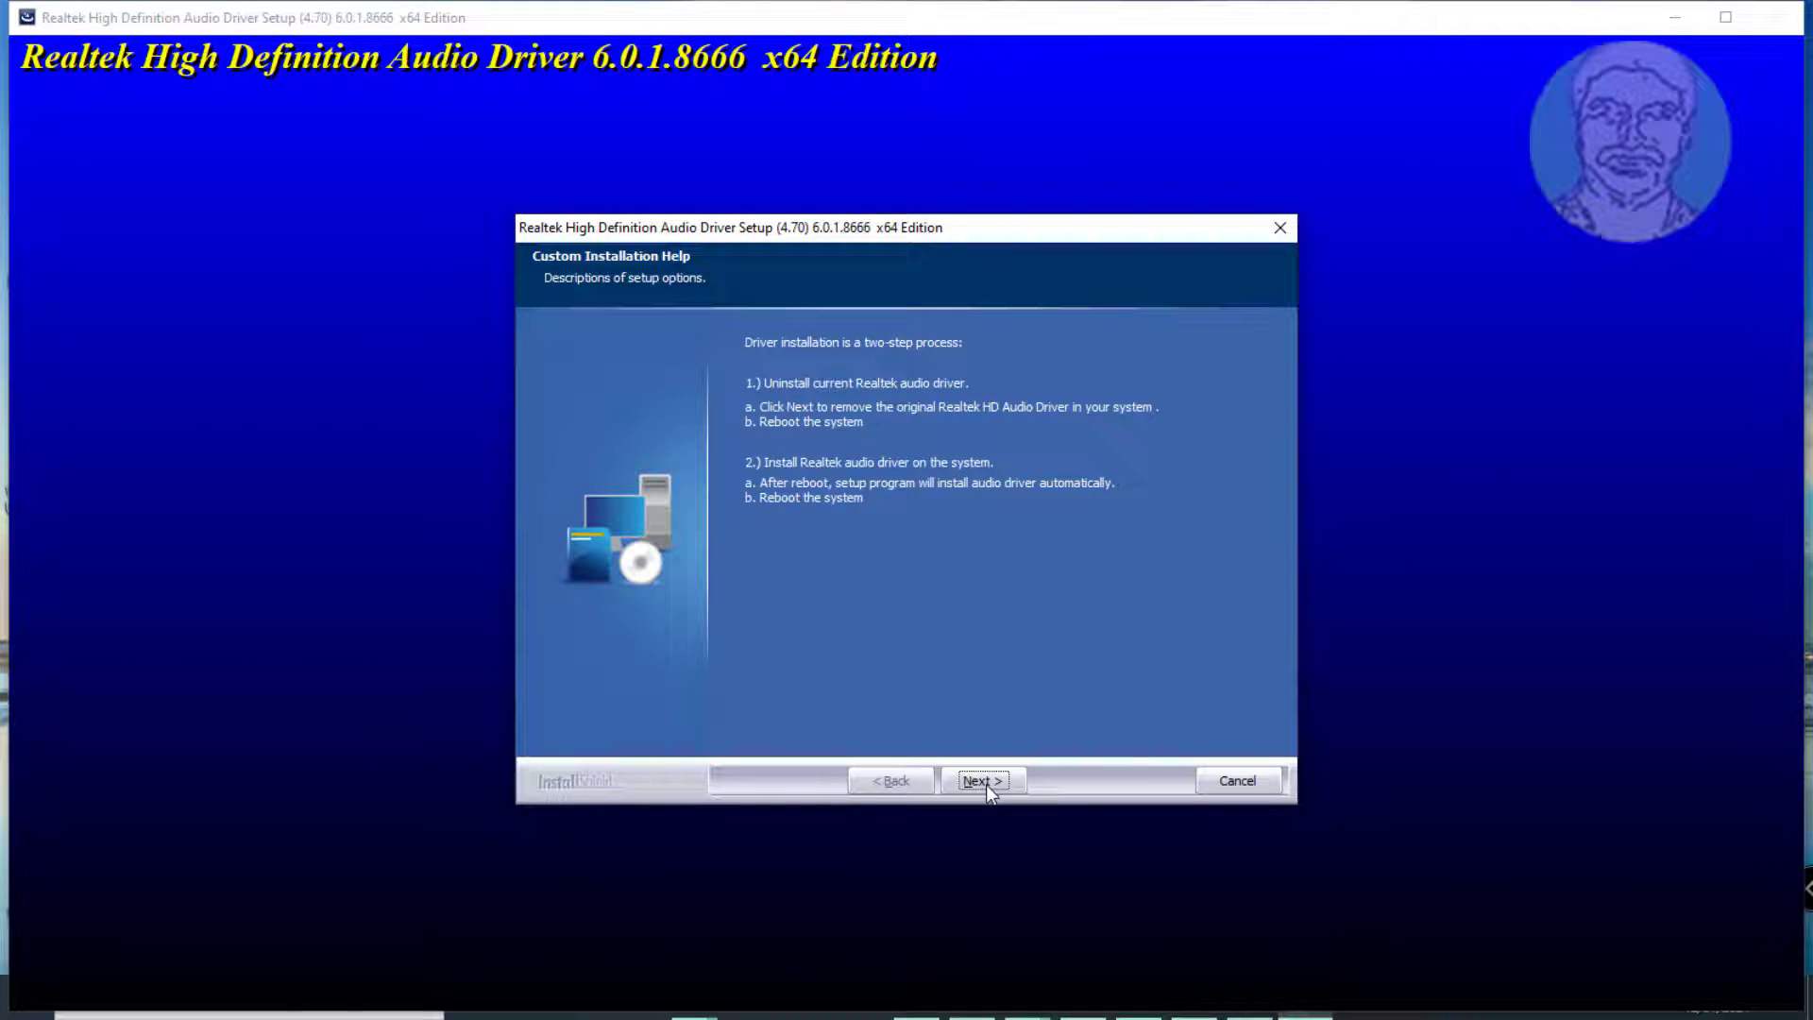
{"action": "left_click", "coordinate": [985, 783]}
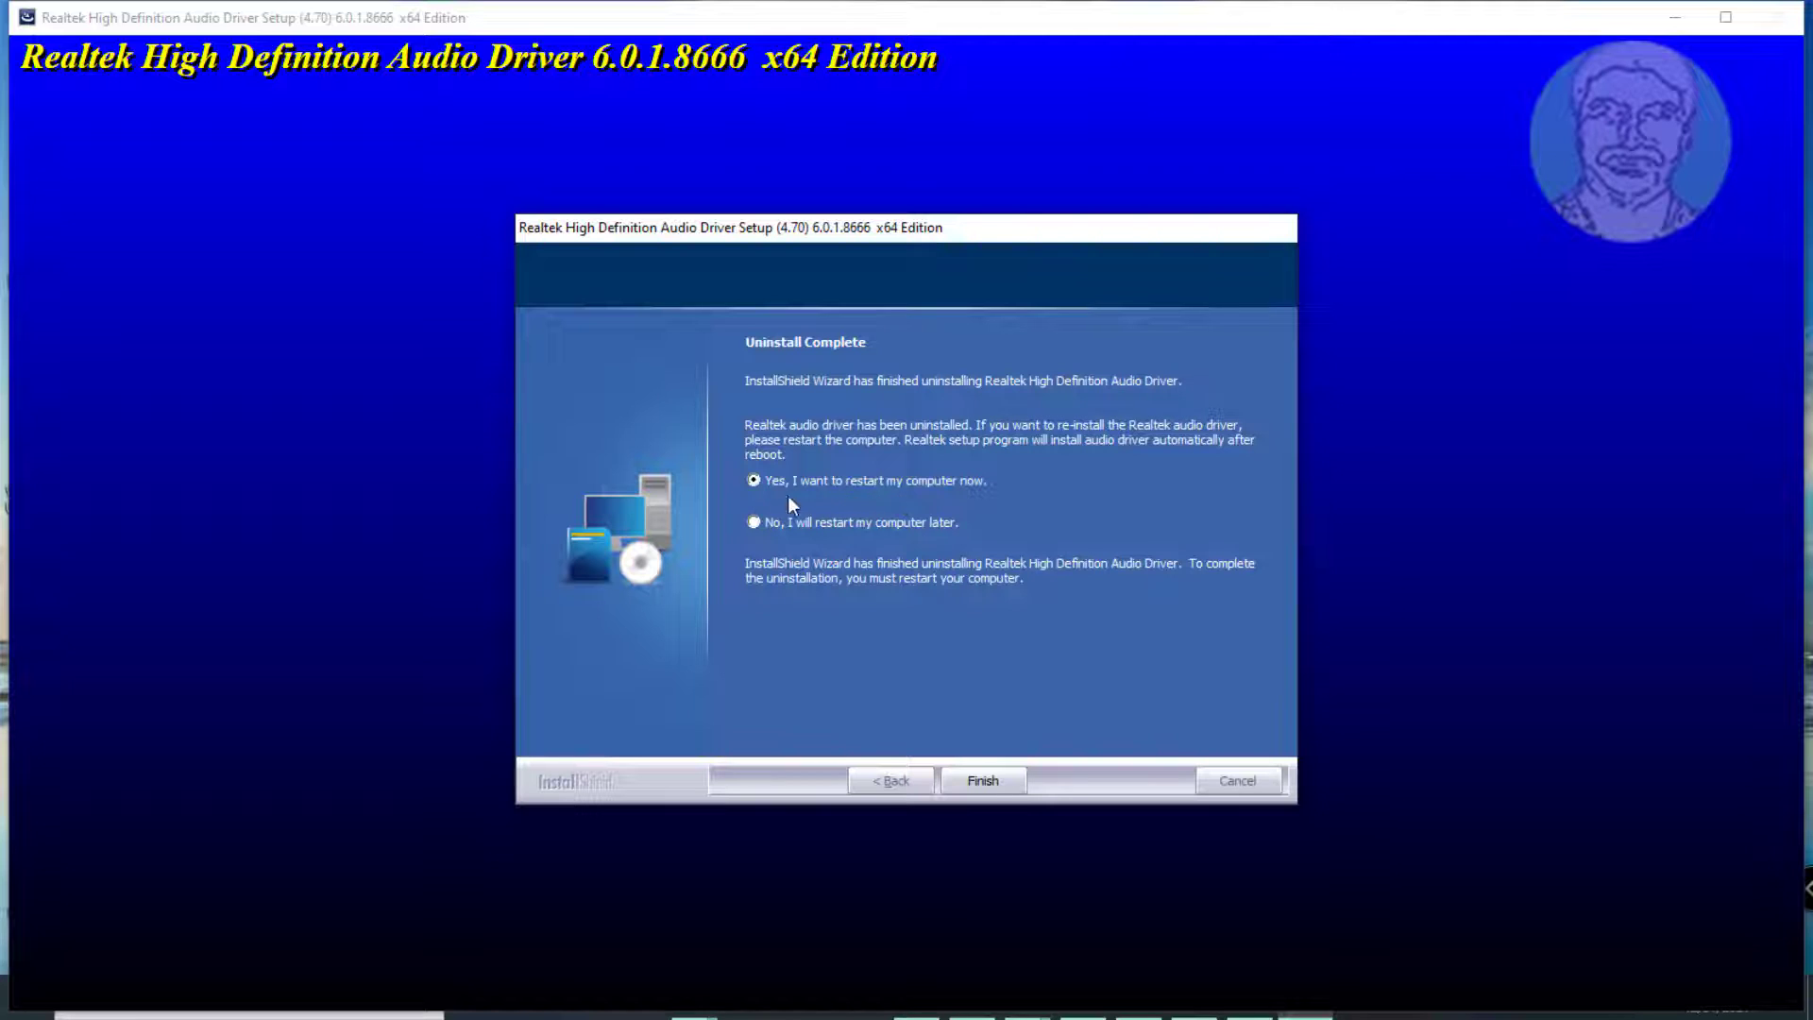
Step: Search Windows for 'realteck Audio Console' and launch the Realtek Audio Console match
{"action": "left_click", "coordinate": [982, 781]}
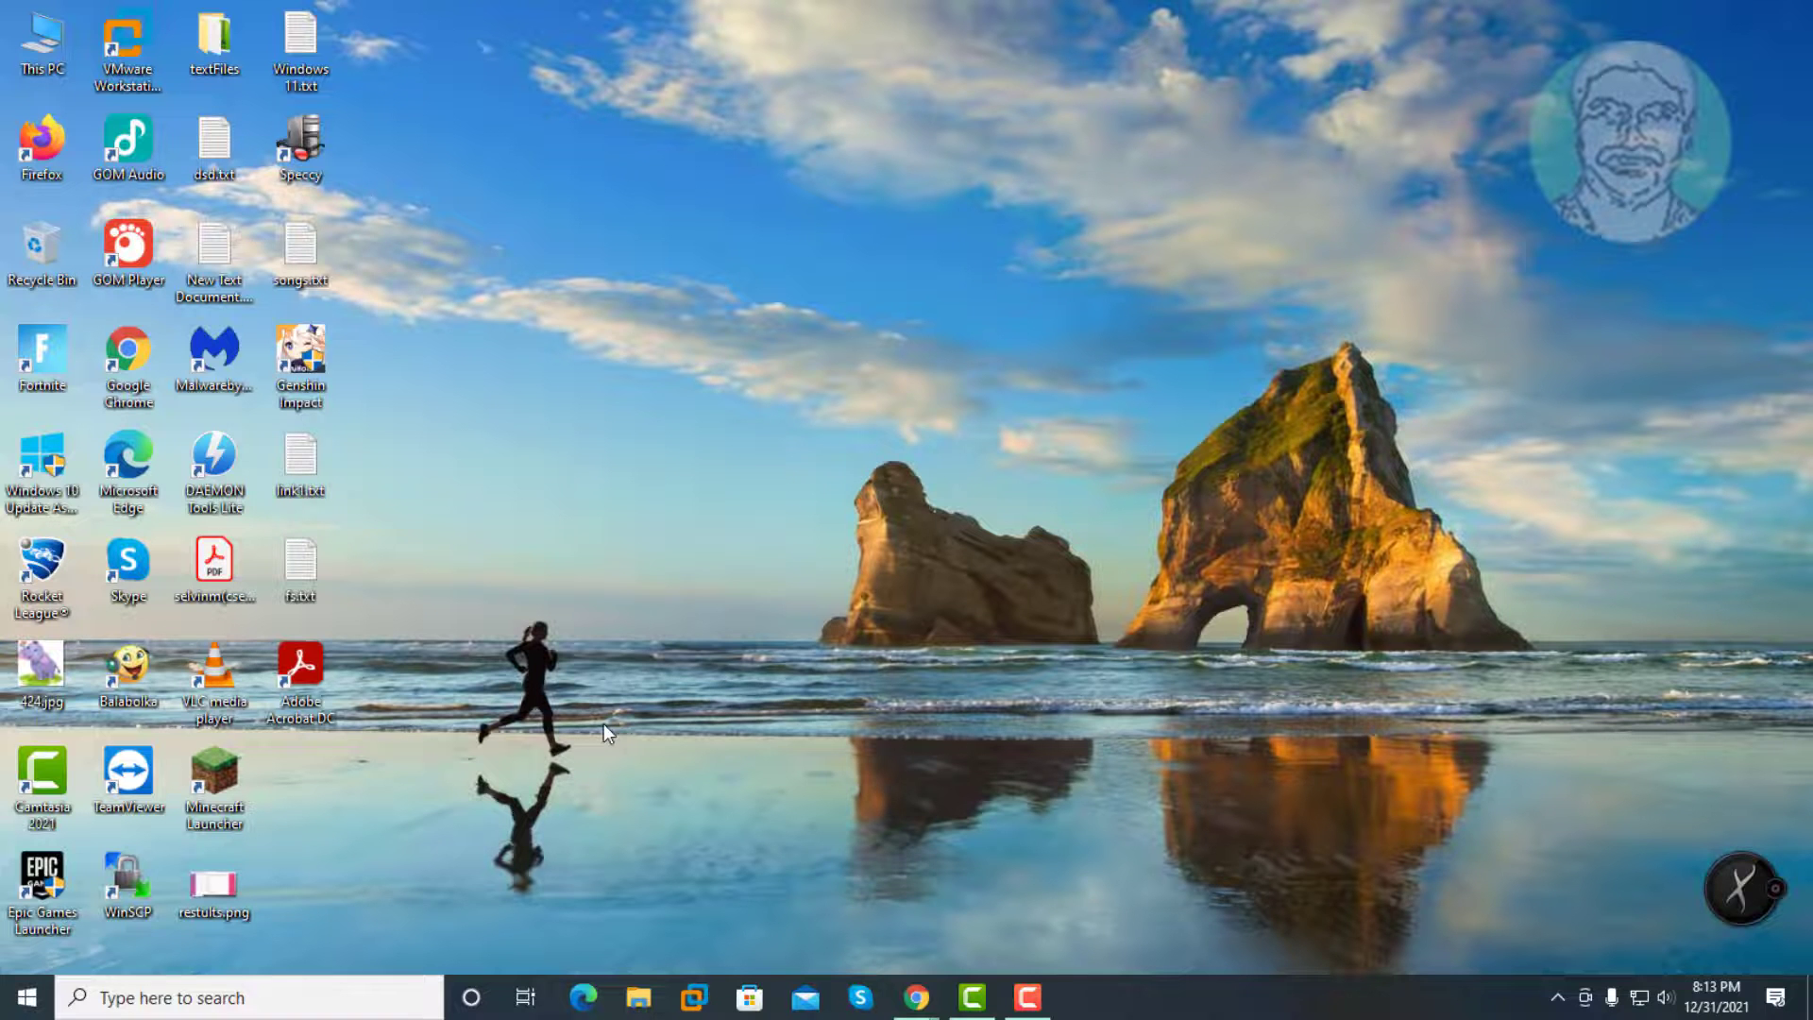
{"action": "left_click", "coordinate": [236, 1001]}
{"action": "type", "text": "re"}
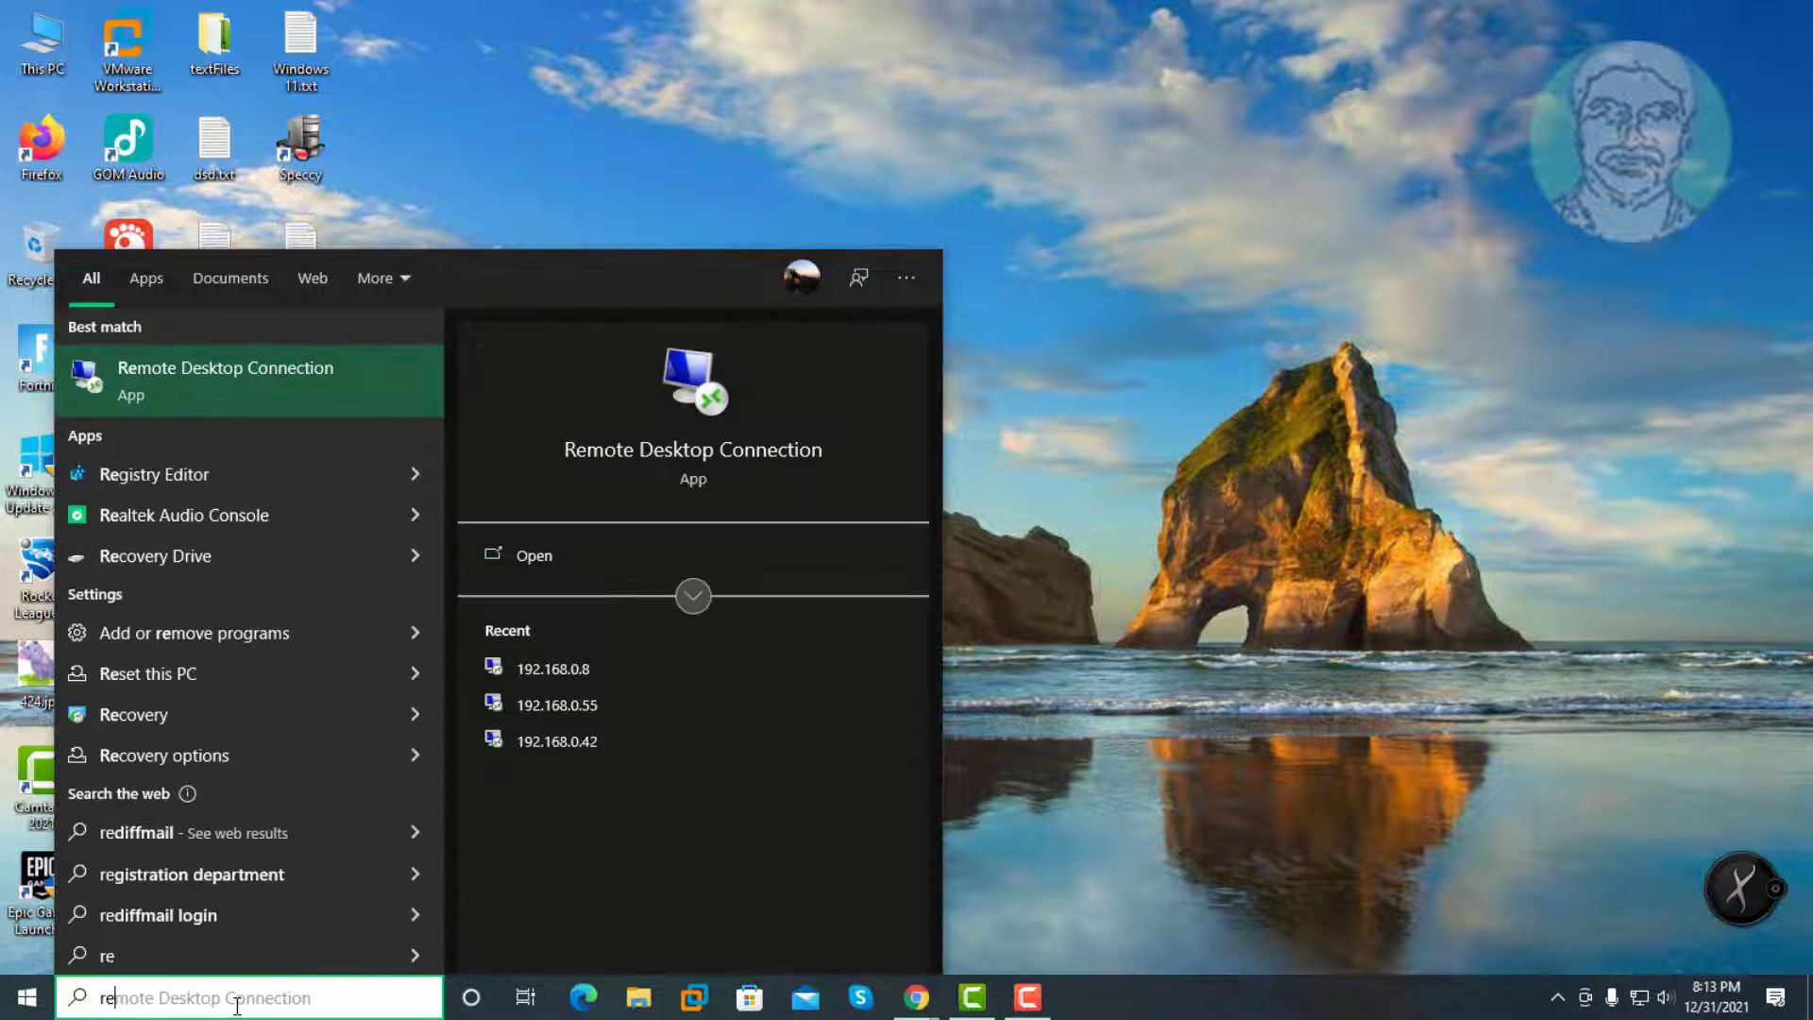
{"action": "type", "text": "alte"}
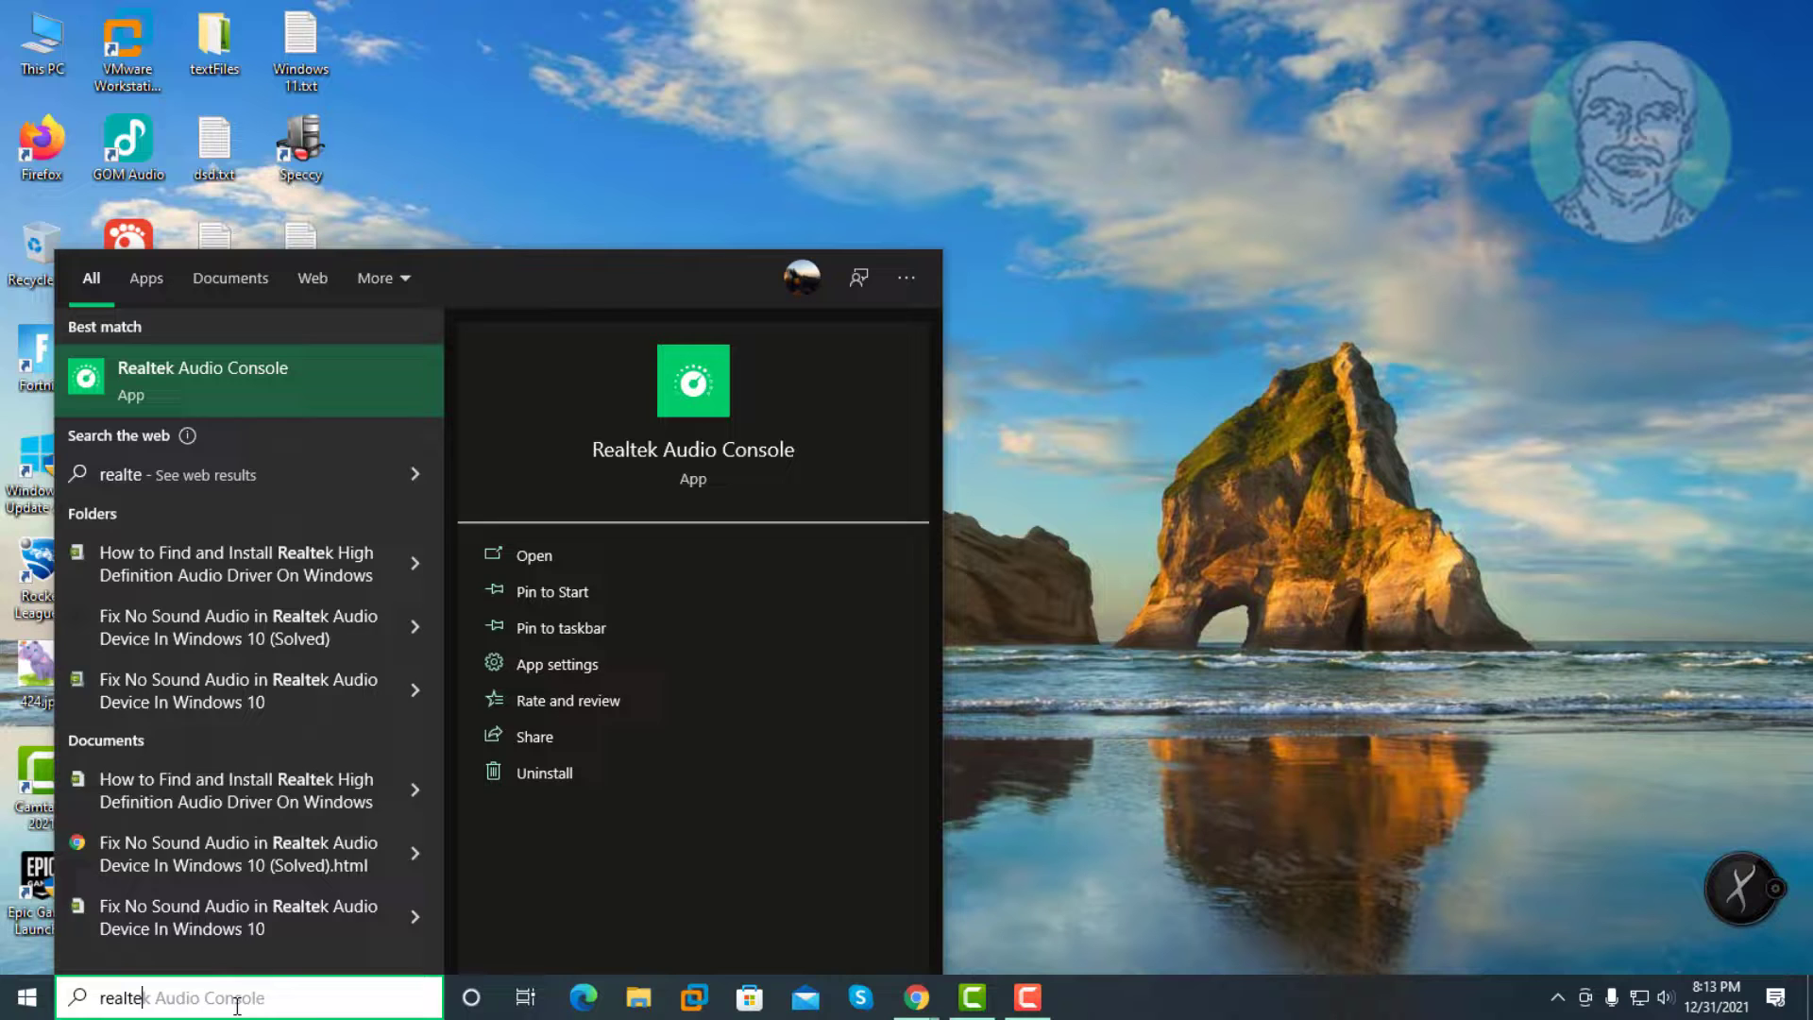
{"action": "type", "text": "ck"}
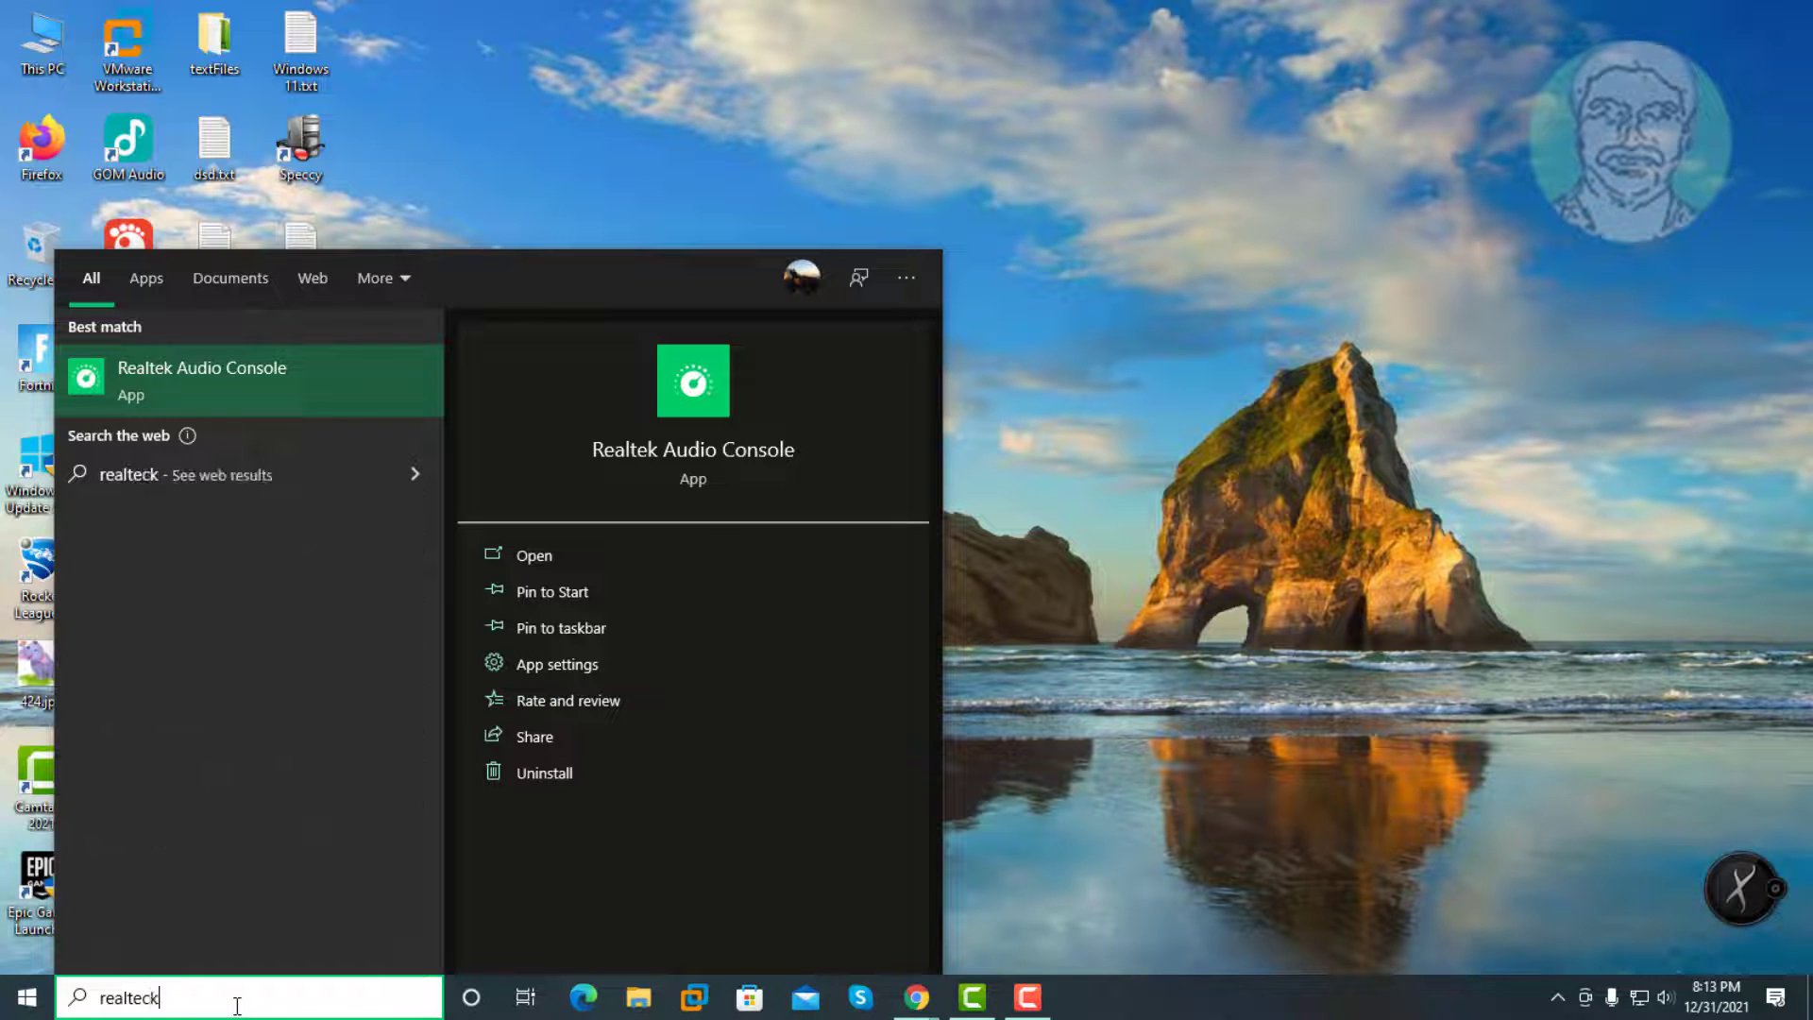
{"action": "type", "text": " Audio C"}
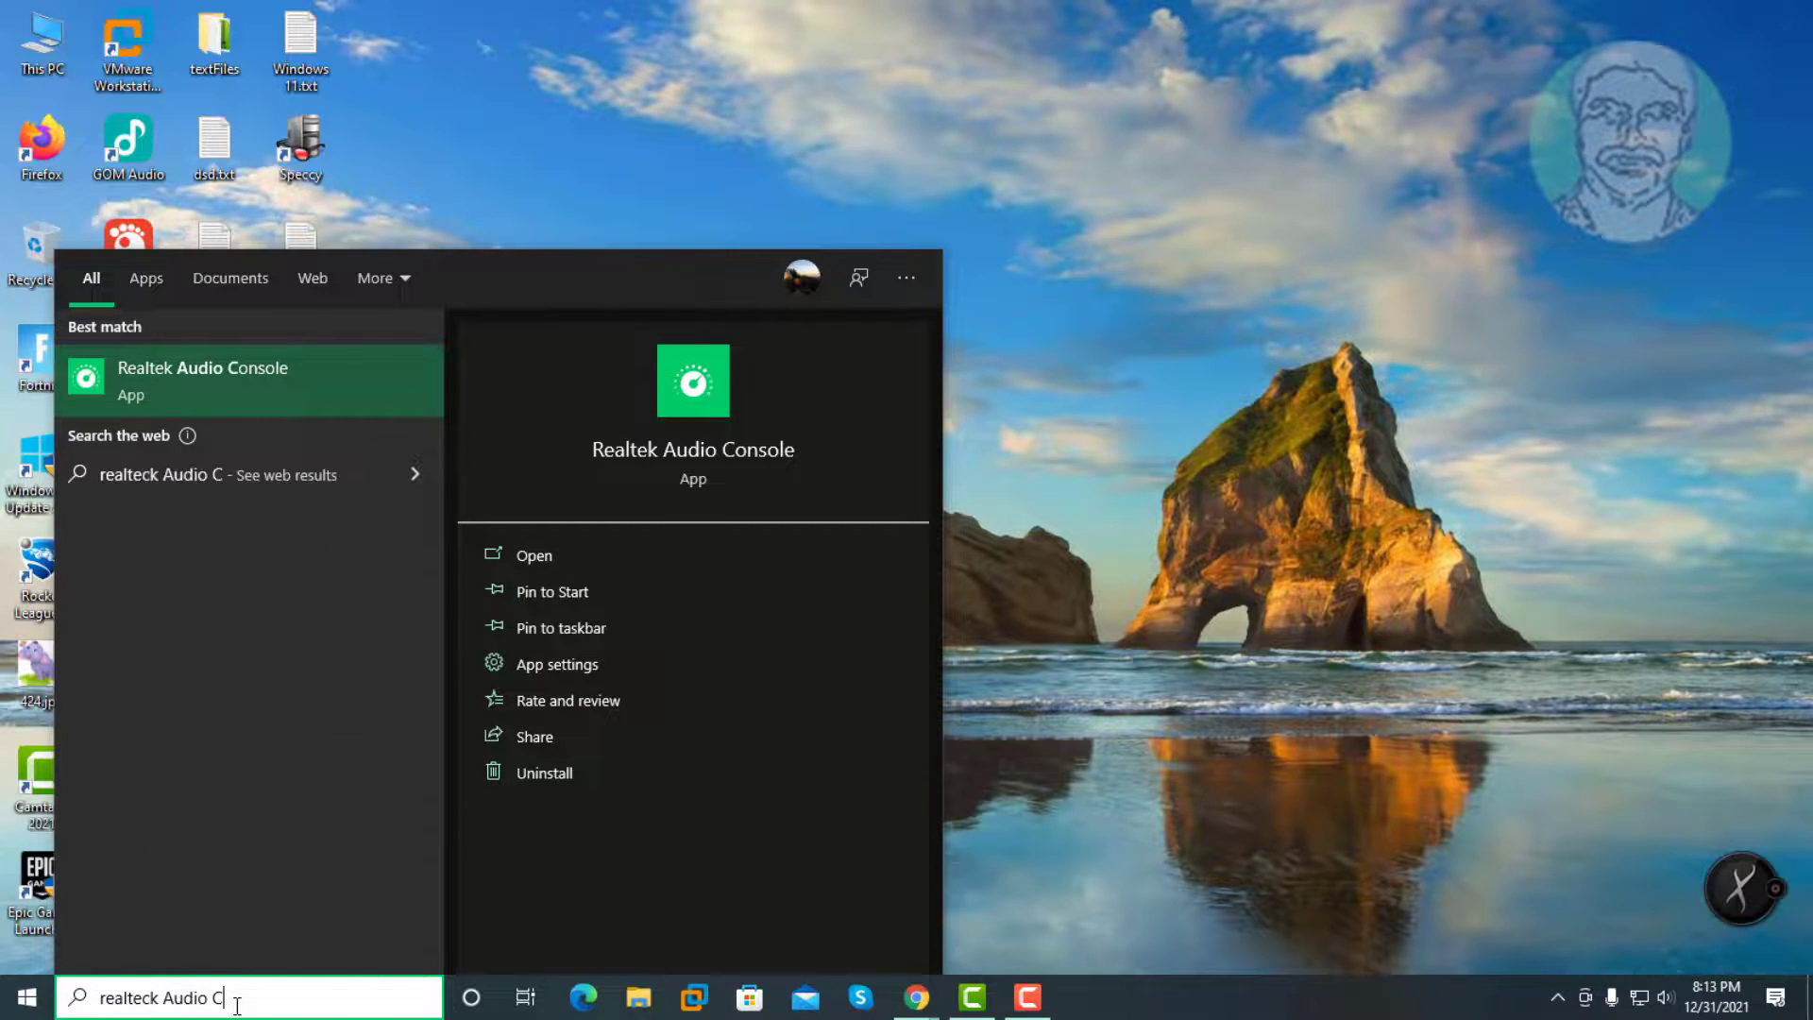
{"action": "type", "text": "onsole"}
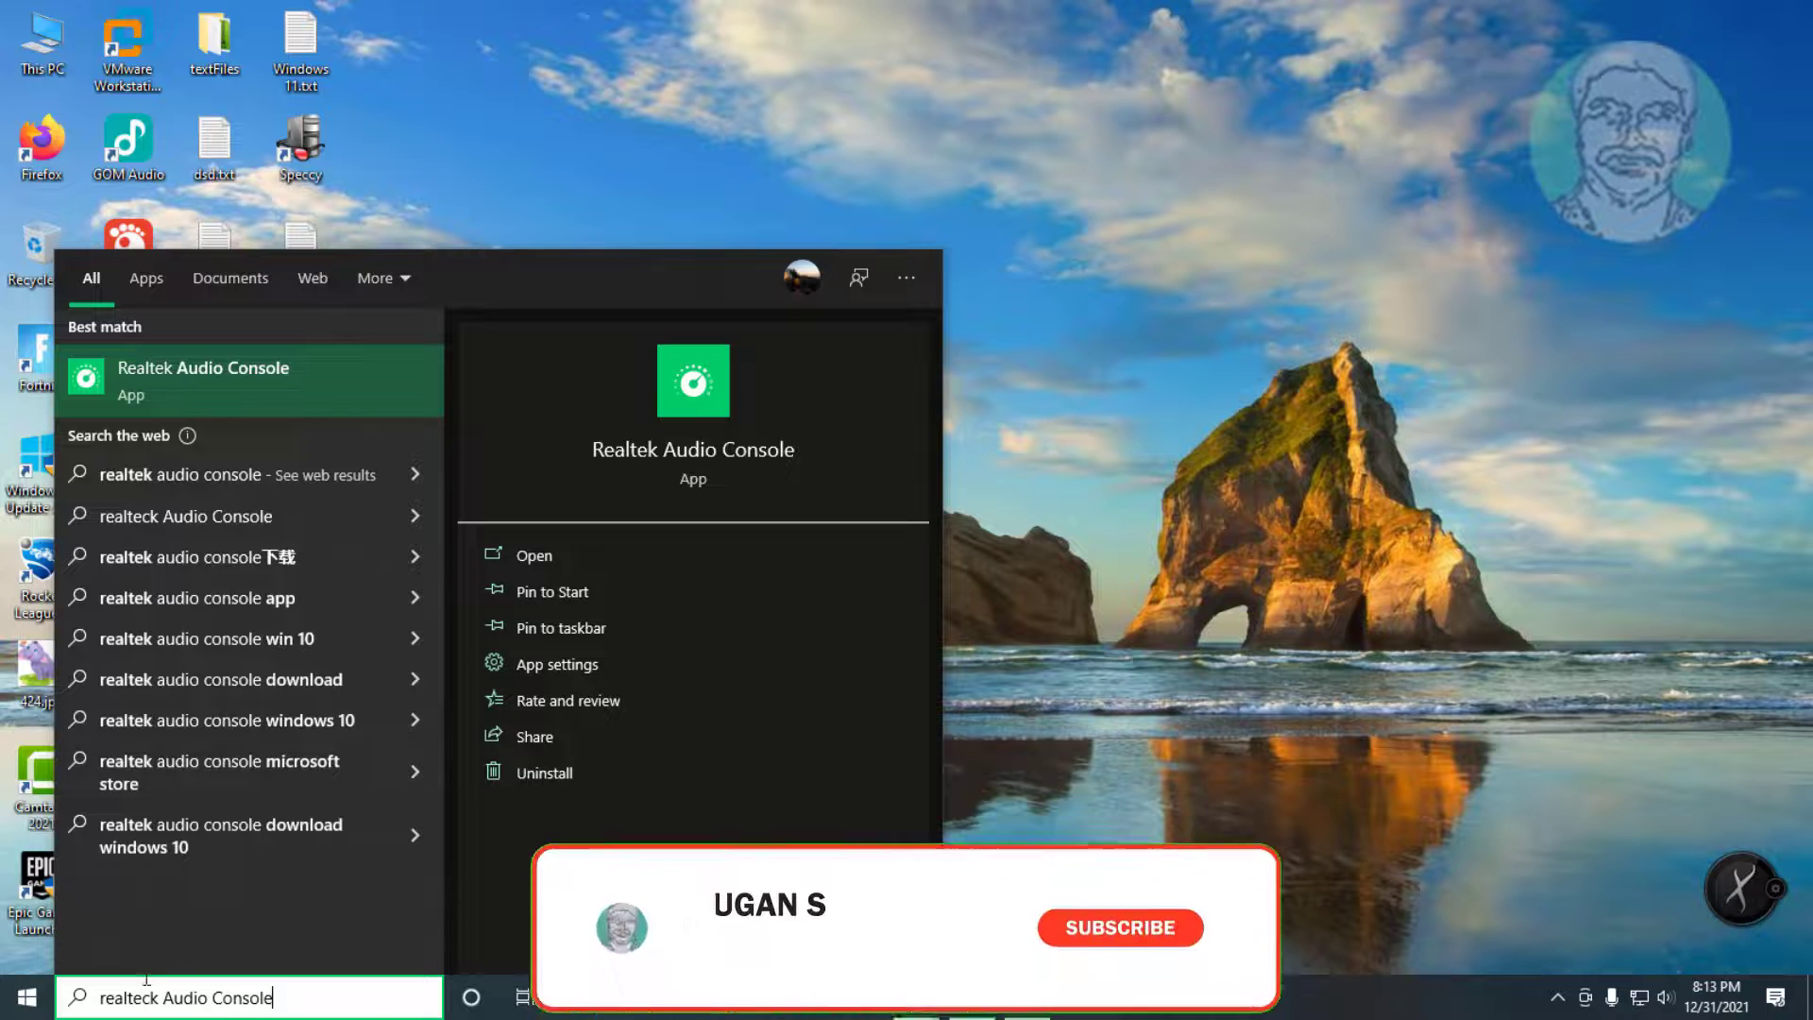
{"action": "left_click", "coordinate": [257, 383]}
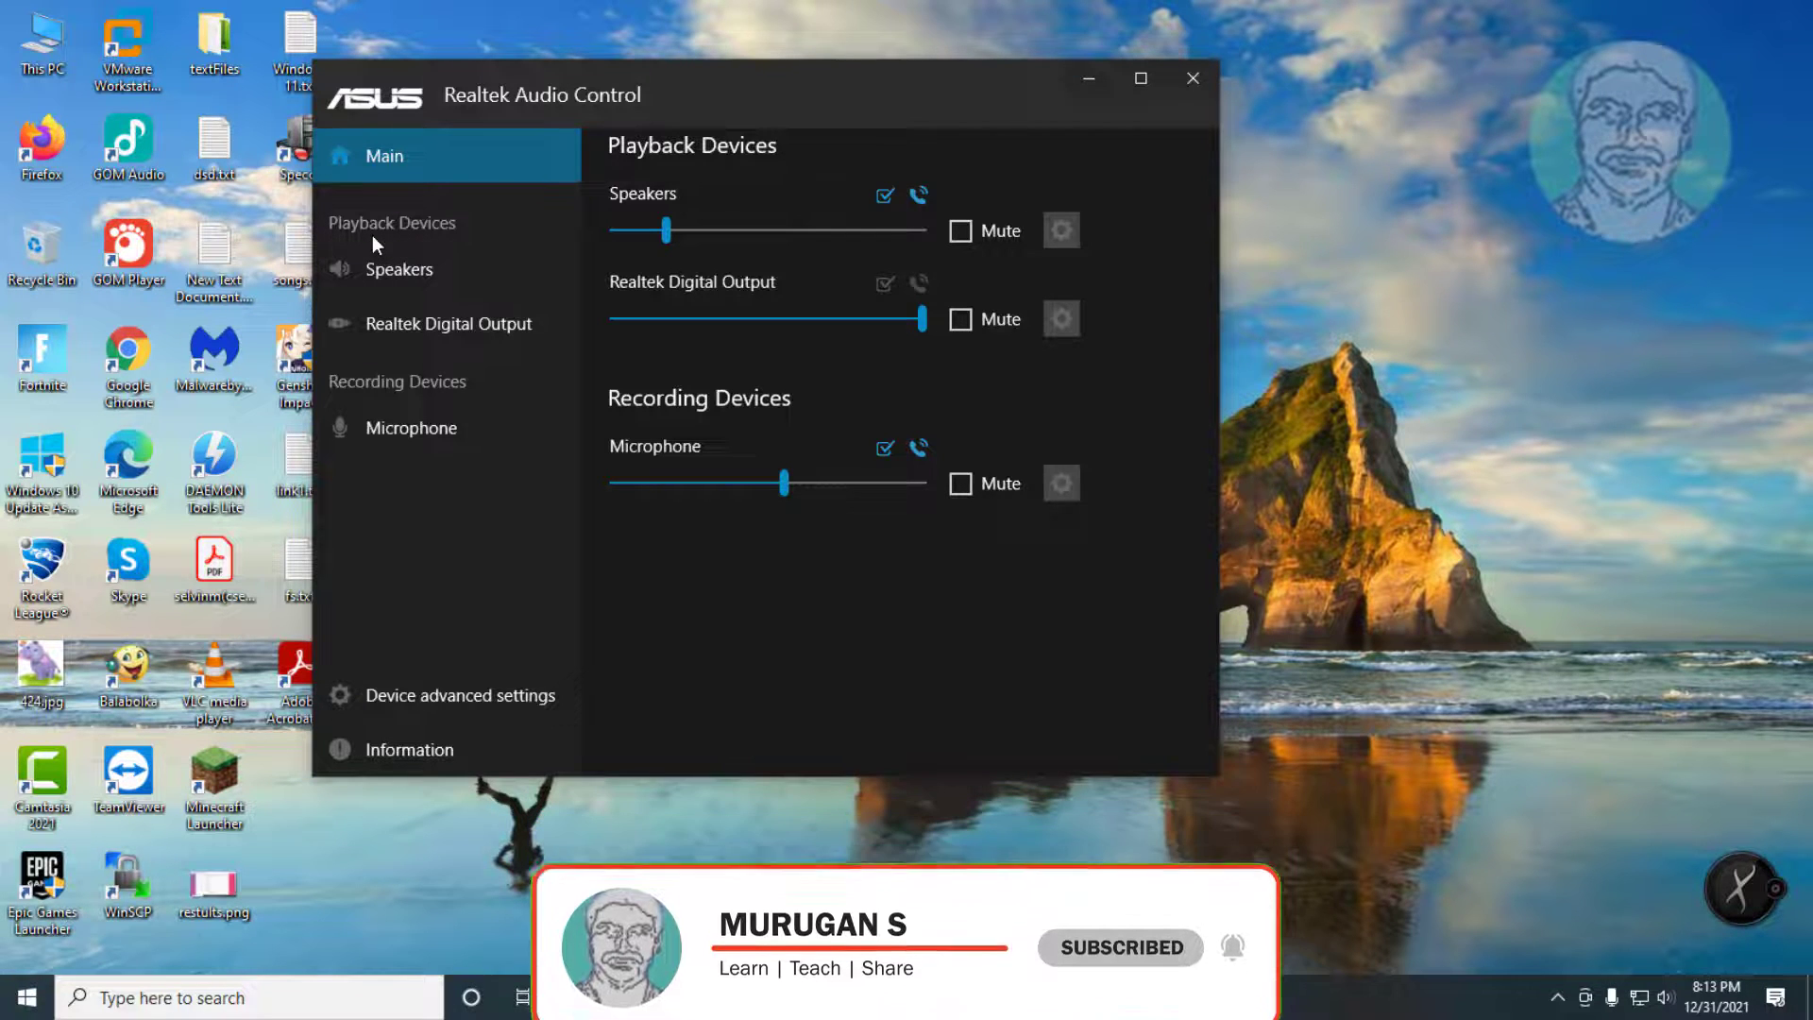
Step: Show Device advanced settings and scroll to the Playback and Recording Device options
{"action": "left_click", "coordinate": [410, 691]}
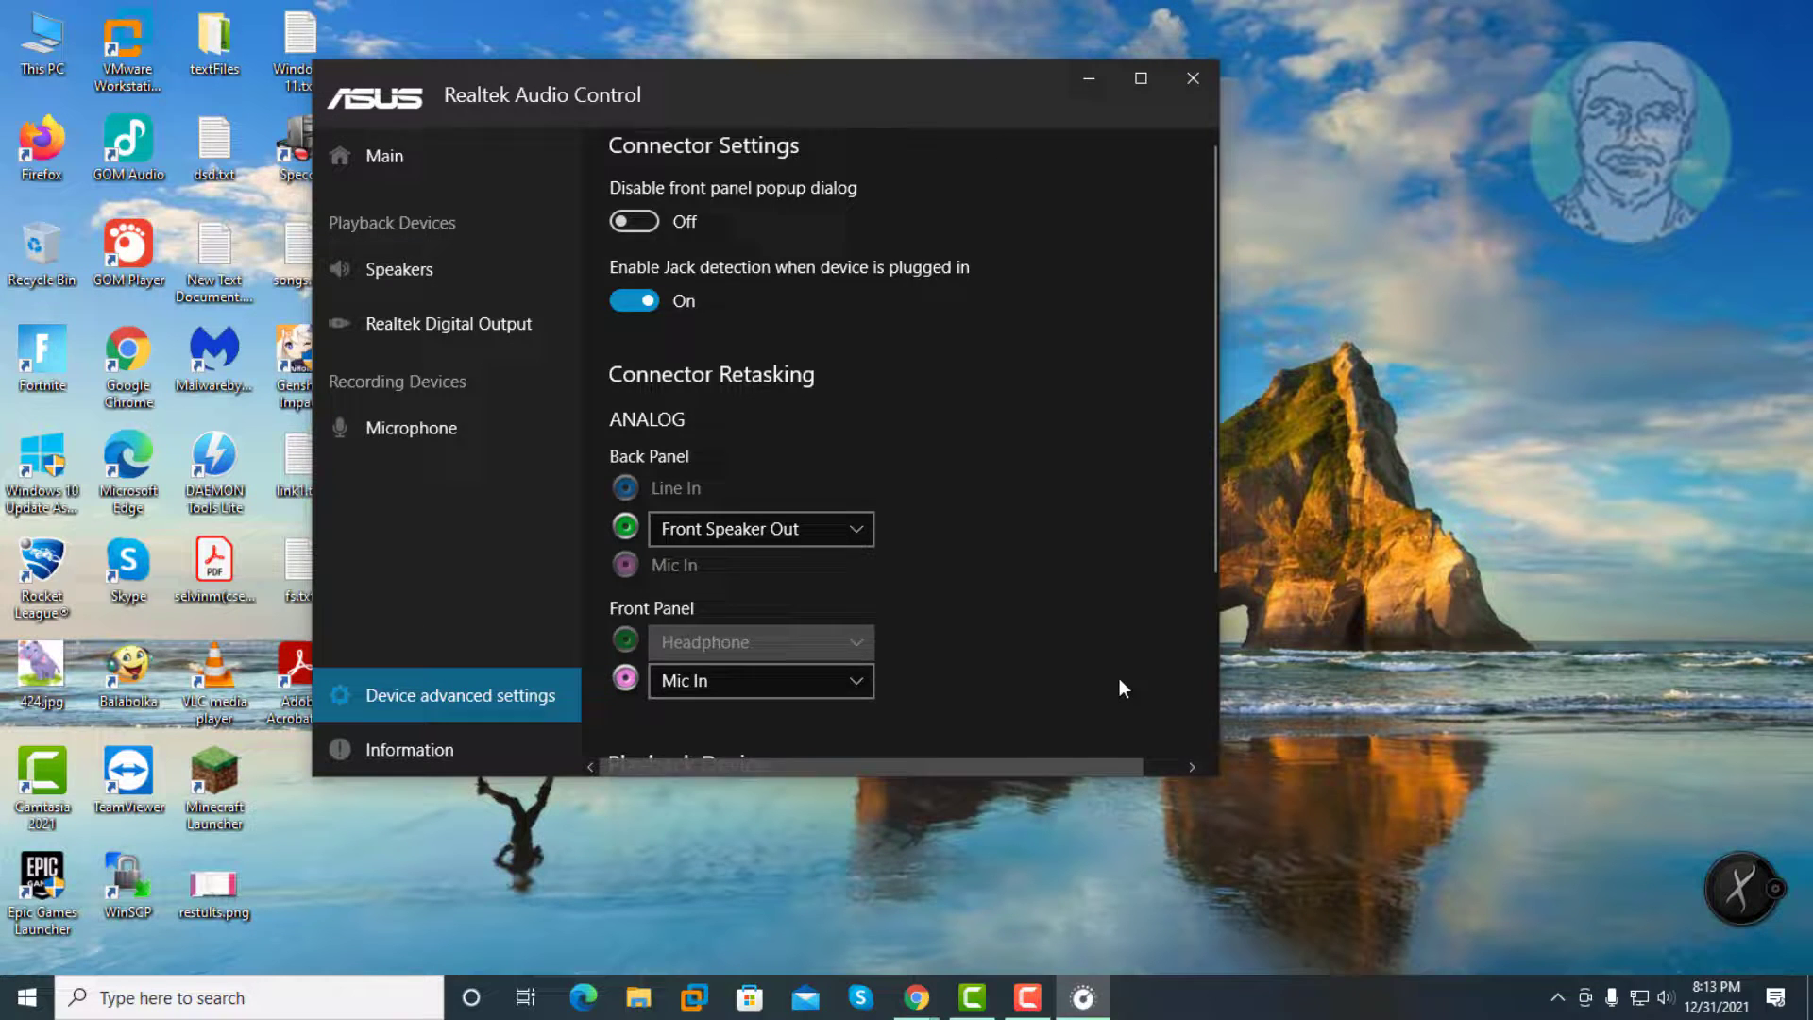
{"action": "scroll", "coordinate": [1119, 678], "scroll_direction": "down", "scroll_amount": 3}
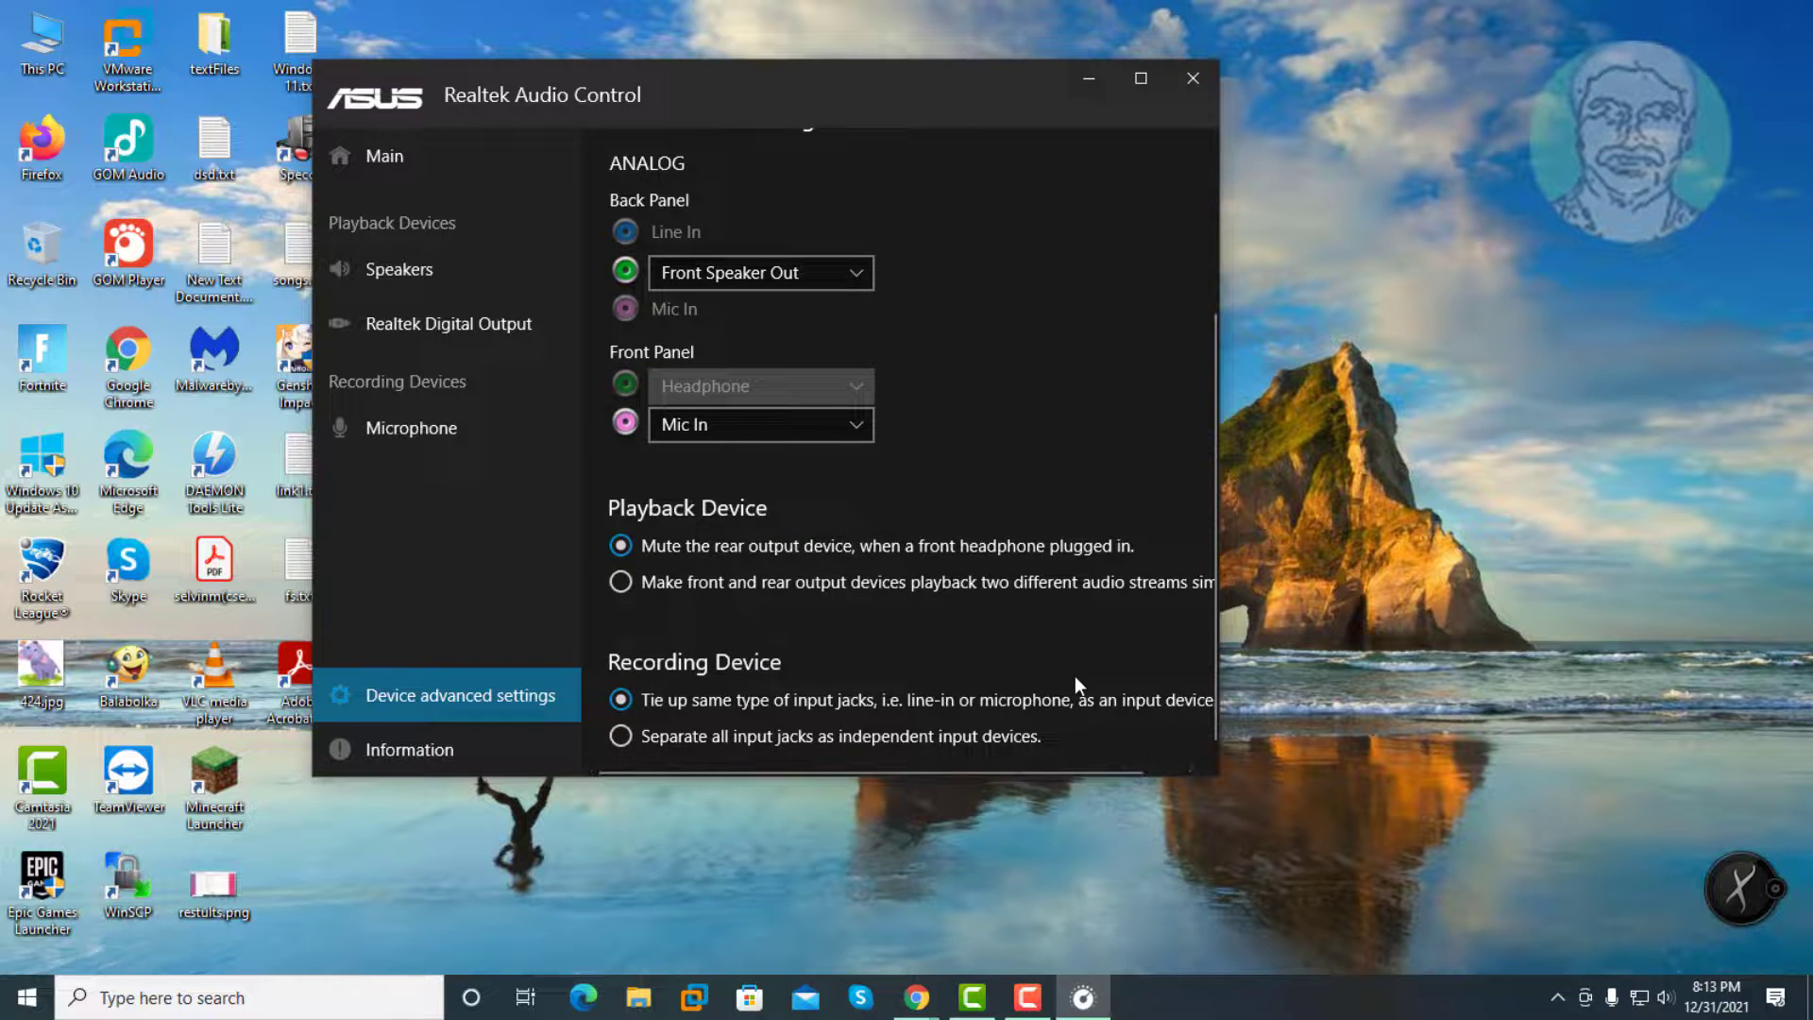